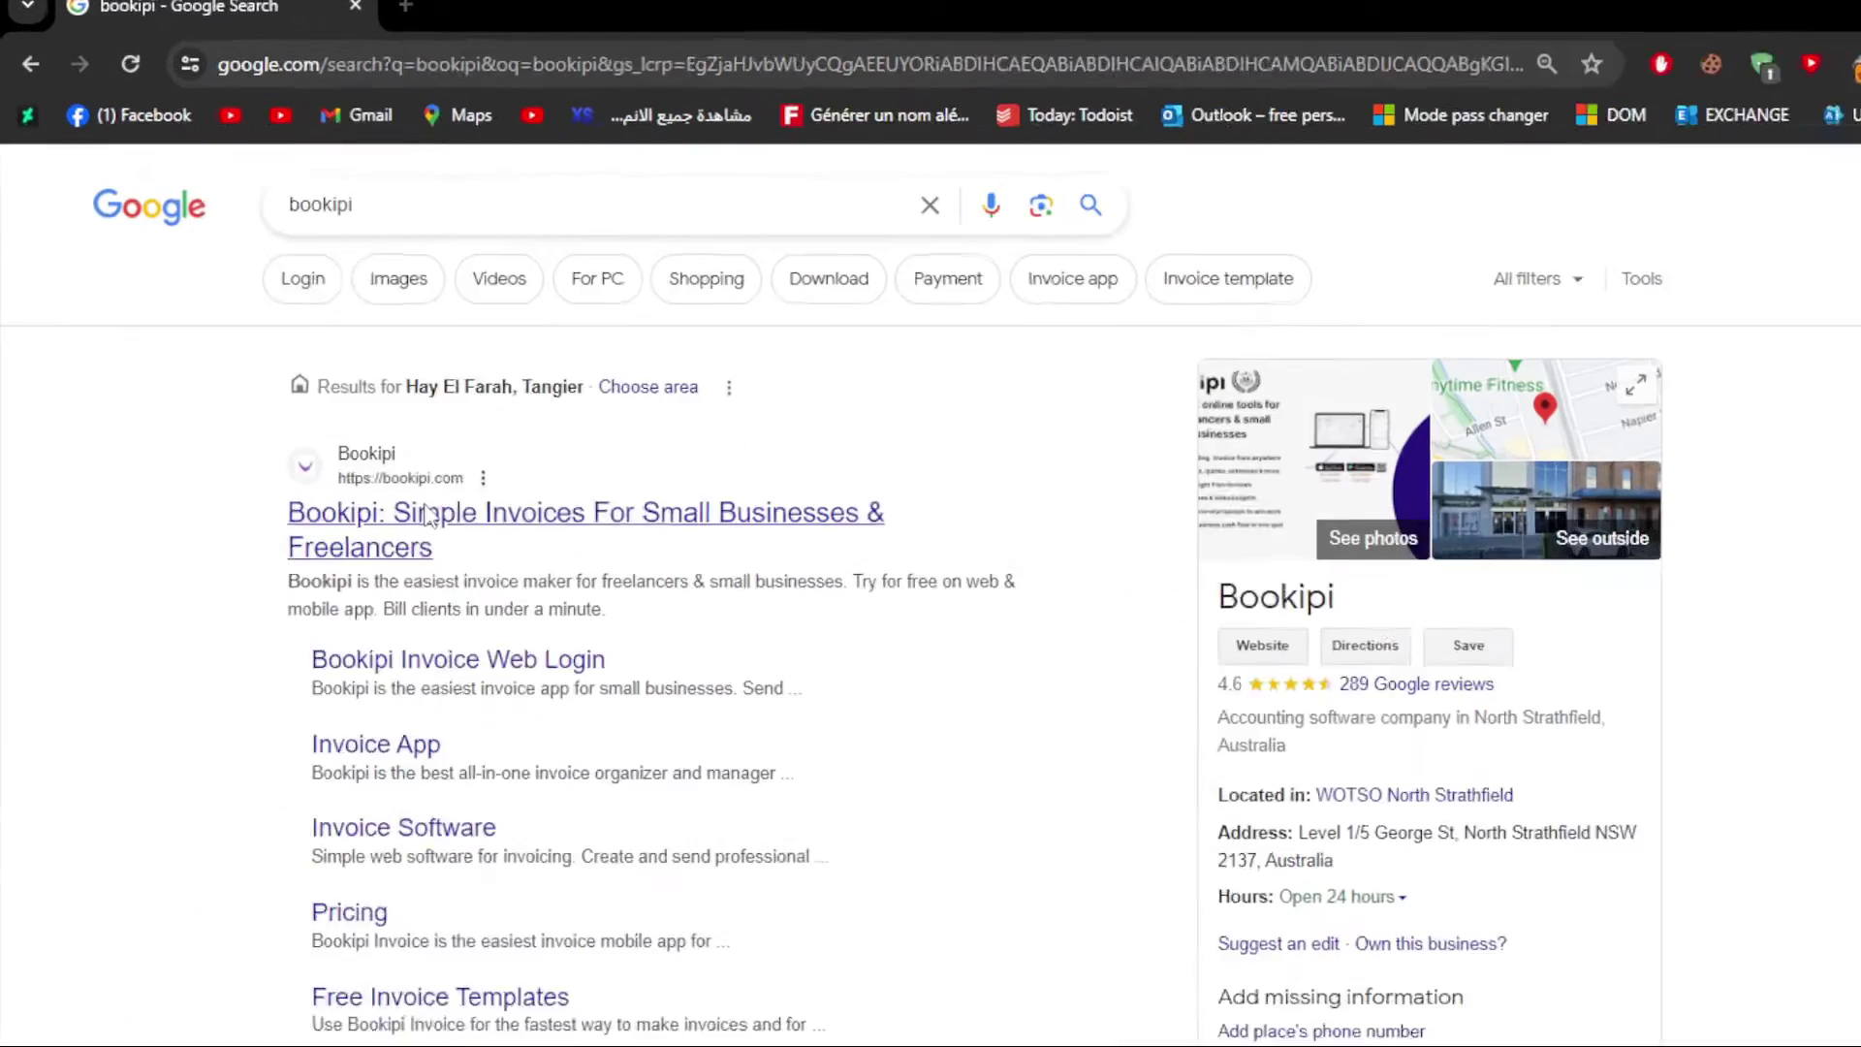
Step: Sign in to Bookipi with a Google account through the One Tap prompt
{"action": "left_click", "coordinate": [447, 538]}
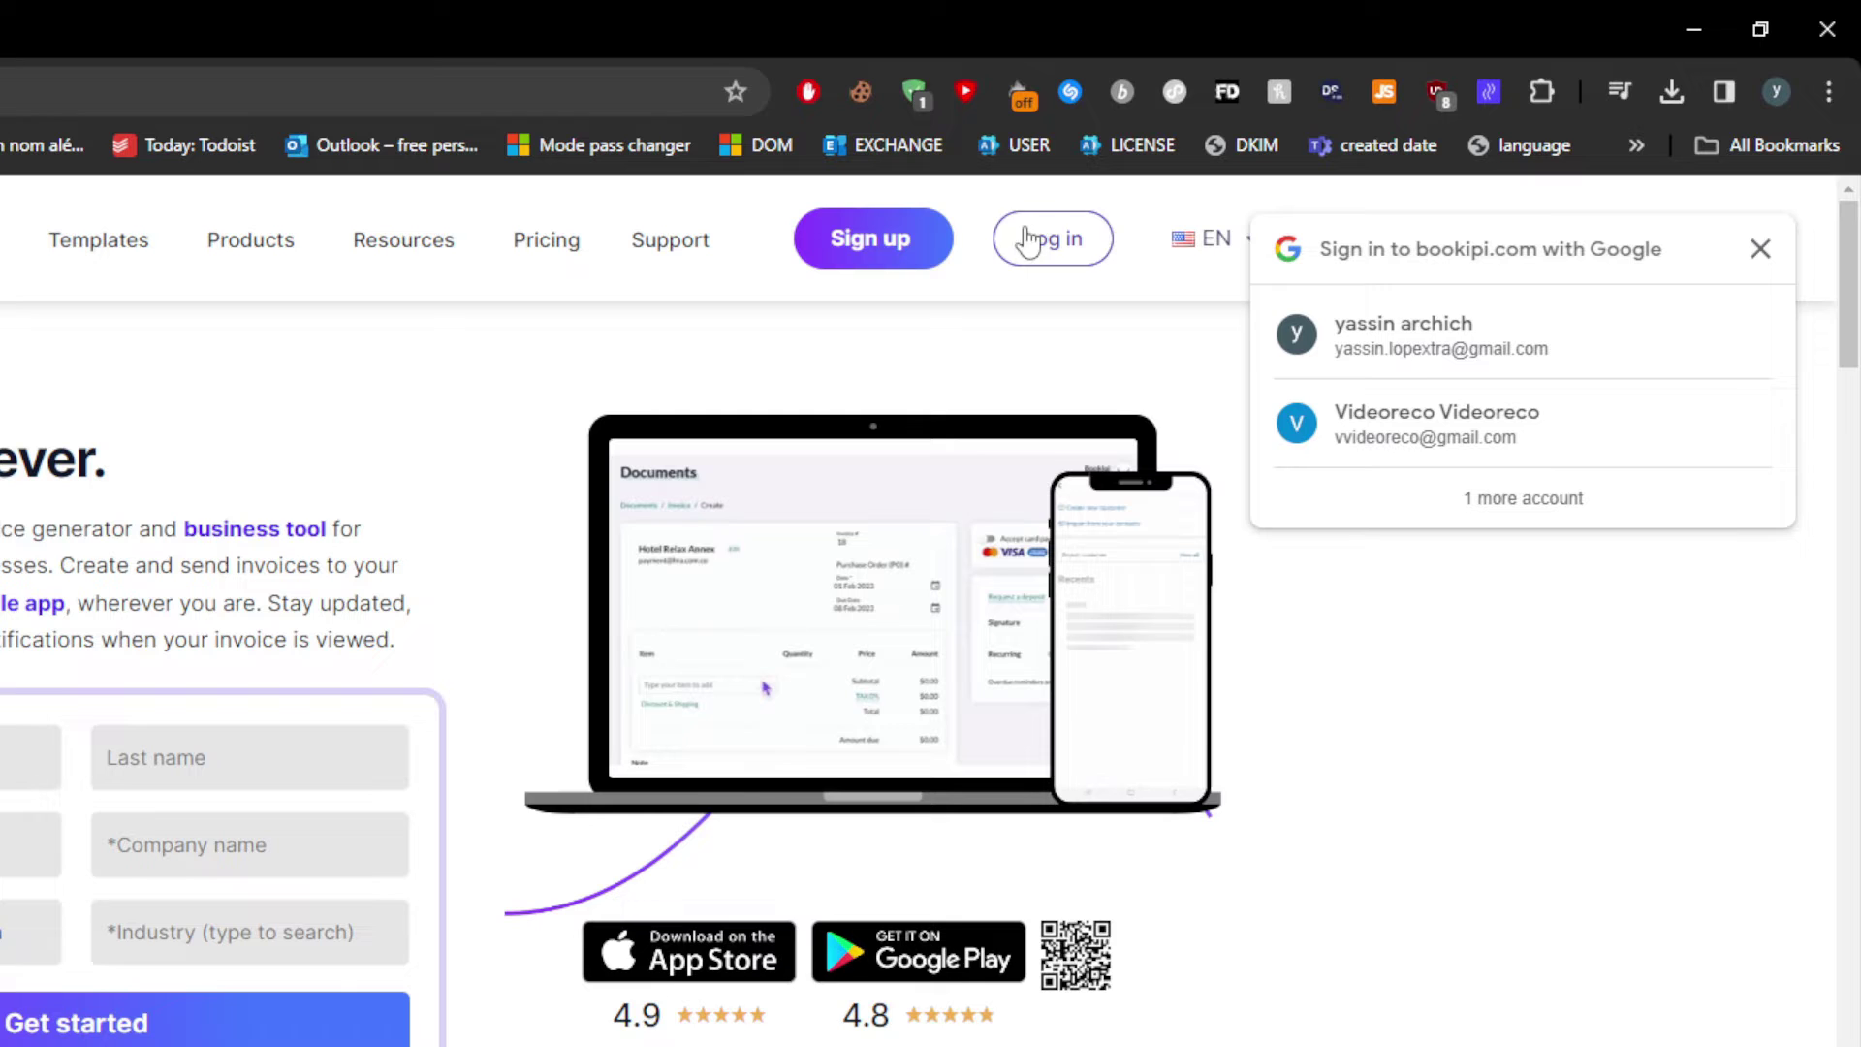
{"action": "left_click", "coordinate": [1423, 336]}
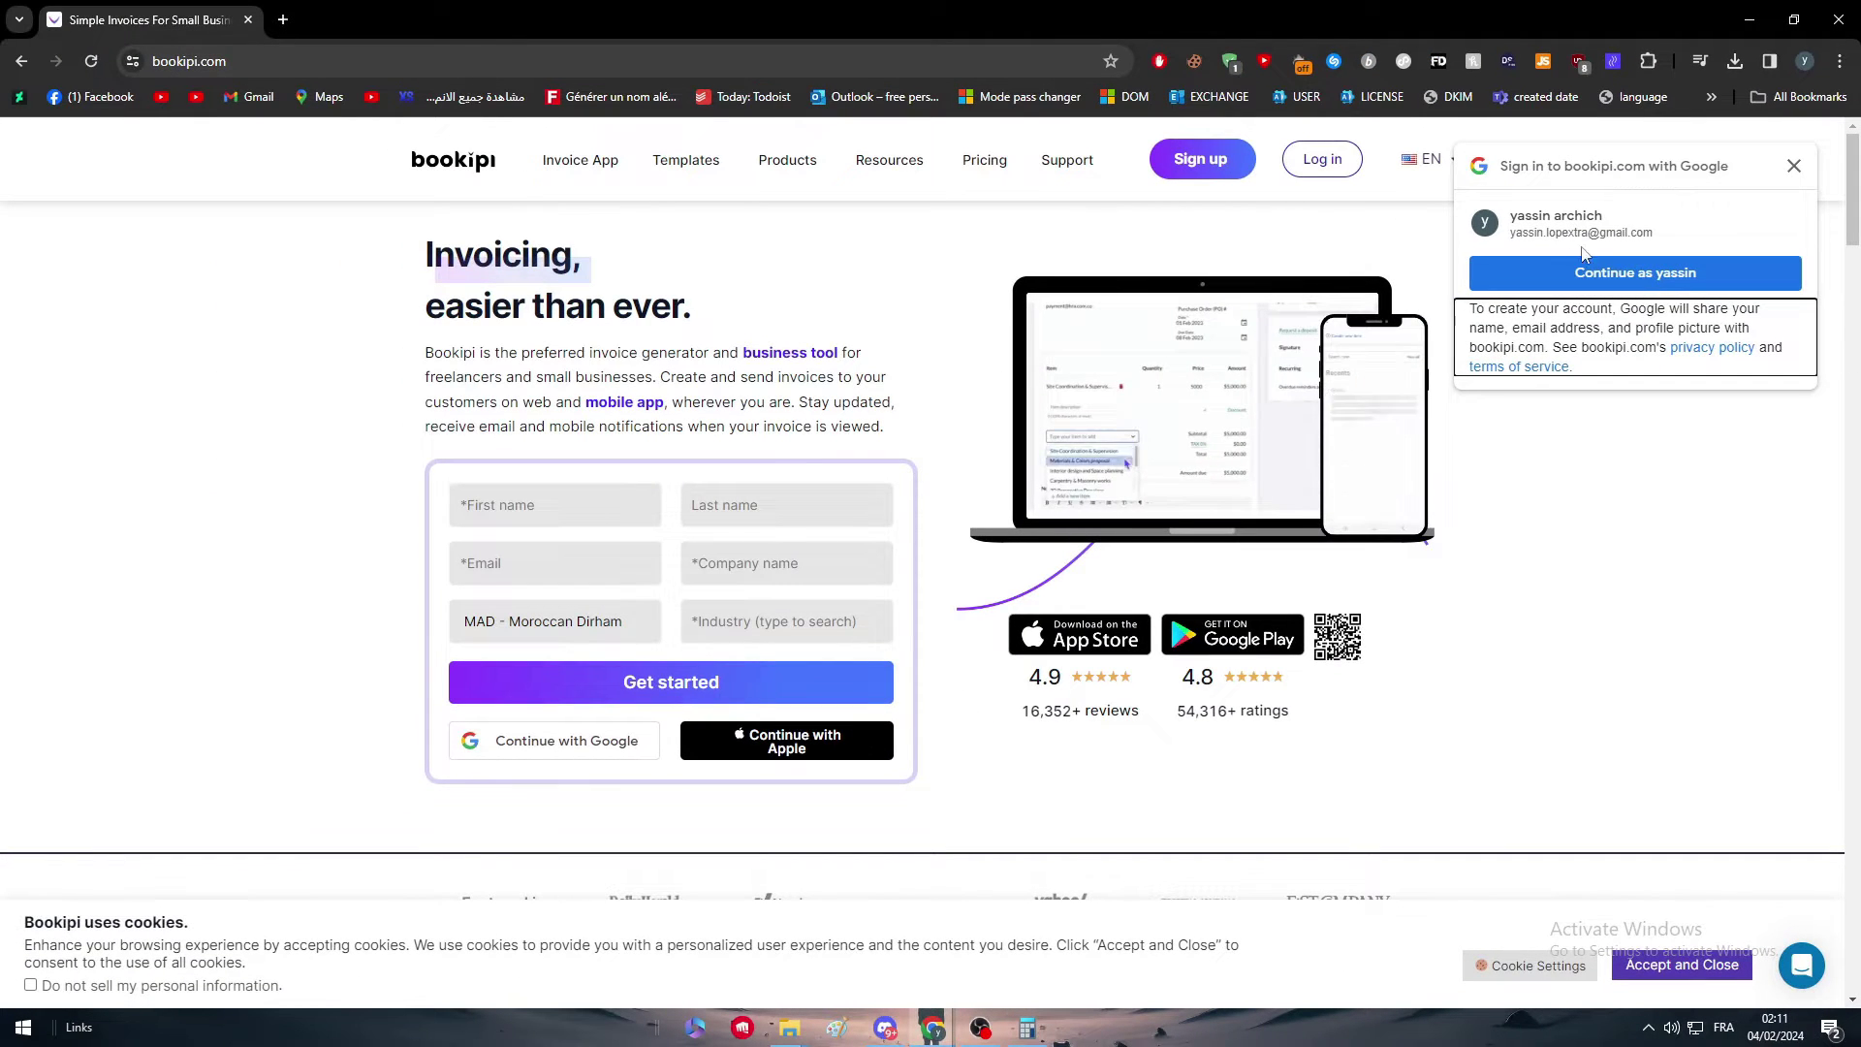
{"action": "left_click", "coordinate": [1438, 404]}
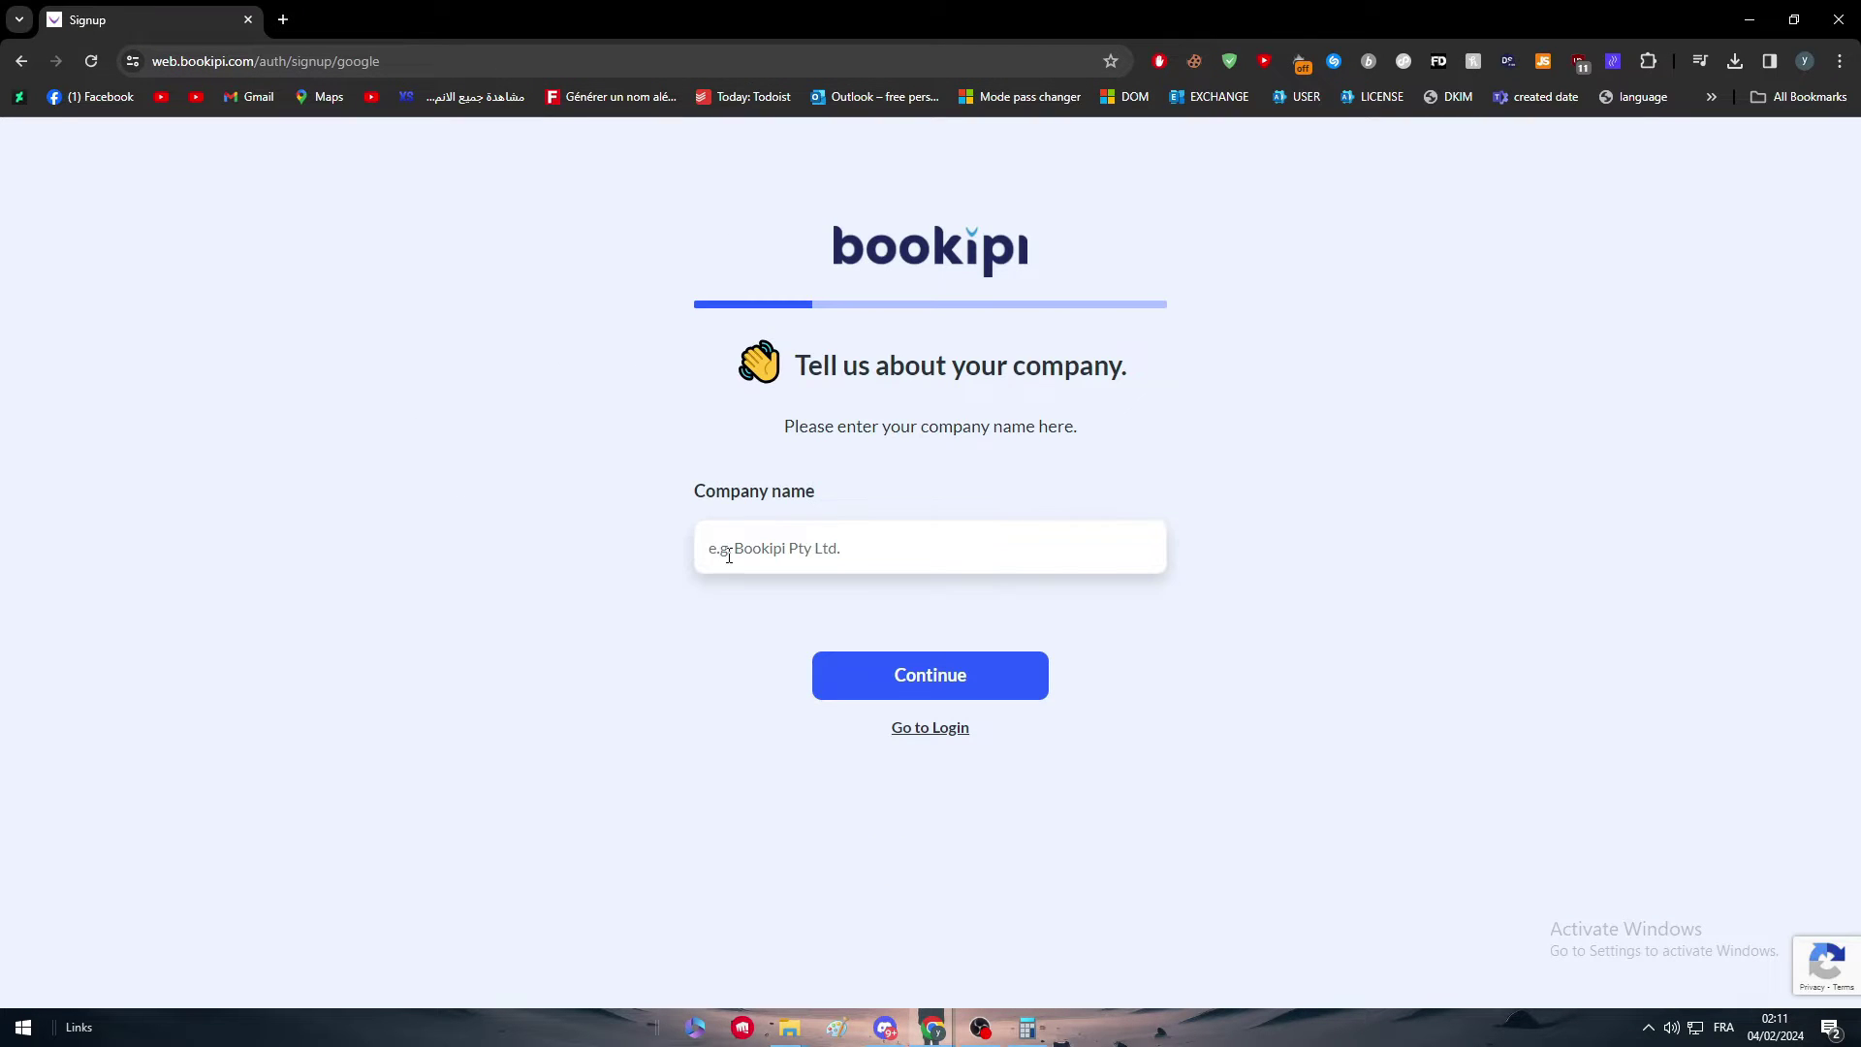
Step: Enter TitanLTD as the company name
{"action": "left_click", "coordinate": [958, 551]}
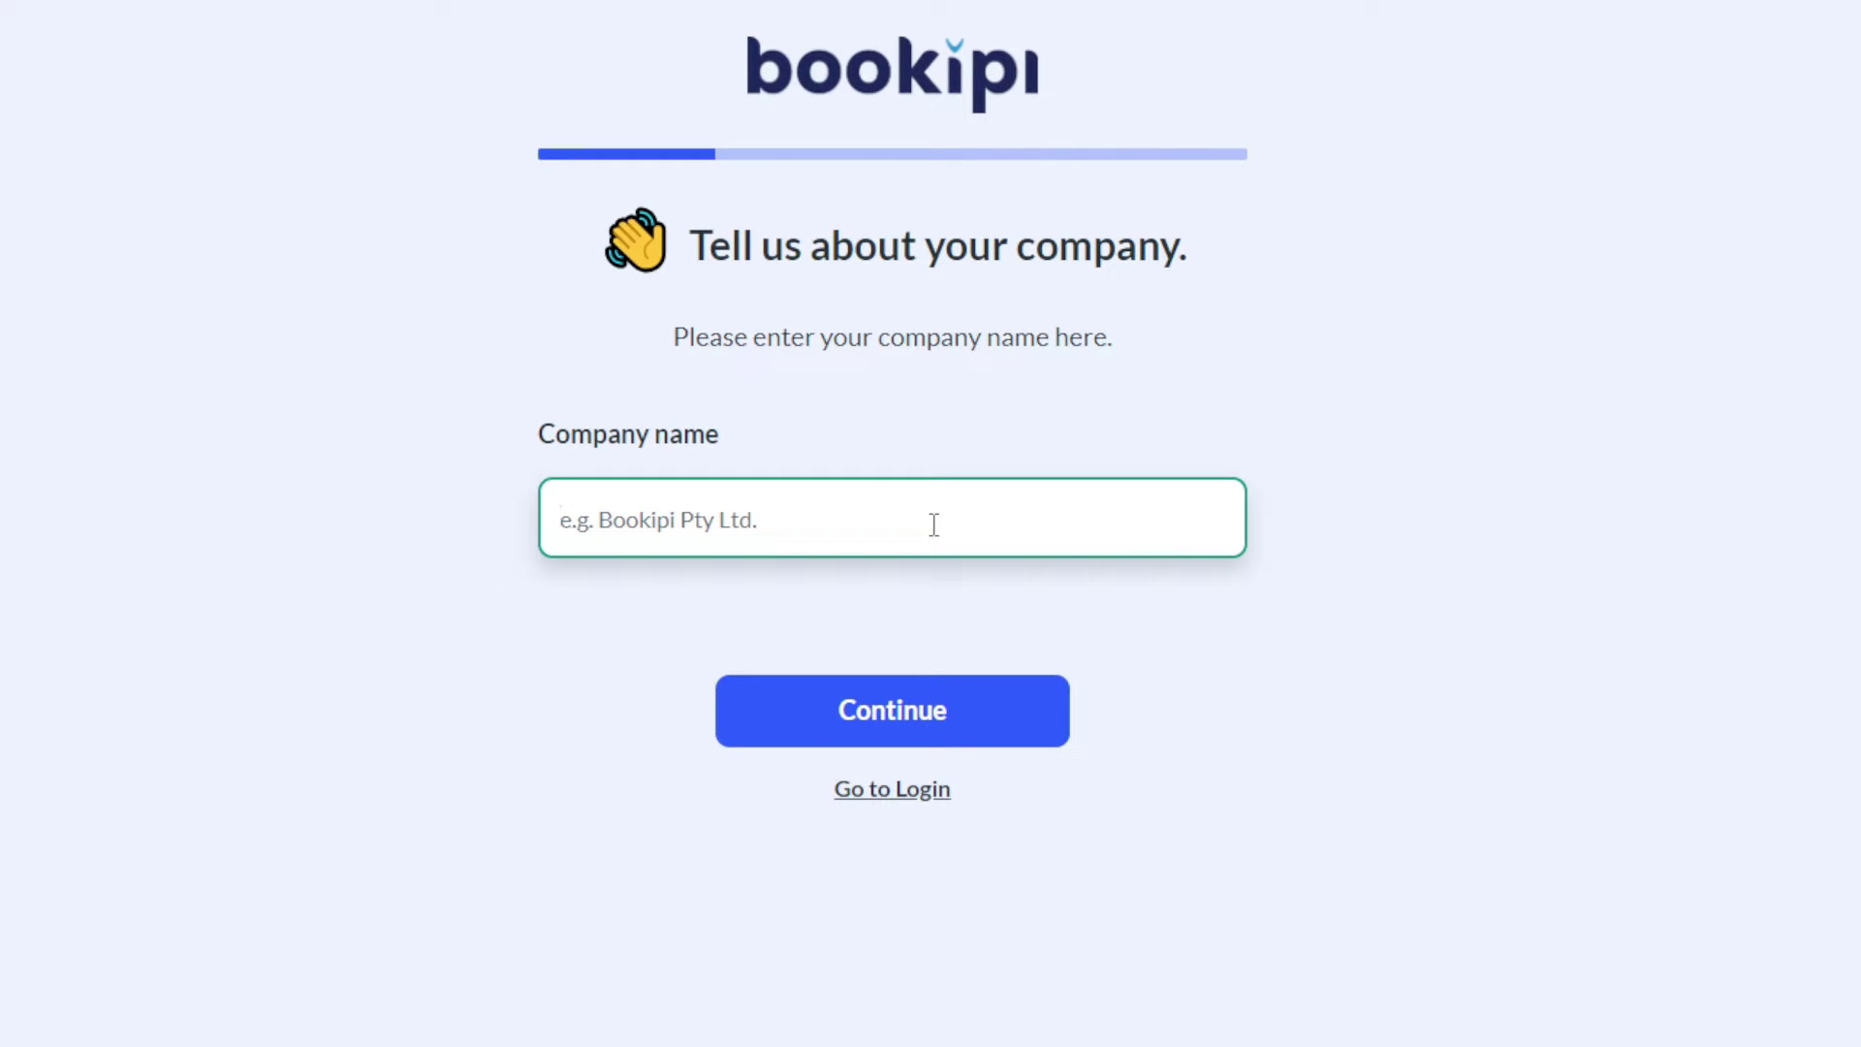
{"action": "type", "text": "Ti"}
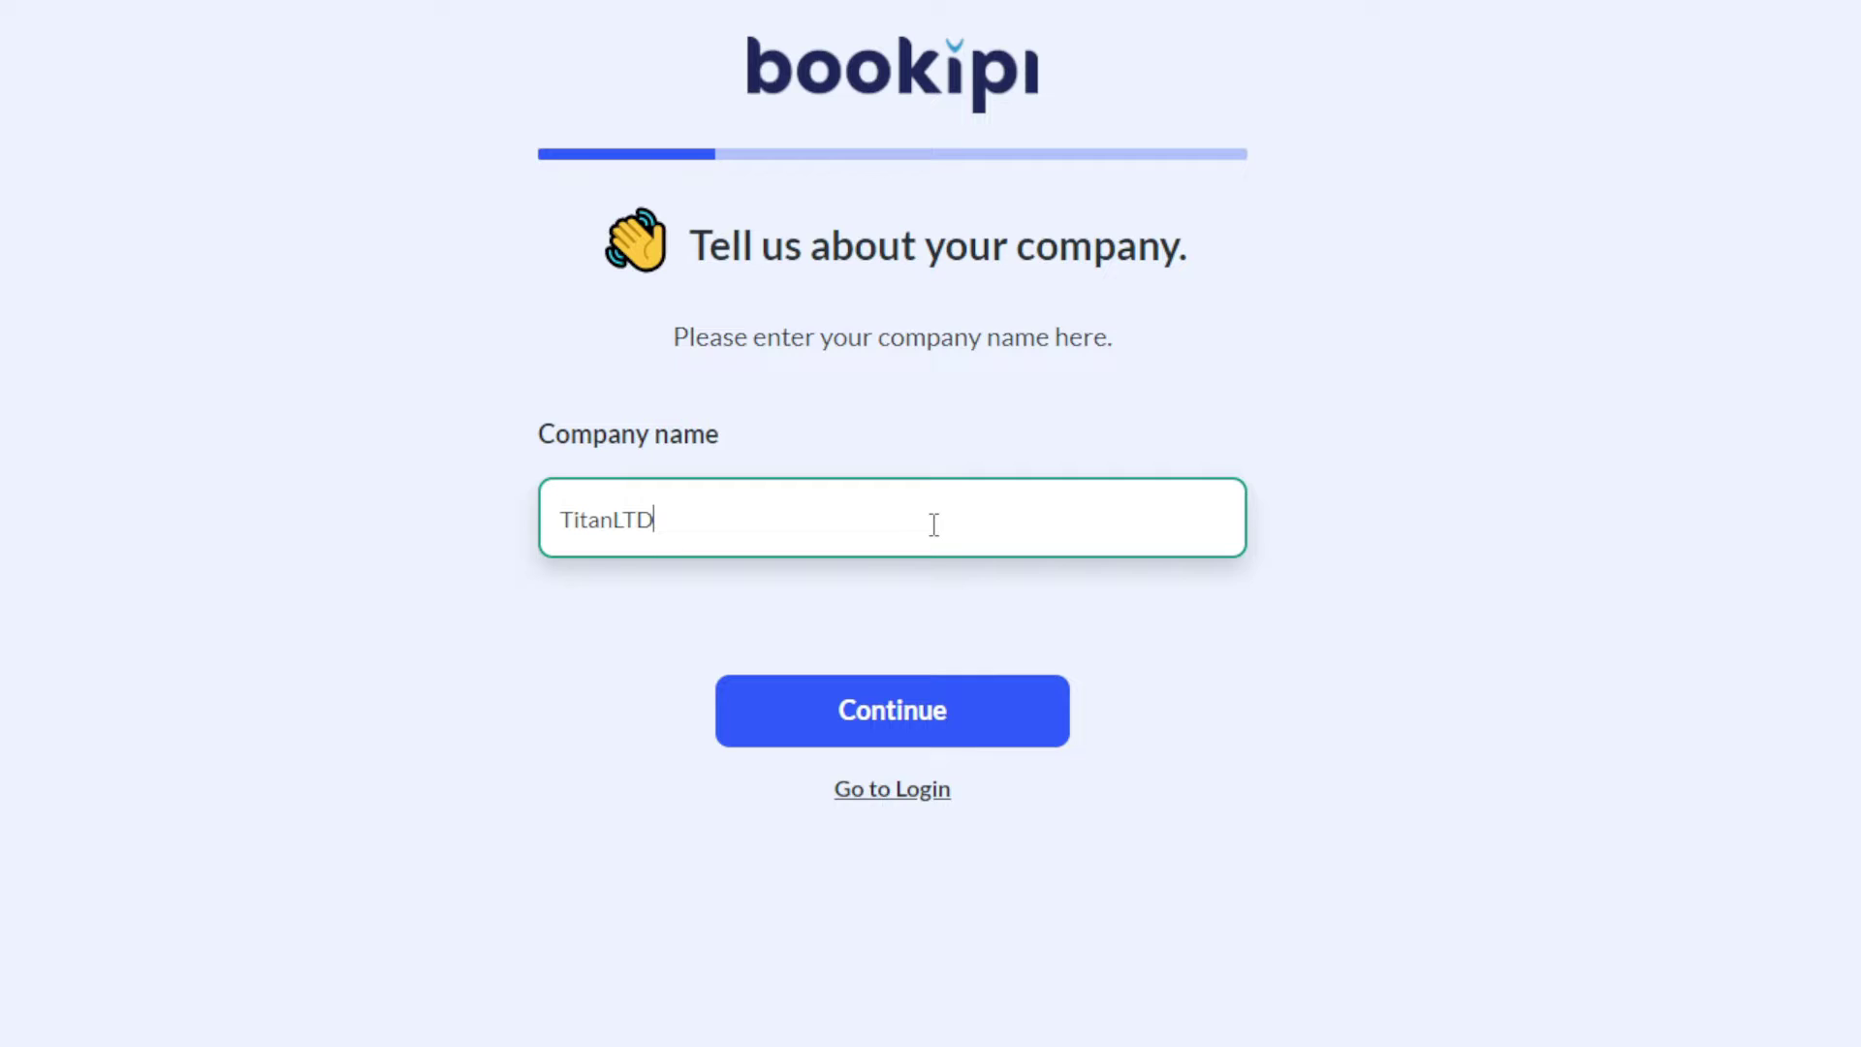
{"action": "type", "text": "tanLTD"}
{"action": "left_click", "coordinate": [910, 701]}
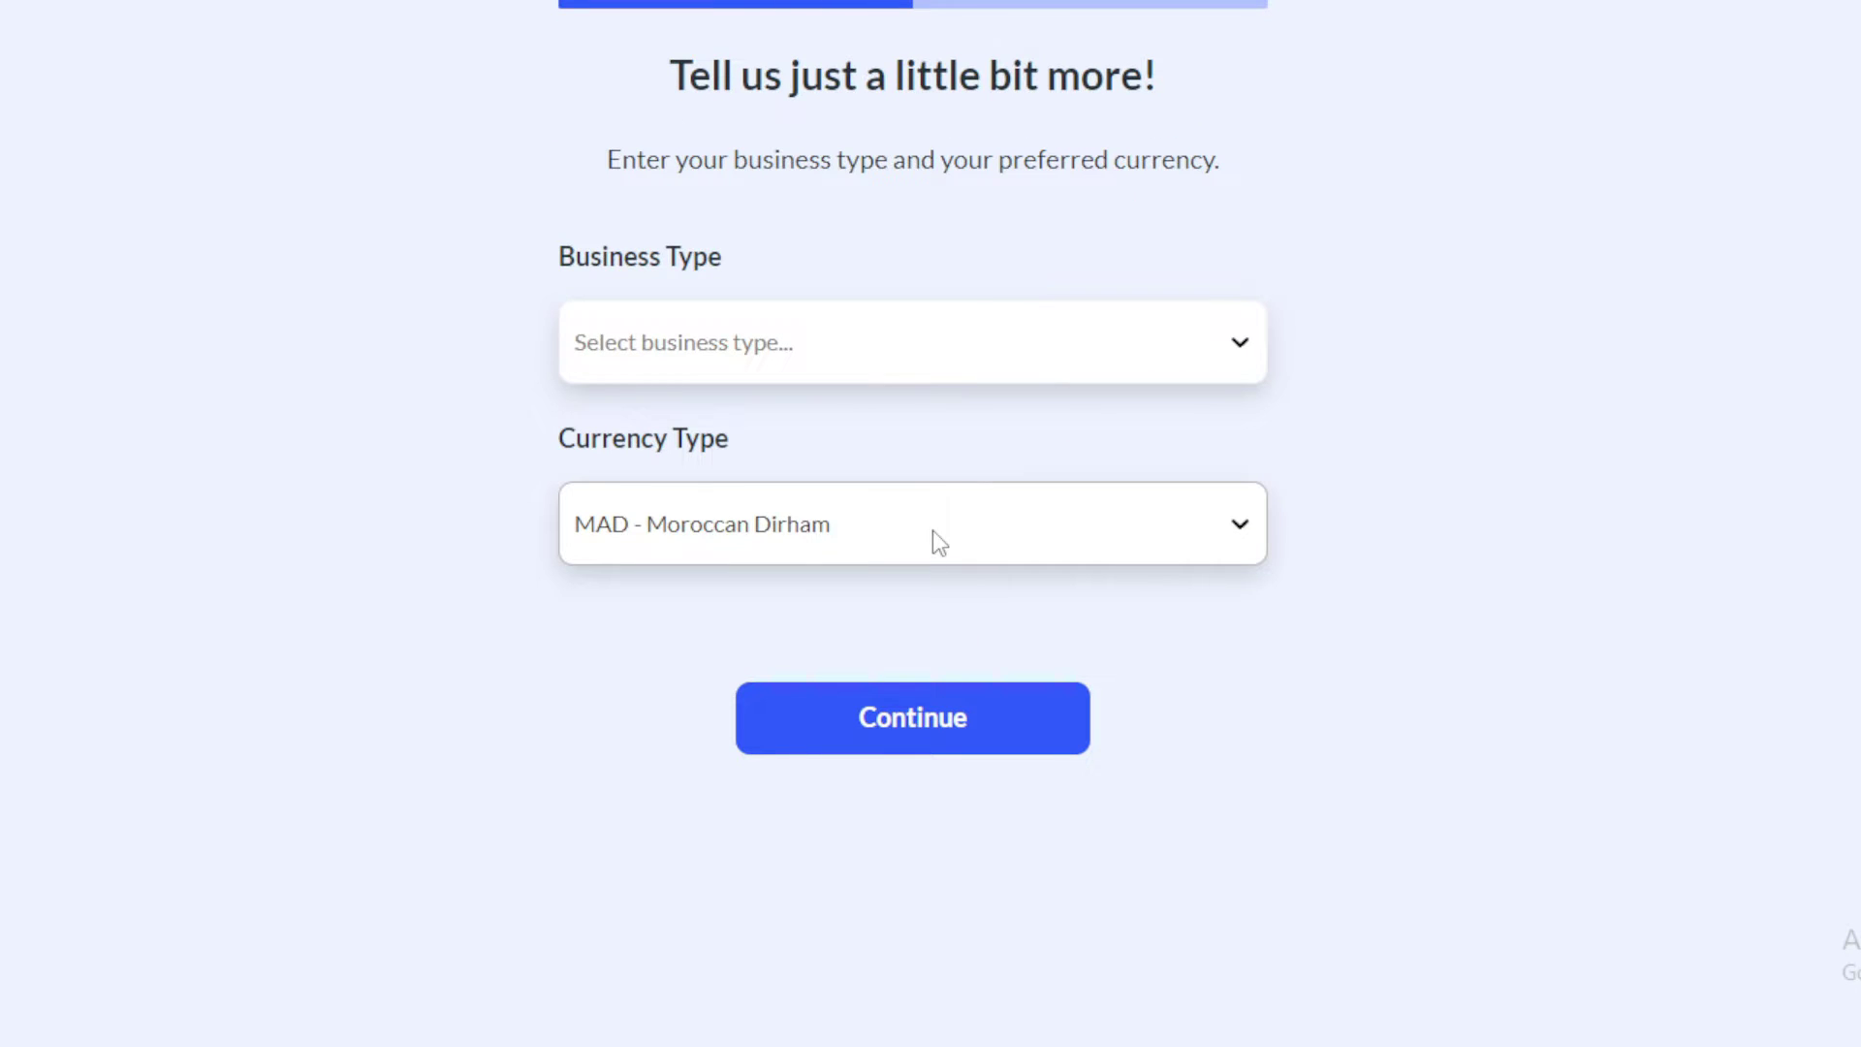
Step: Choose Art, Photography & Creative Services as the business type and USD - US Dollar as the currency
{"action": "left_click", "coordinate": [925, 376]}
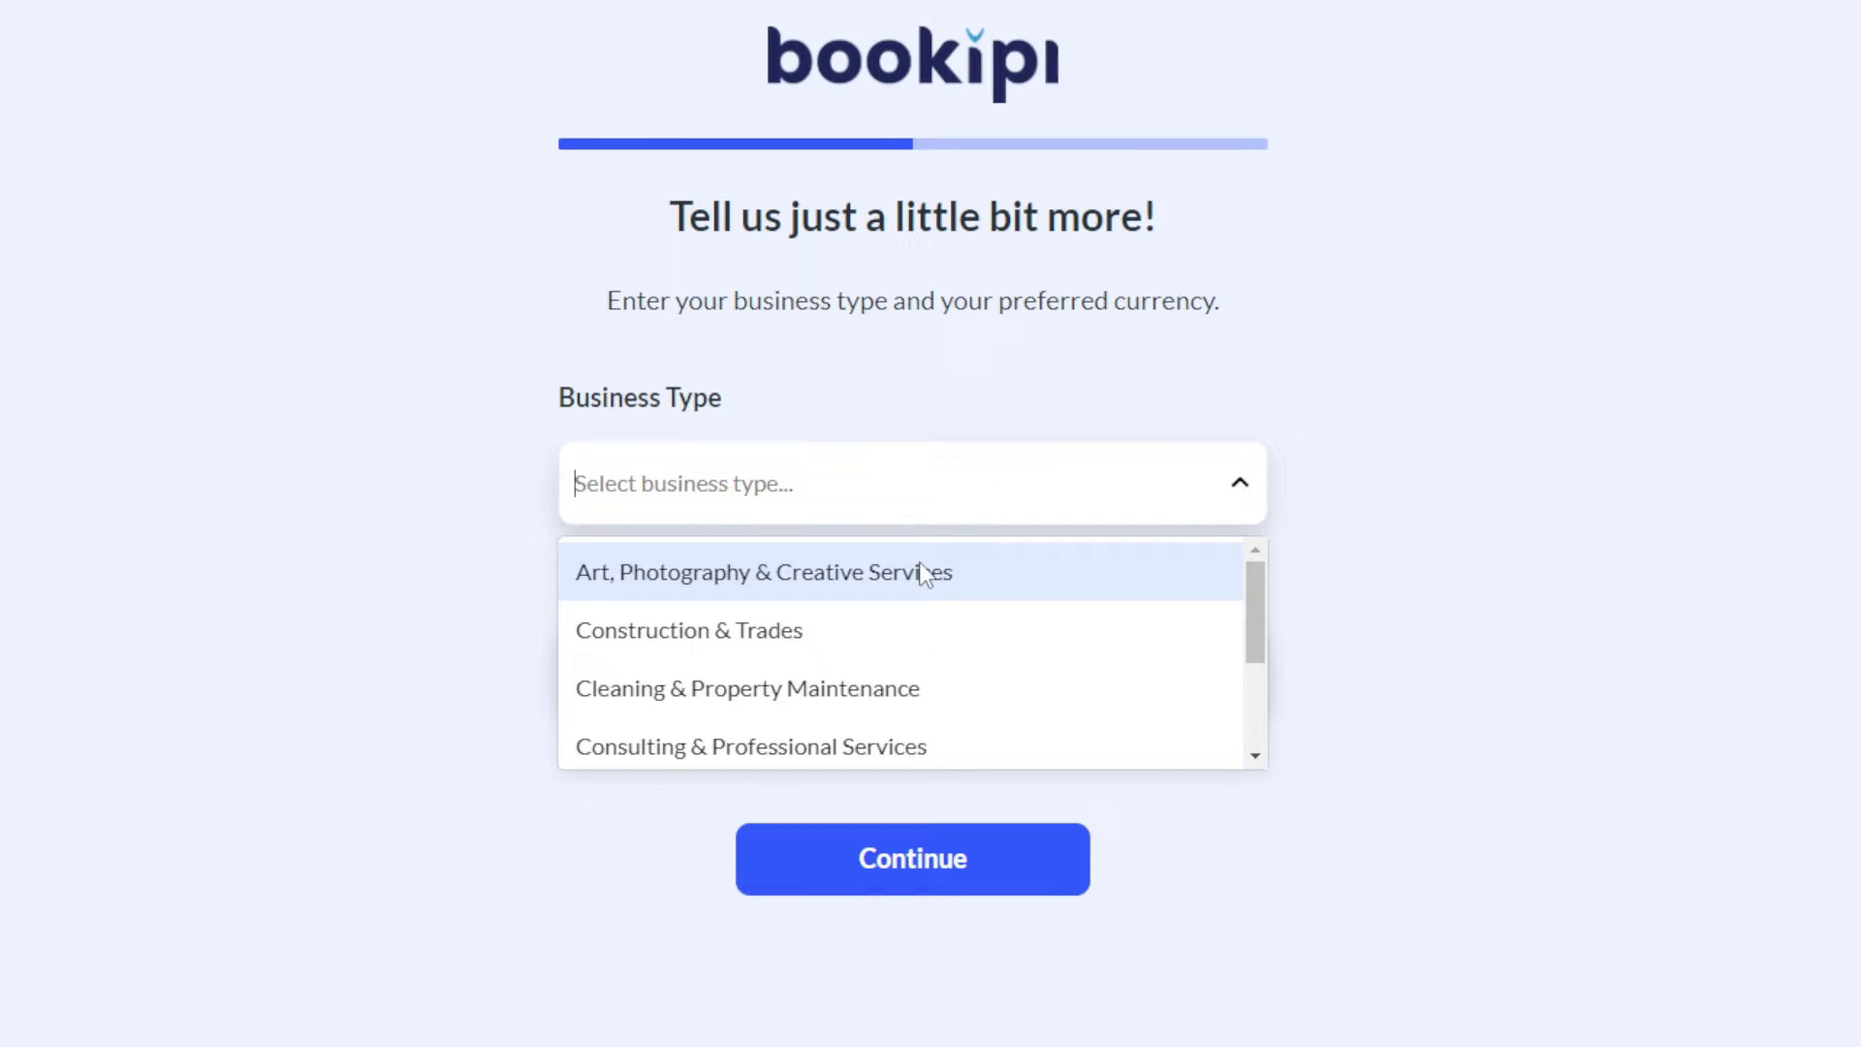
{"action": "left_click", "coordinate": [926, 572]}
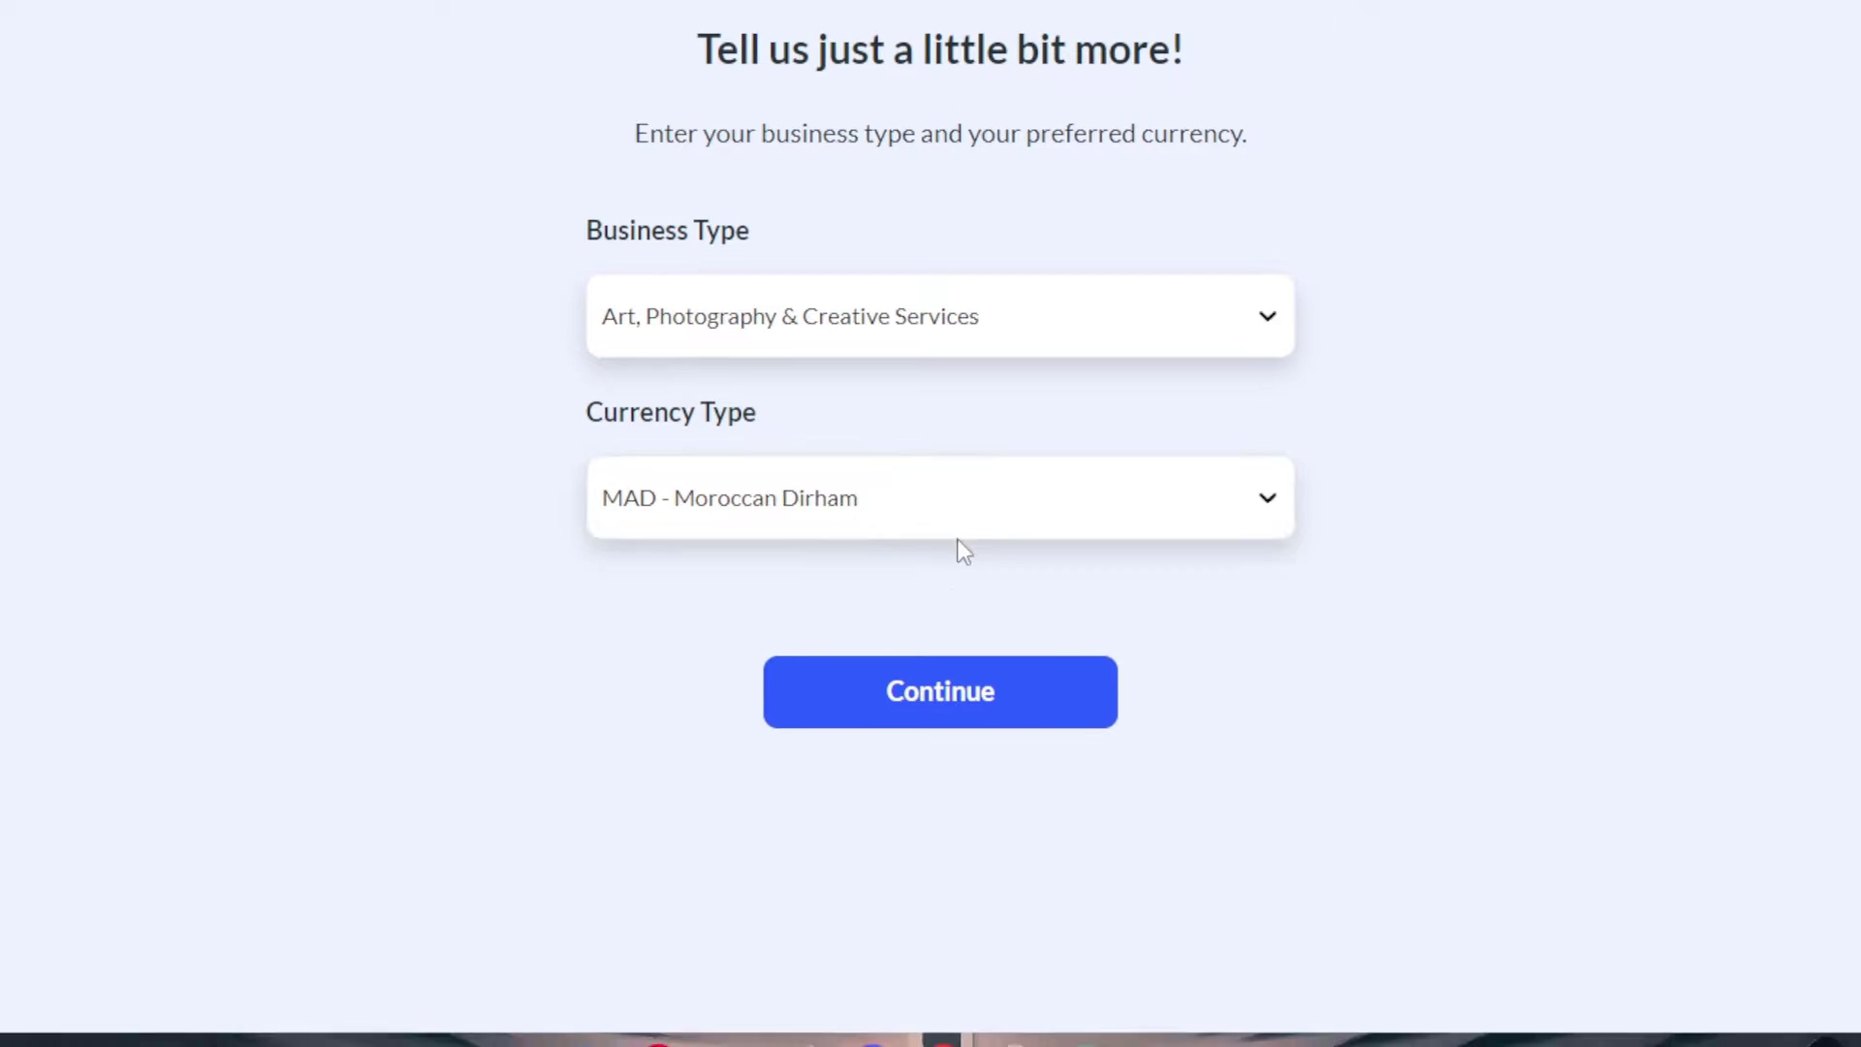
{"action": "left_click", "coordinate": [966, 527]}
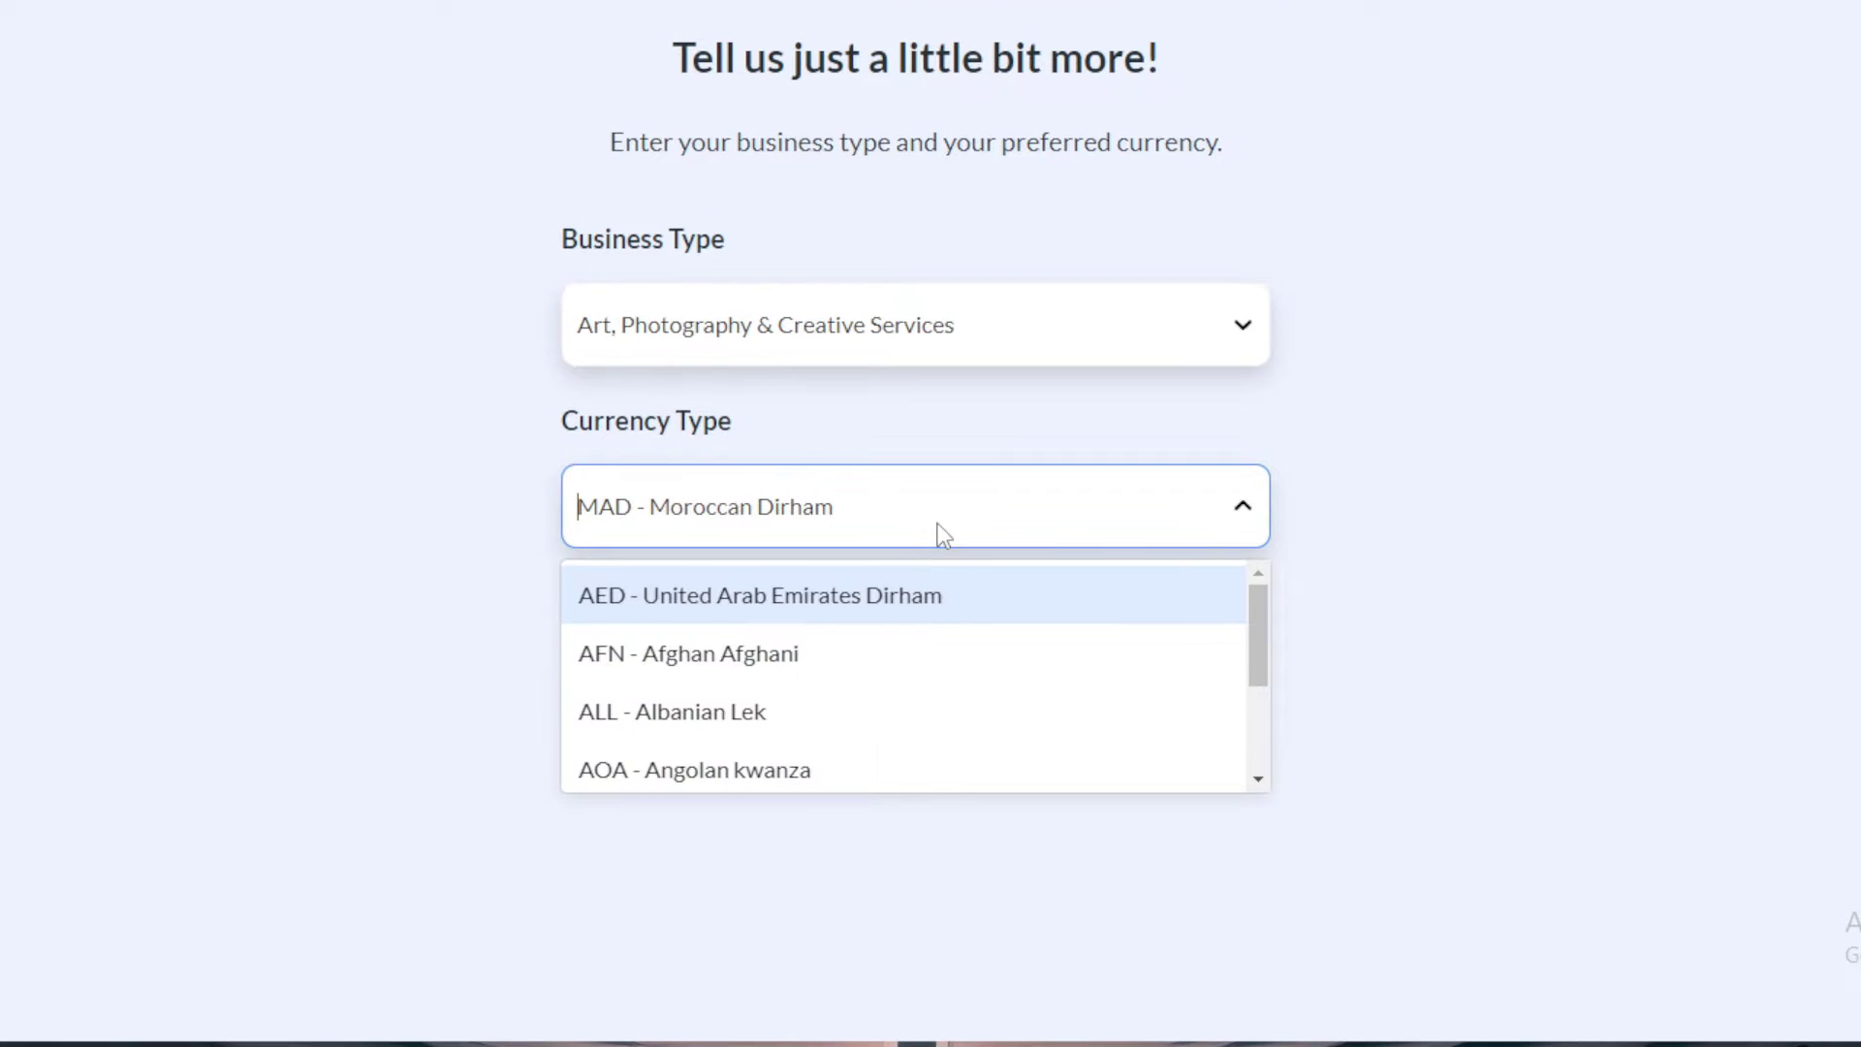
{"action": "type", "text": "usd"}
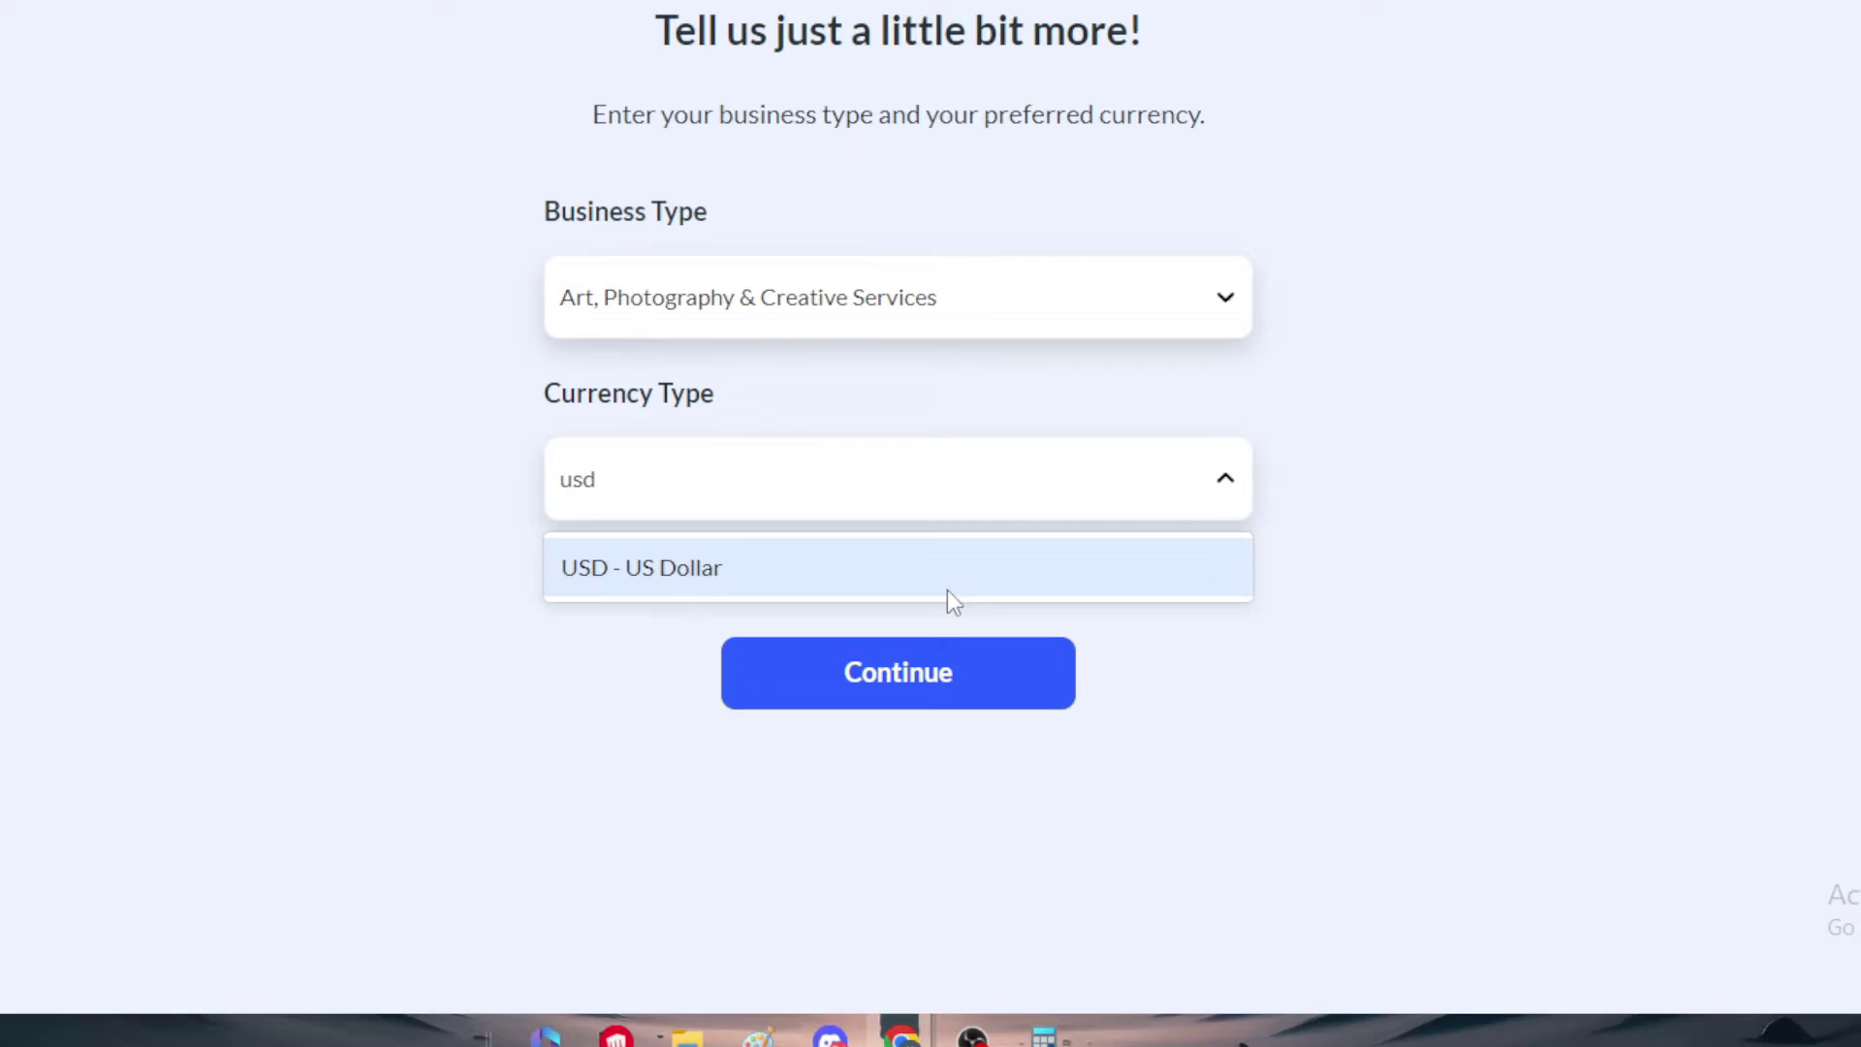
{"action": "left_click", "coordinate": [945, 593]}
{"action": "left_click", "coordinate": [932, 663]}
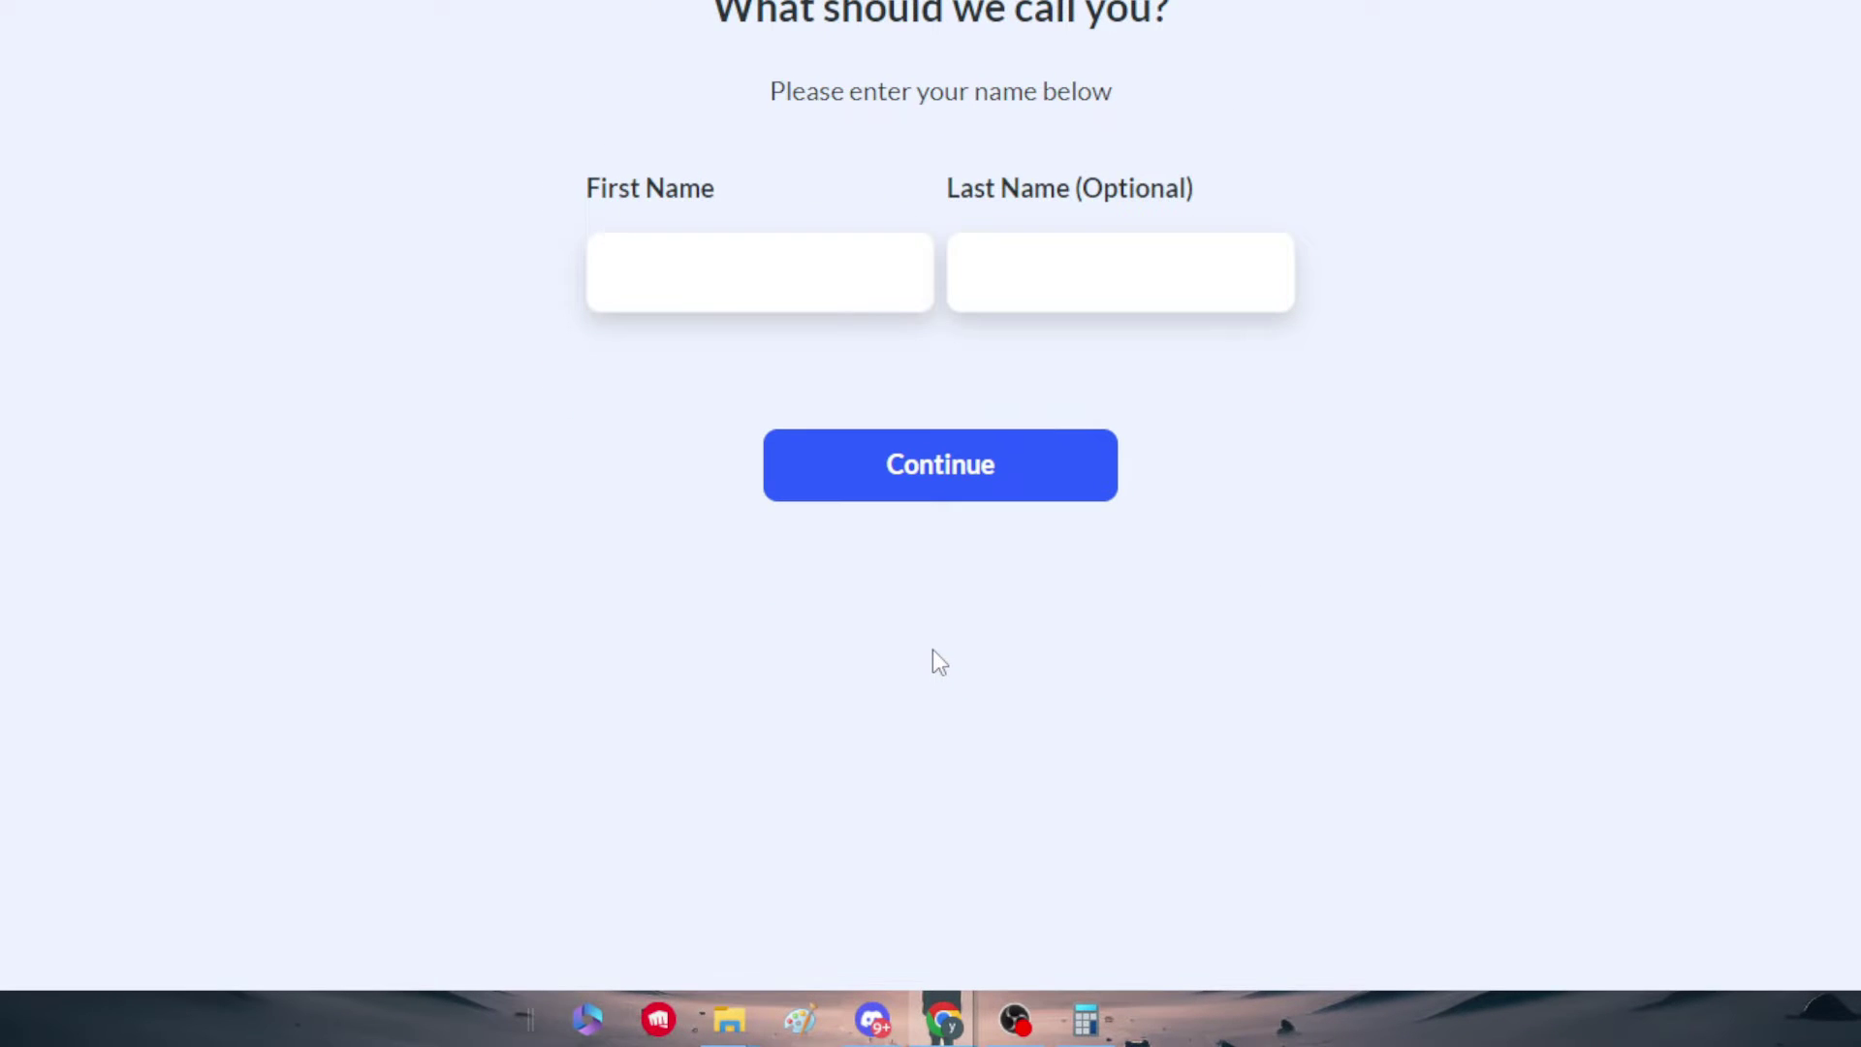
Step: Enter the first name and submit signup, which reports the email is already registered
{"action": "left_click", "coordinate": [794, 268]}
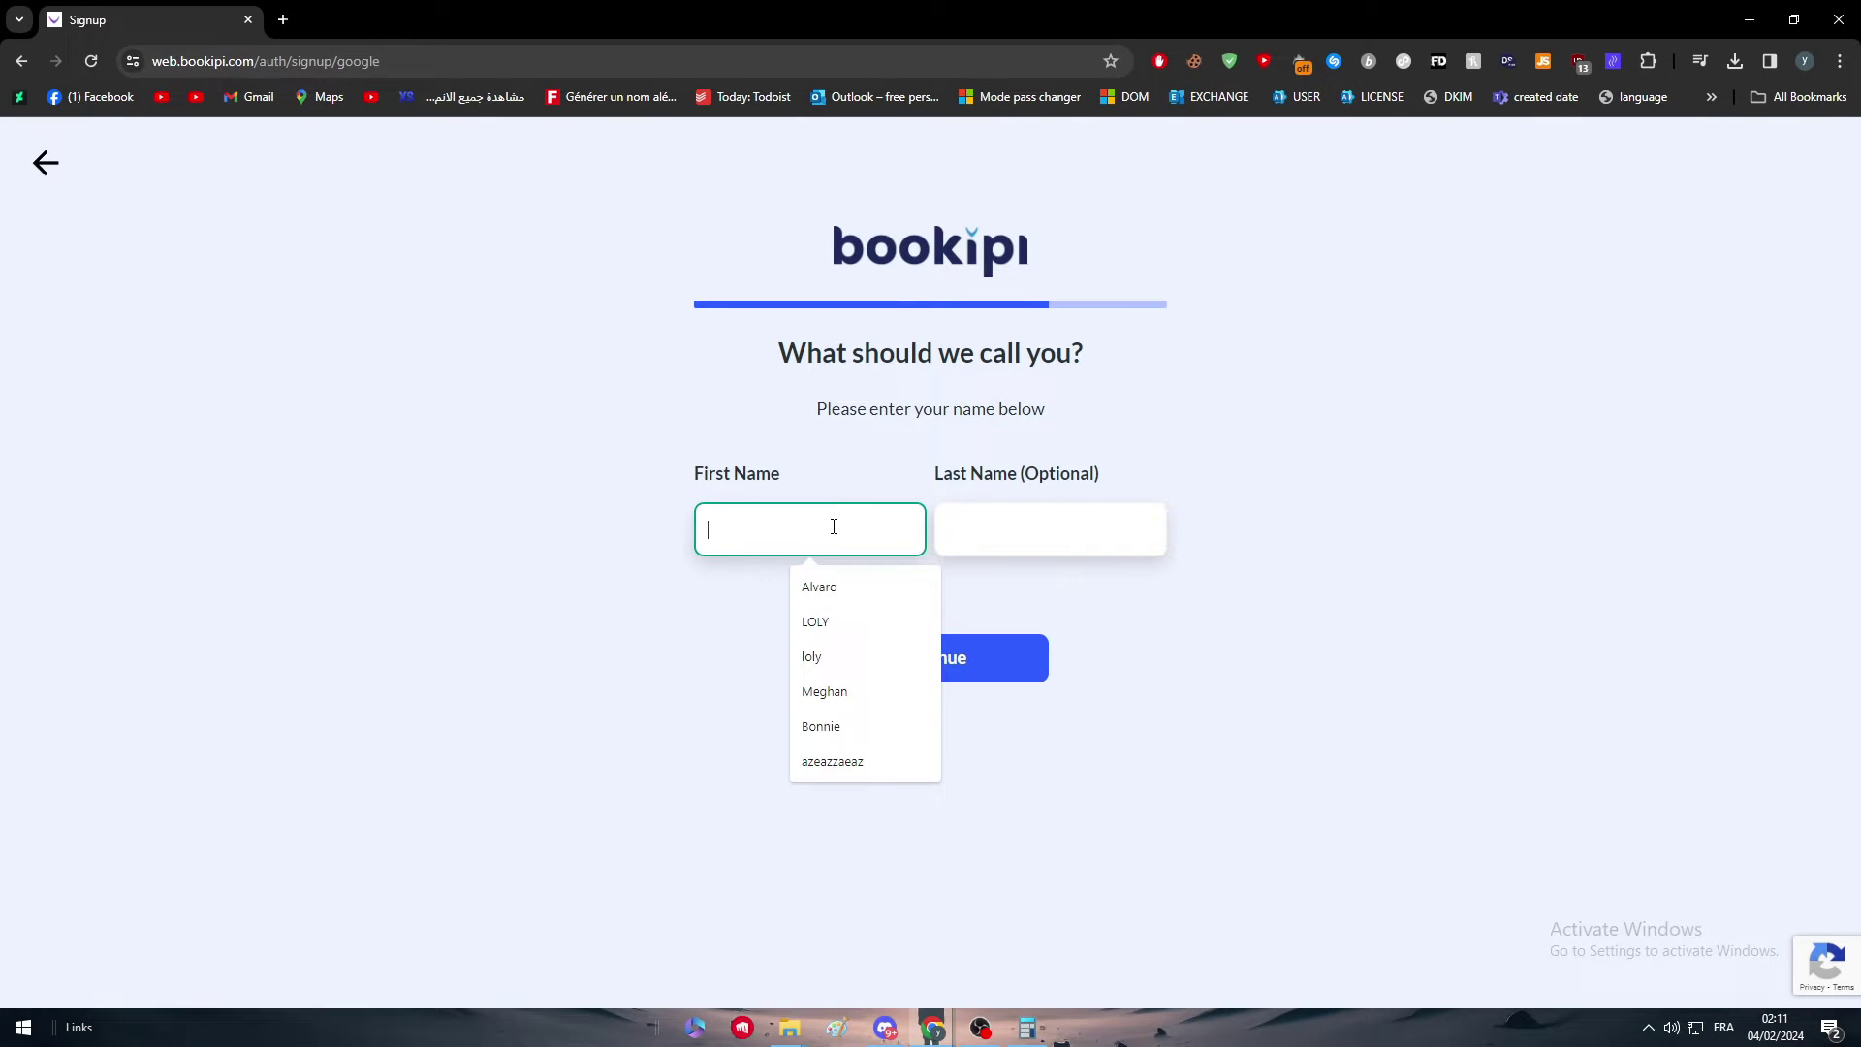
{"action": "type", "text": "l"}
{"action": "key", "text": "BackSpace"}
{"action": "type", "text": "Alvaro"}
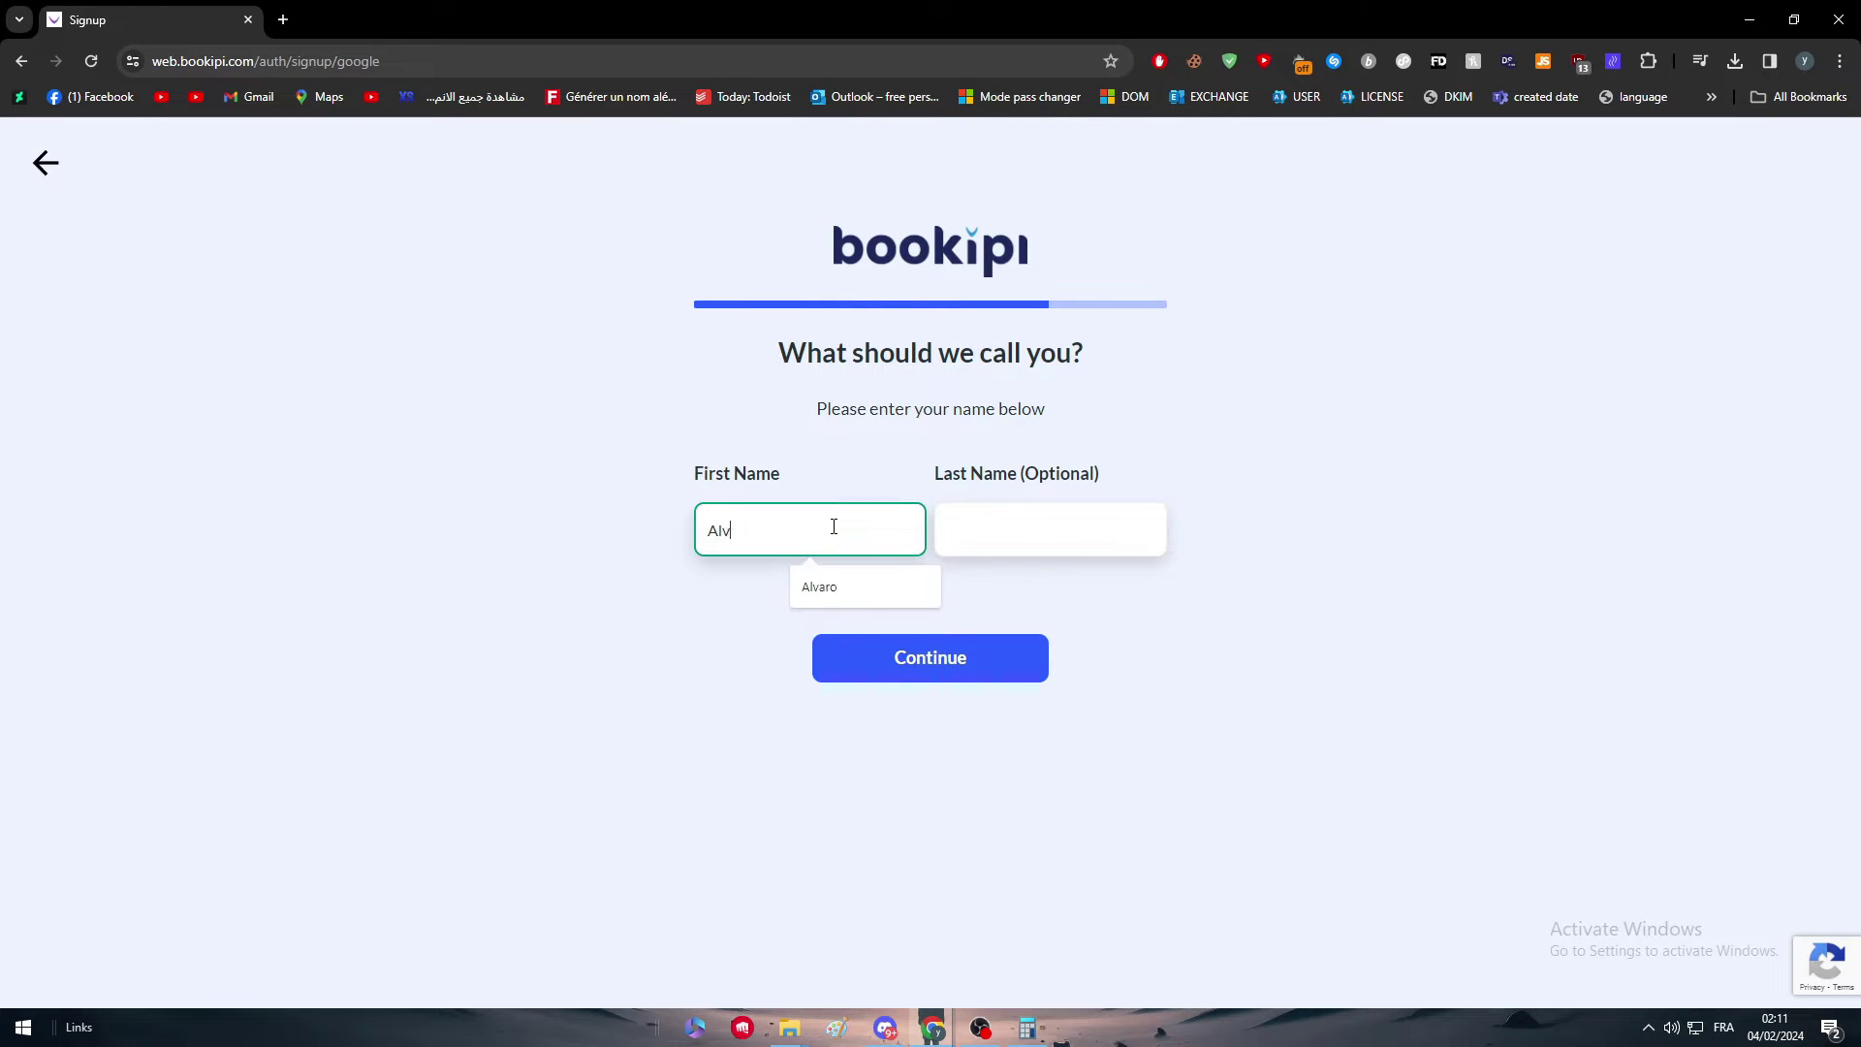
{"action": "left_click", "coordinate": [936, 680]}
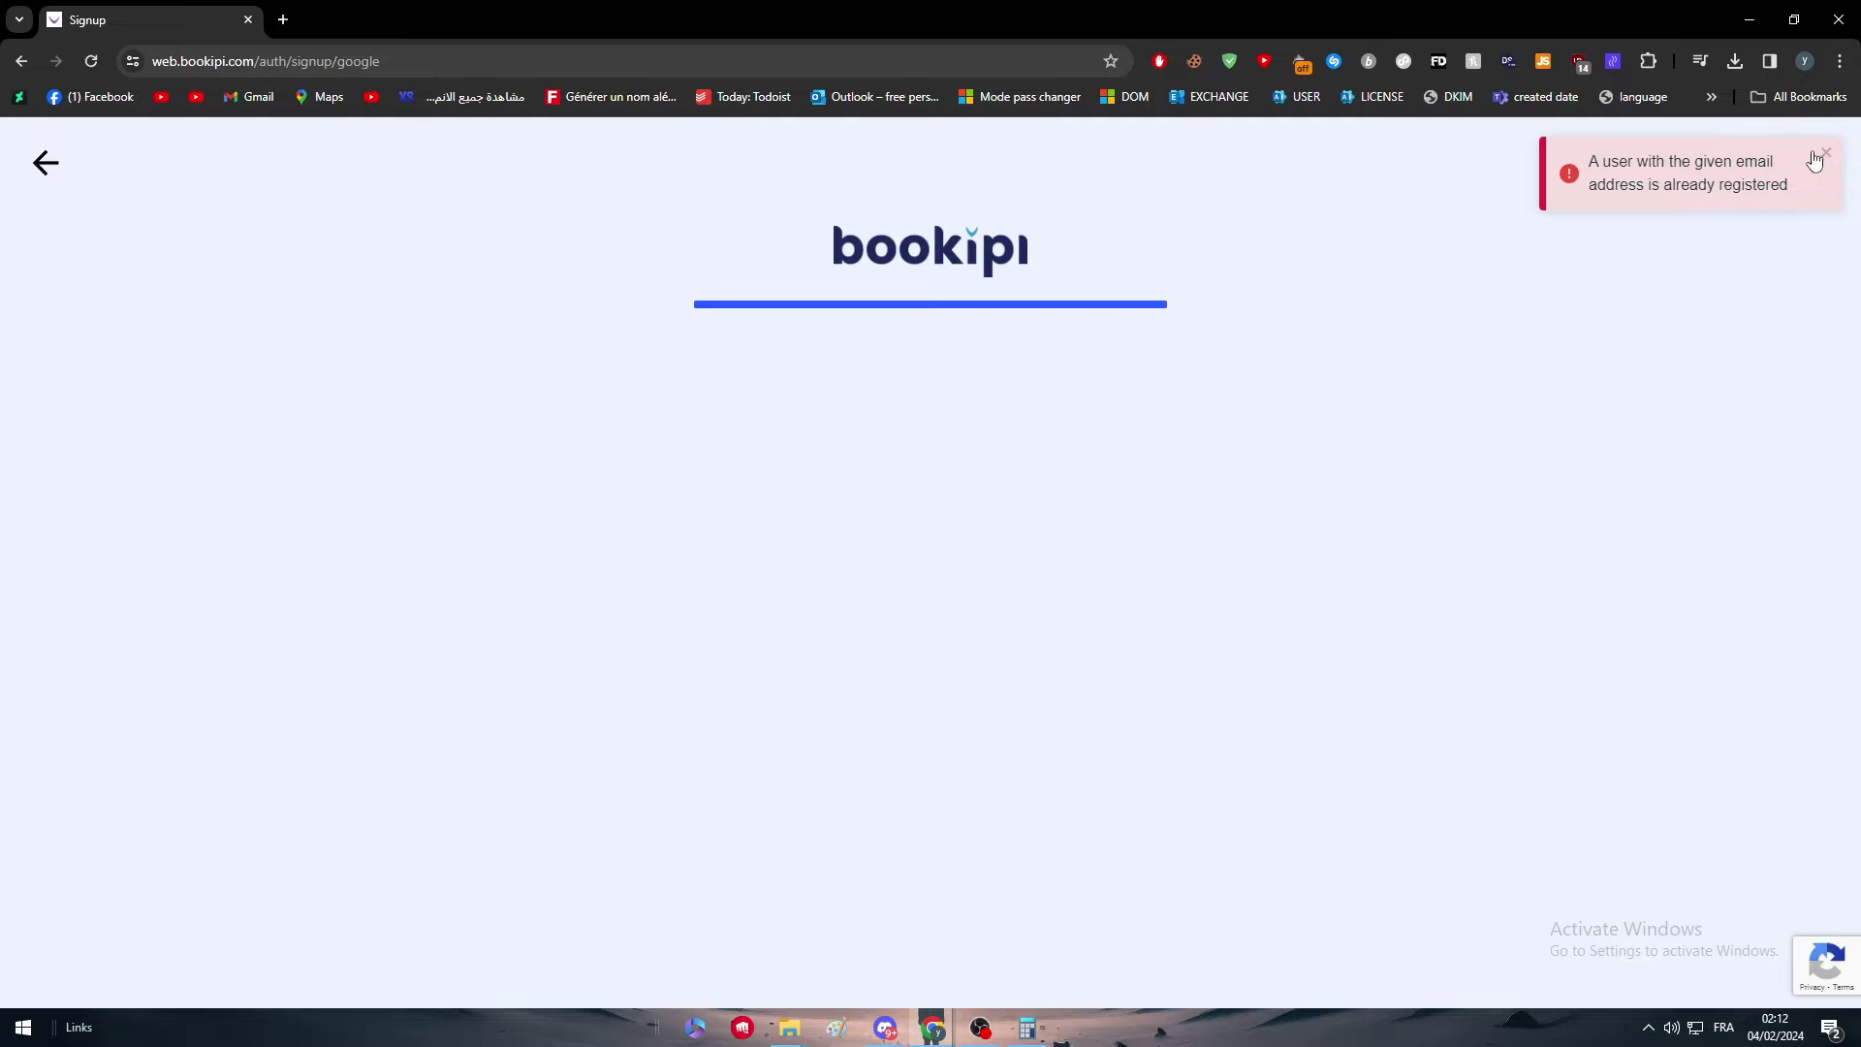
Step: Back out of signup and log in with the Google account instead
{"action": "left_click", "coordinate": [57, 155]}
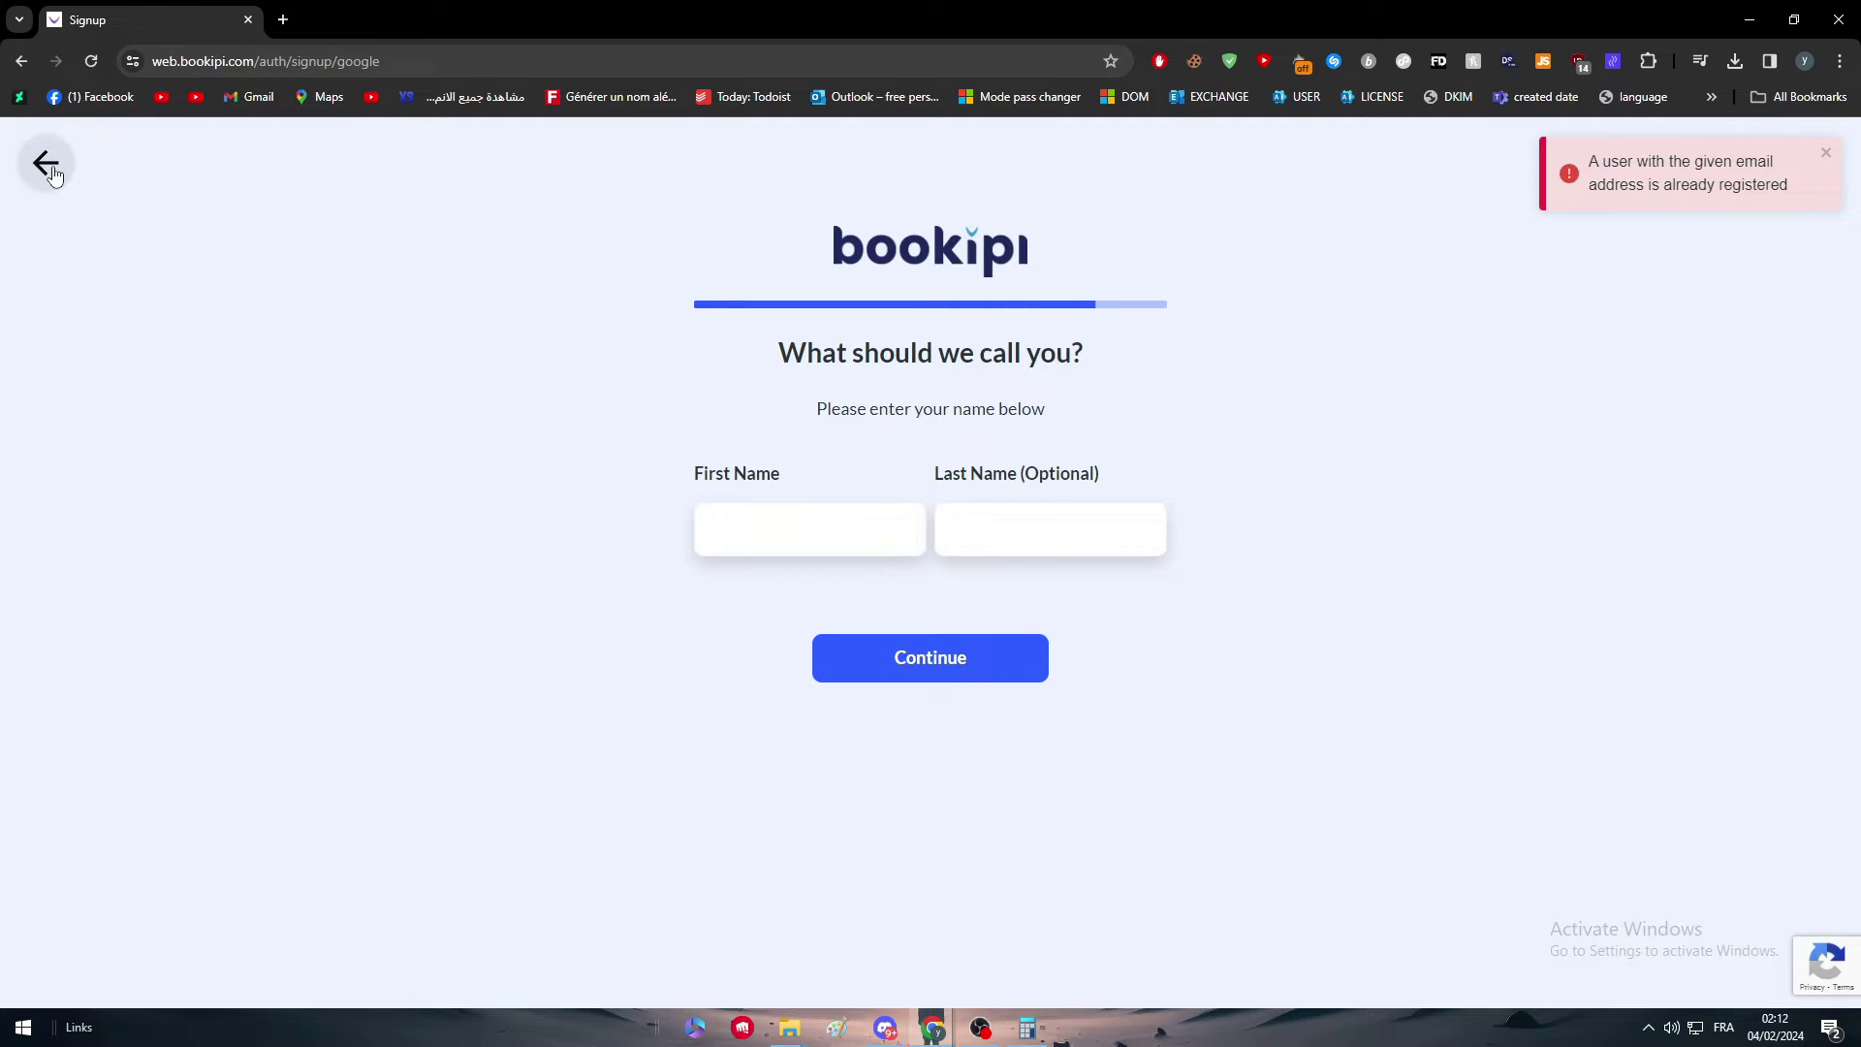
{"action": "left_click", "coordinate": [60, 159]}
{"action": "left_click", "coordinate": [65, 167]}
{"action": "left_click", "coordinate": [842, 771]}
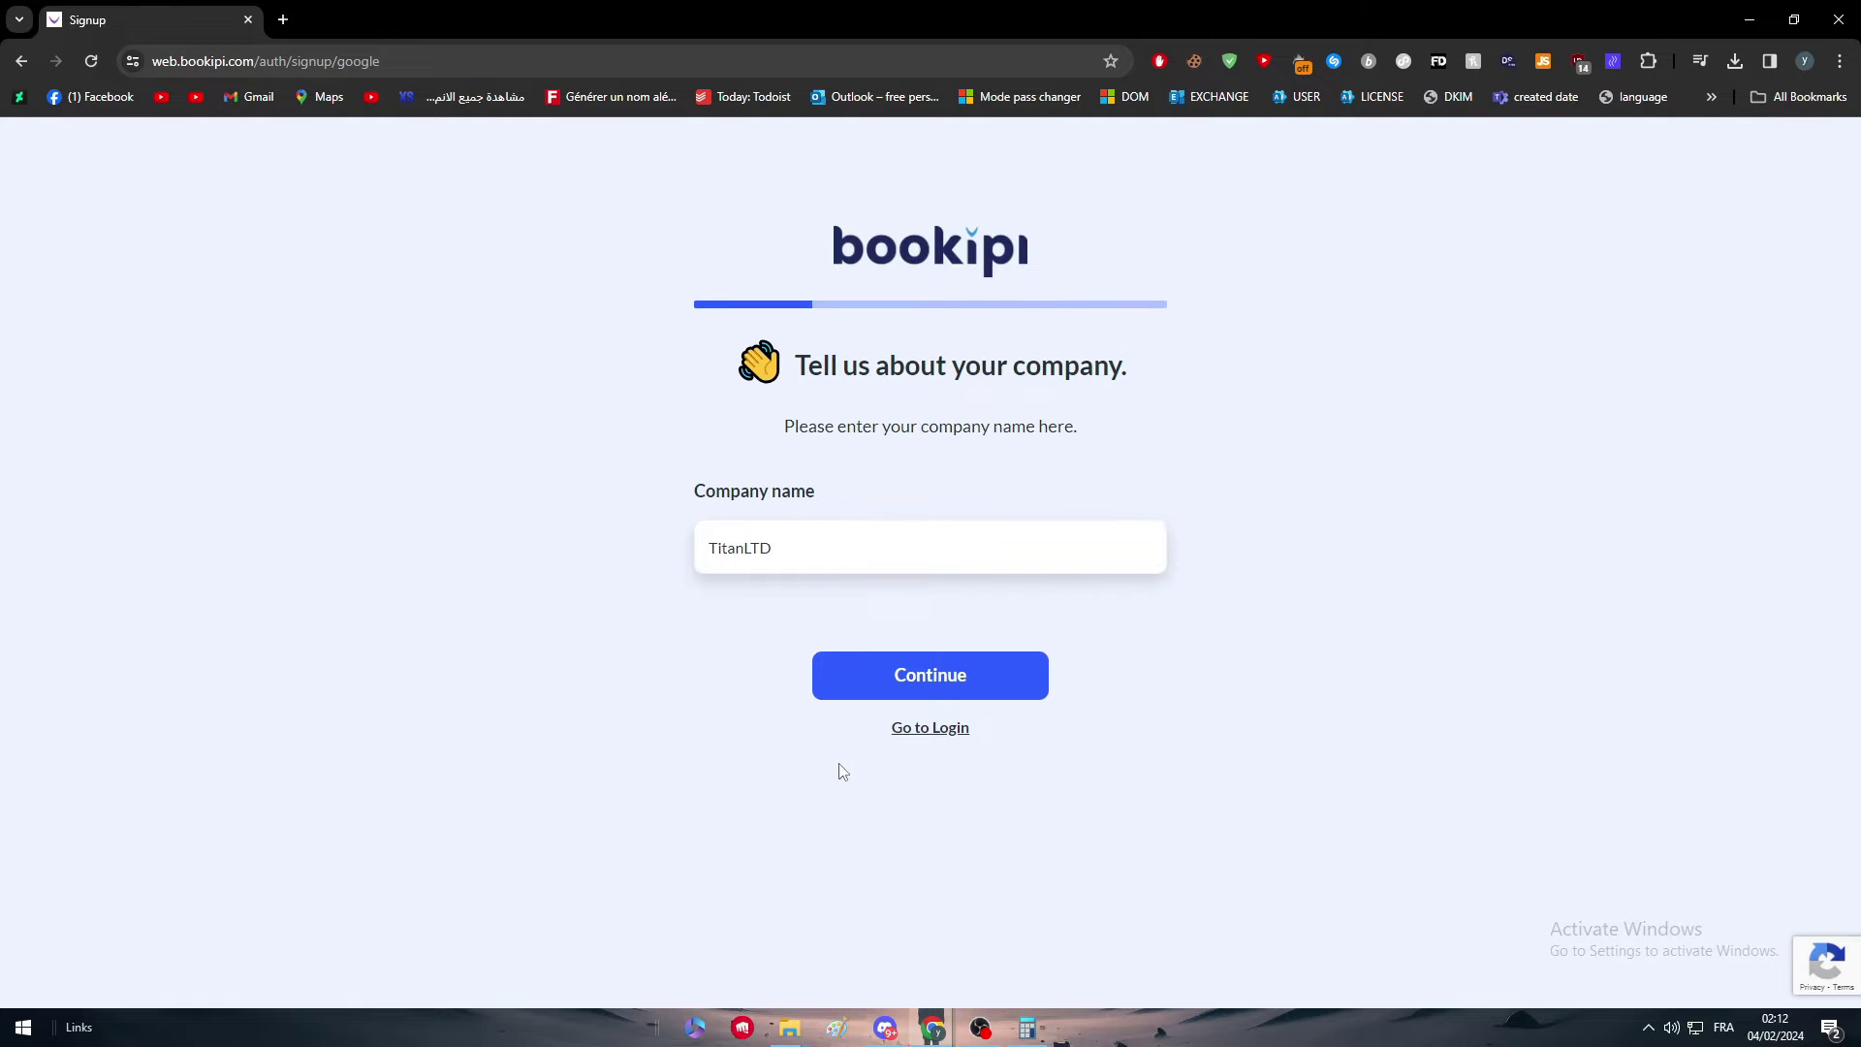
{"action": "left_click", "coordinate": [930, 727]}
{"action": "left_click", "coordinate": [872, 651]}
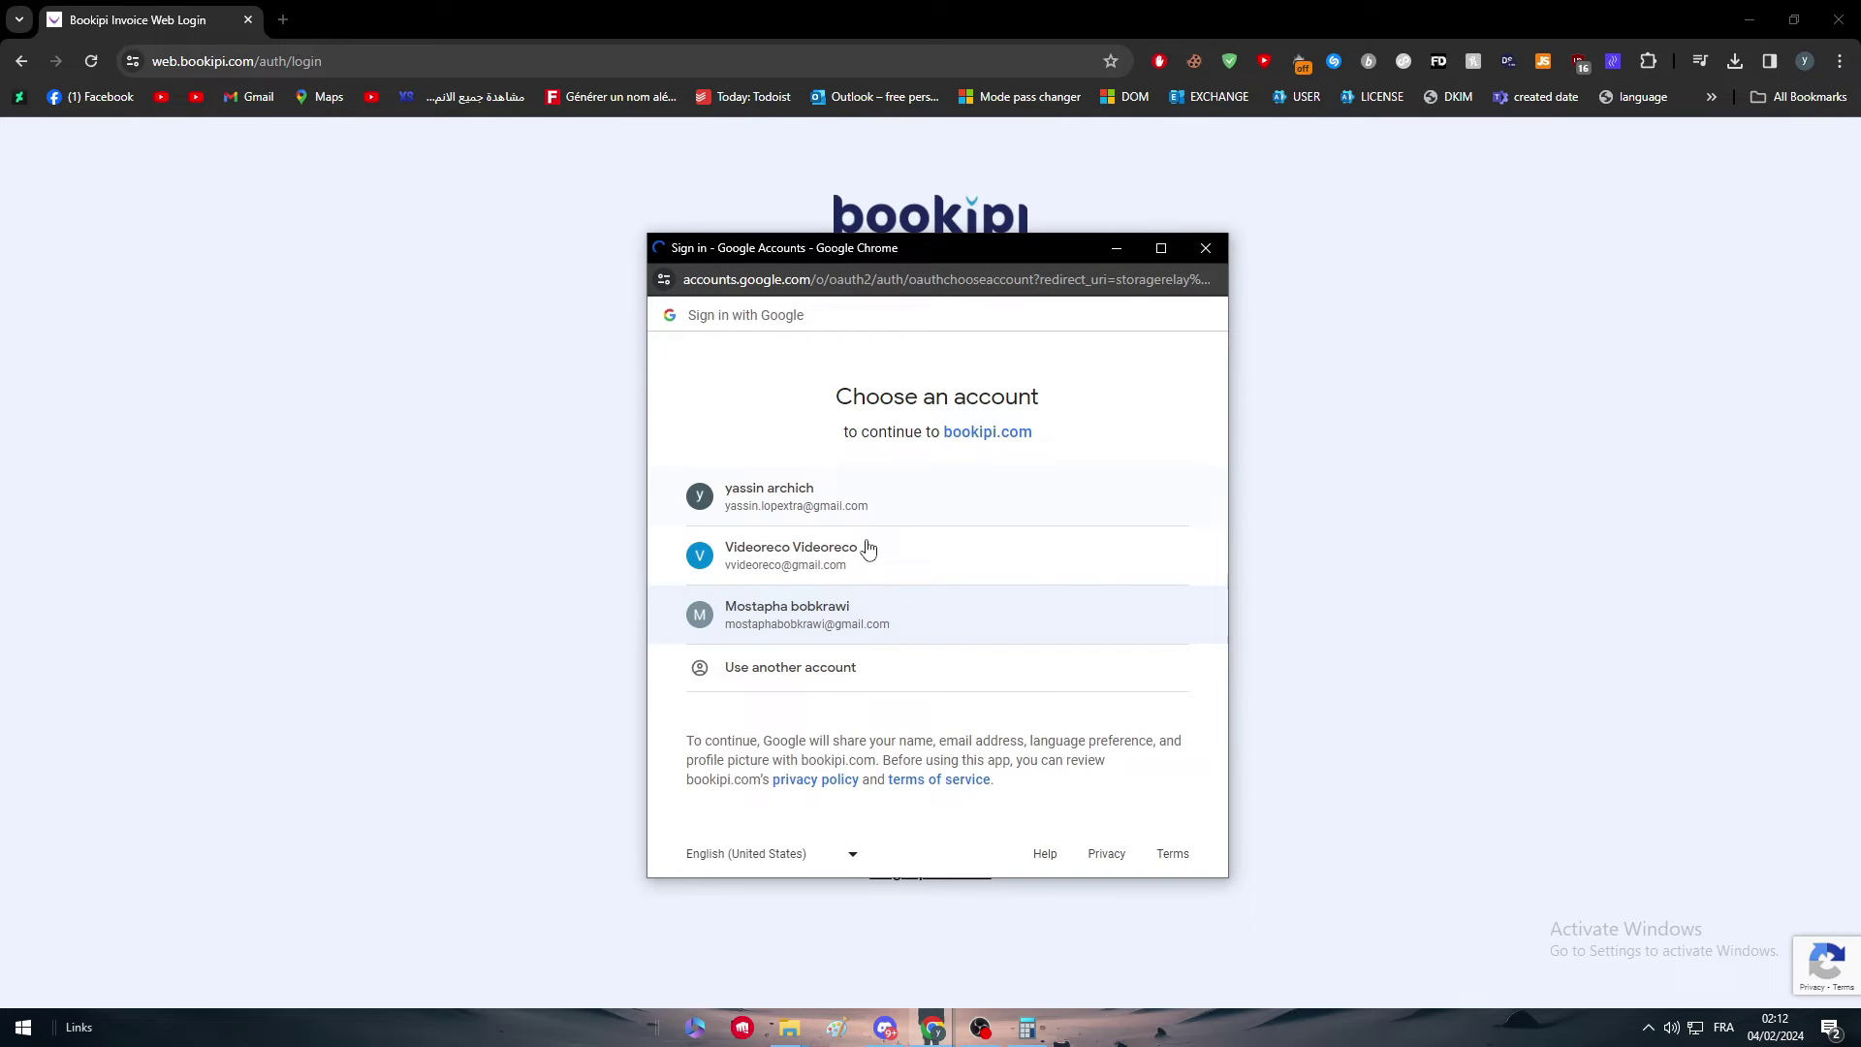
{"action": "left_click", "coordinate": [905, 514]}
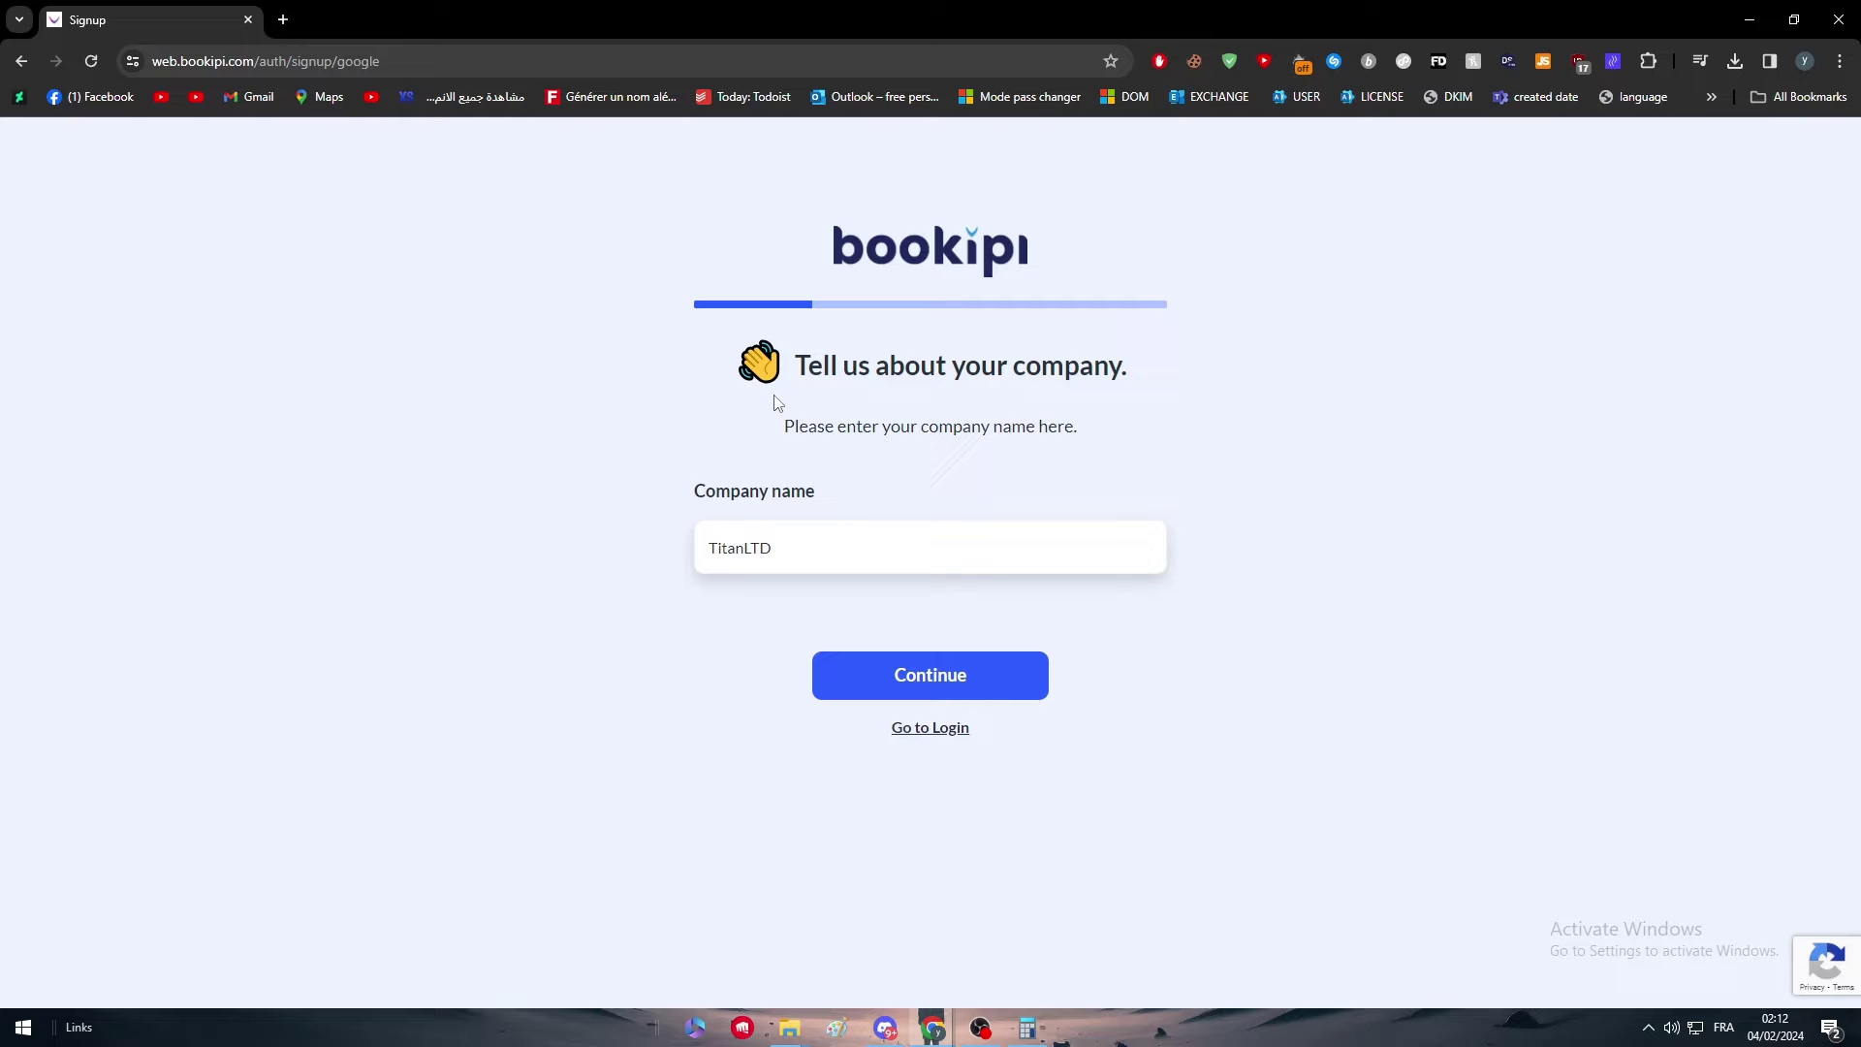
Step: Confirm TitanLTD, choose Art, Photography & Creative Services and USD - US Dollar to reach the dashboard
{"action": "left_click", "coordinate": [1000, 690]}
{"action": "left_click", "coordinate": [799, 531]}
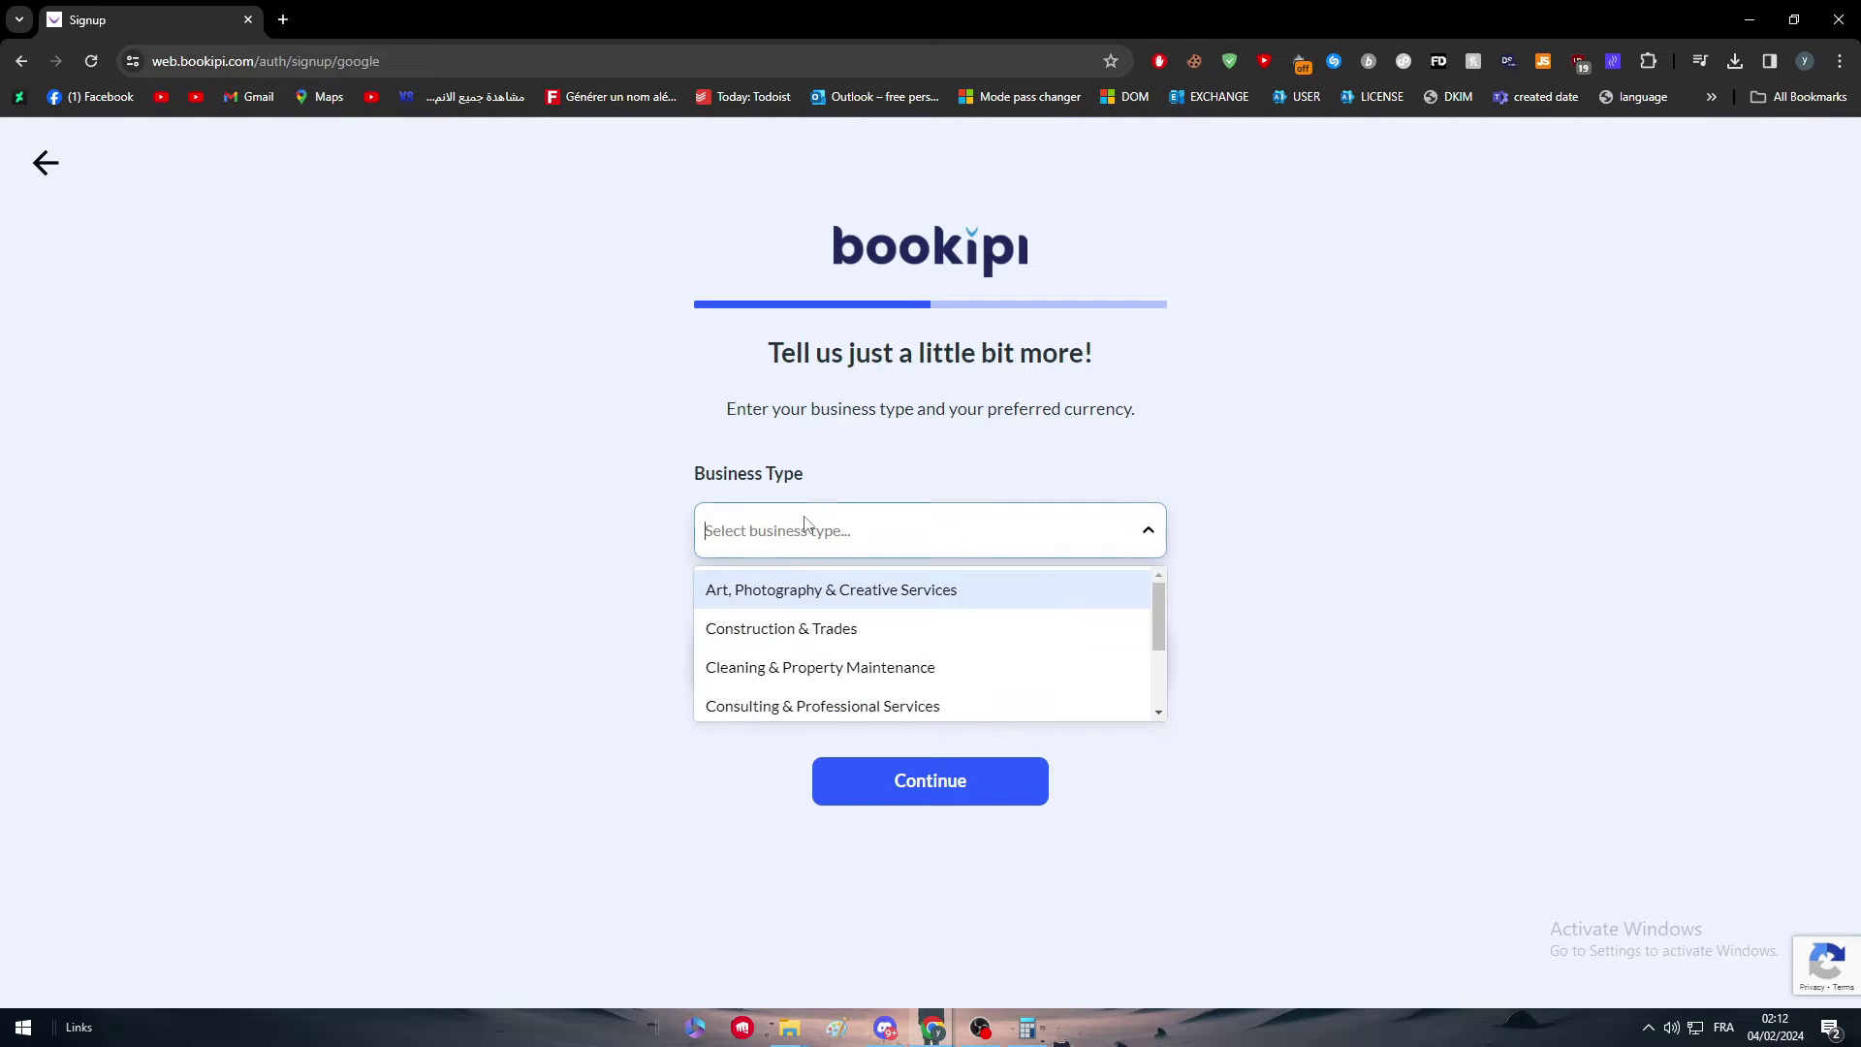
{"action": "left_click", "coordinate": [788, 601]}
{"action": "left_click", "coordinate": [787, 661]}
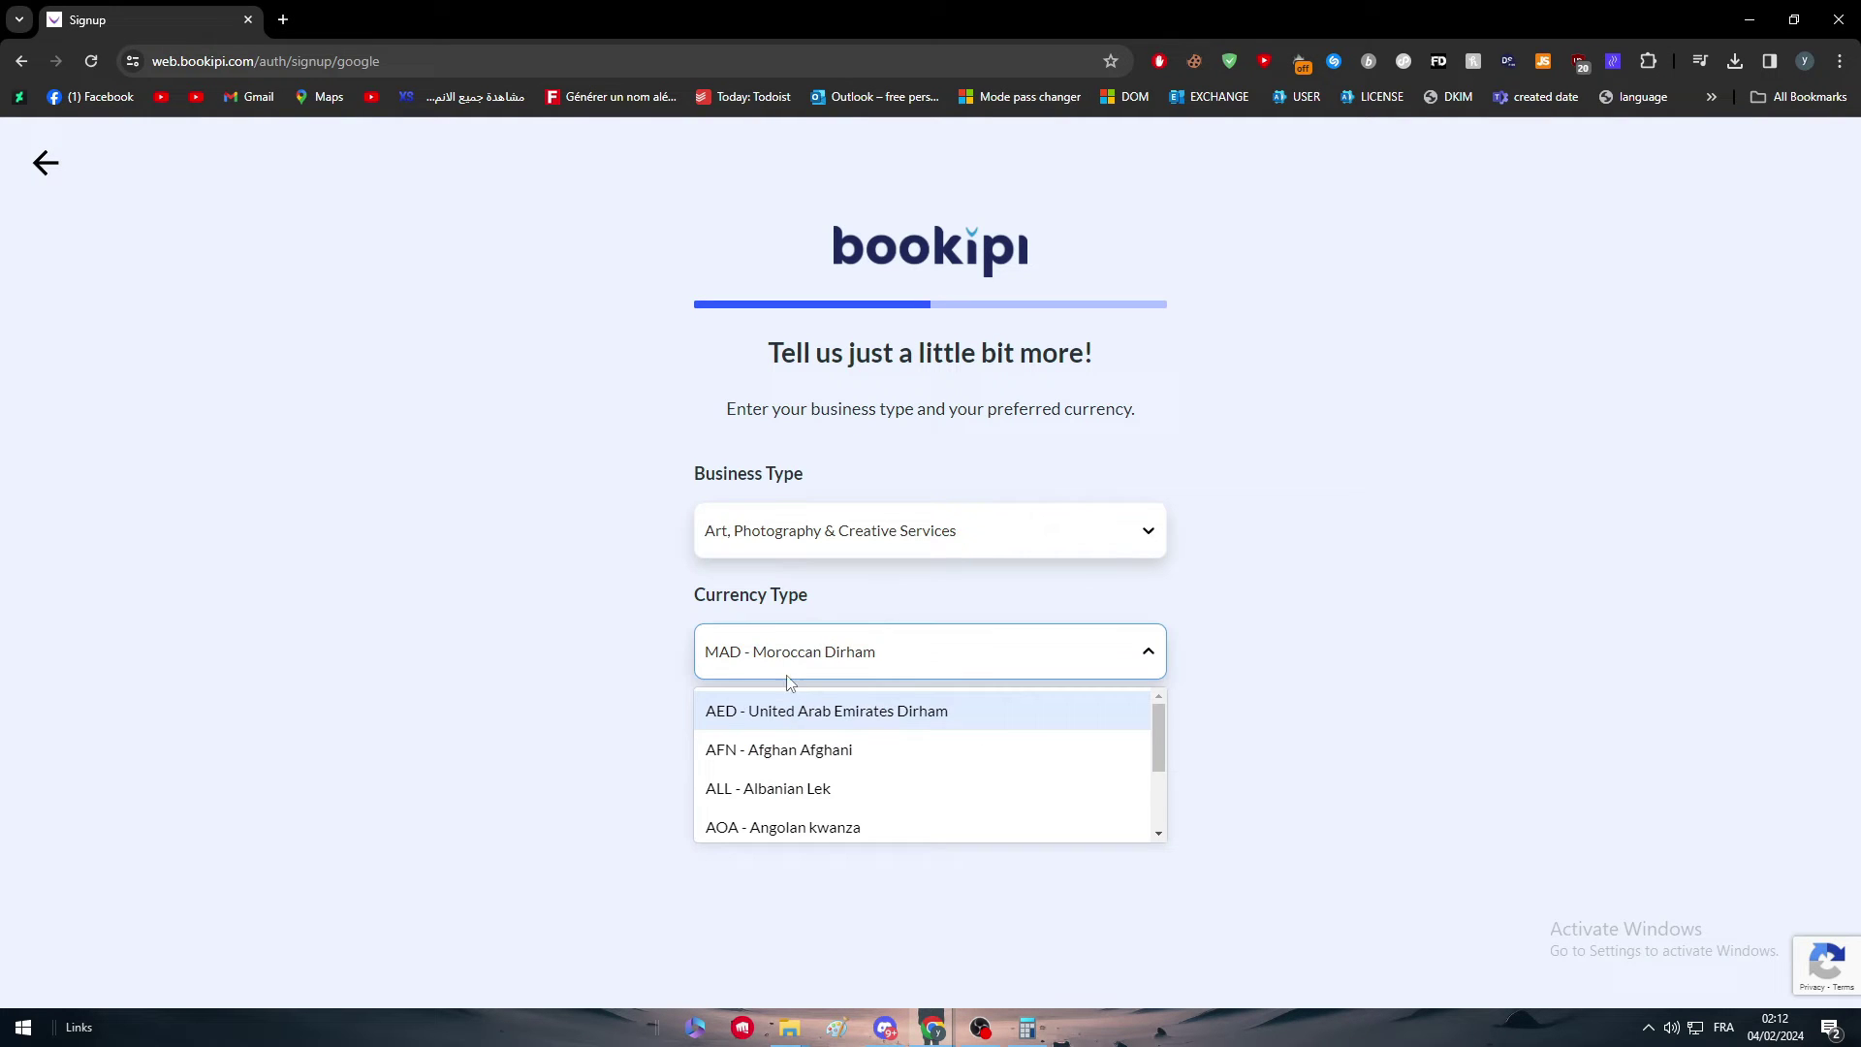
{"action": "type", "text": "usd"}
{"action": "left_click", "coordinate": [788, 715]}
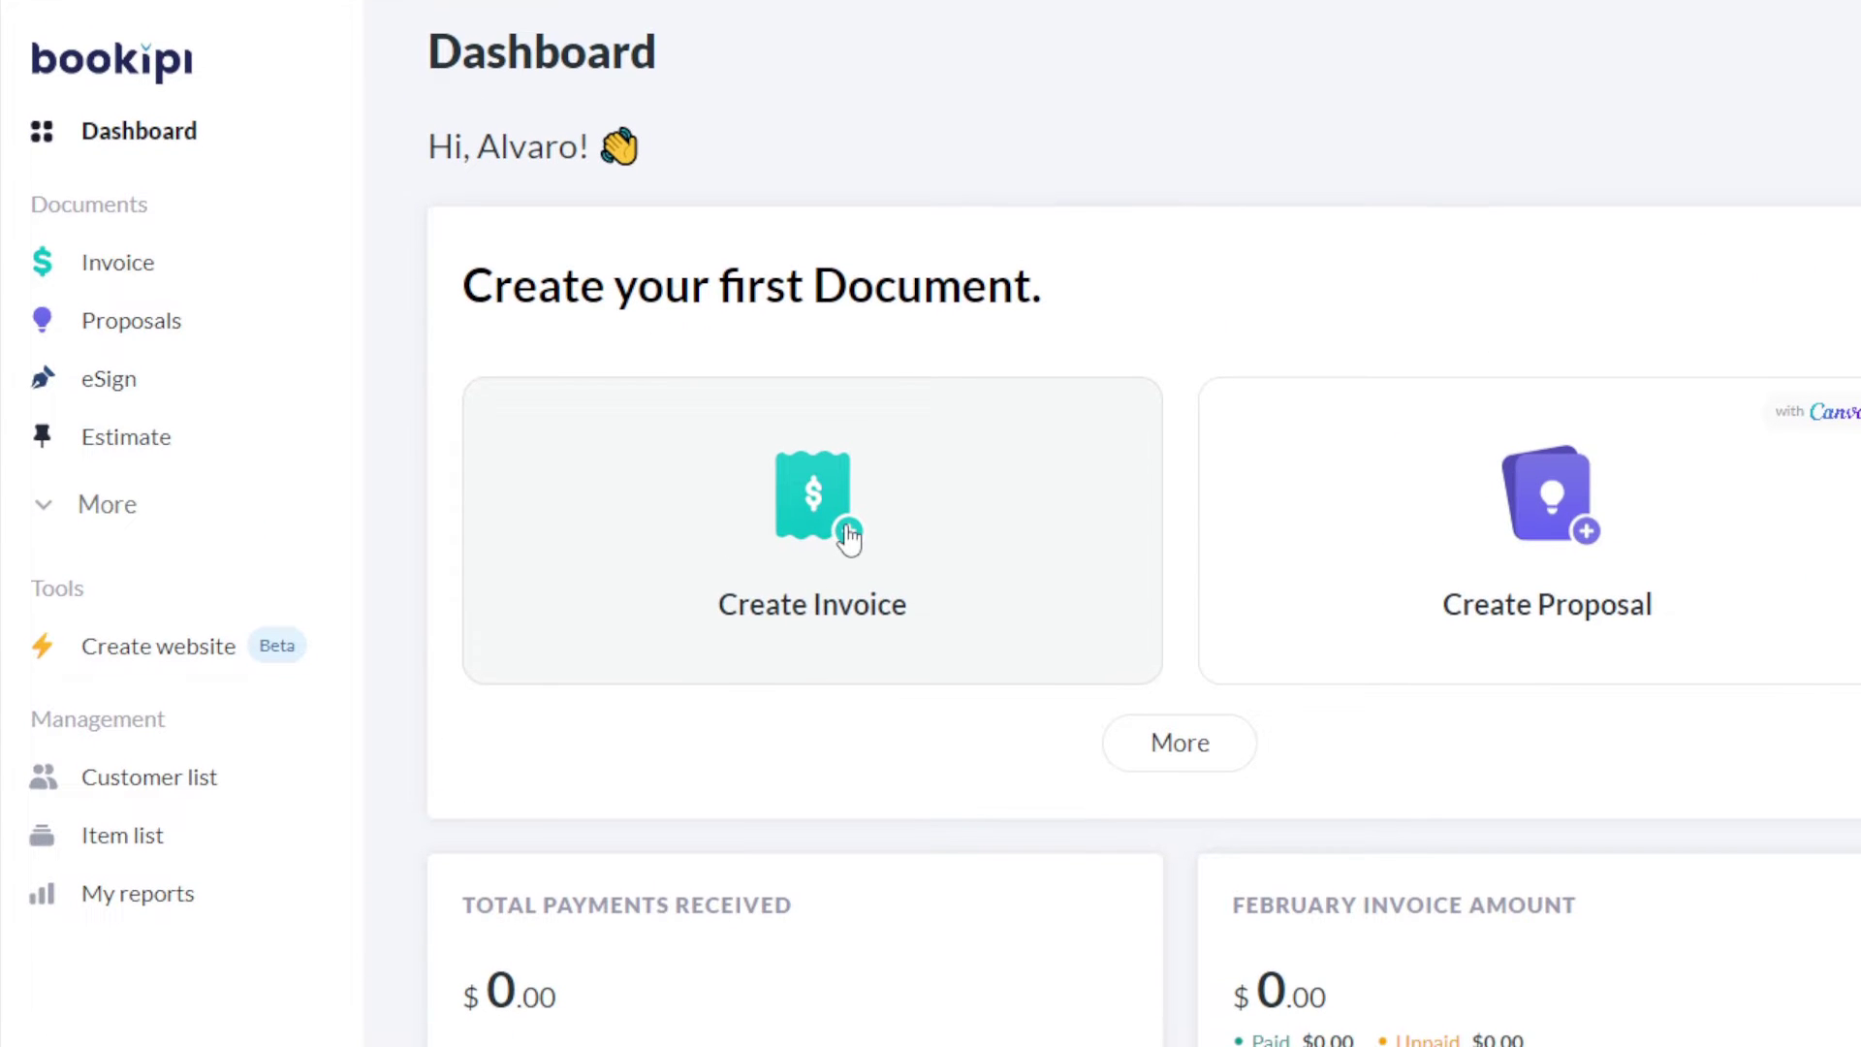
Step: Create a new invoice draft, invoice-1, and open its Select Customer dropdown
{"action": "left_click", "coordinate": [848, 533]}
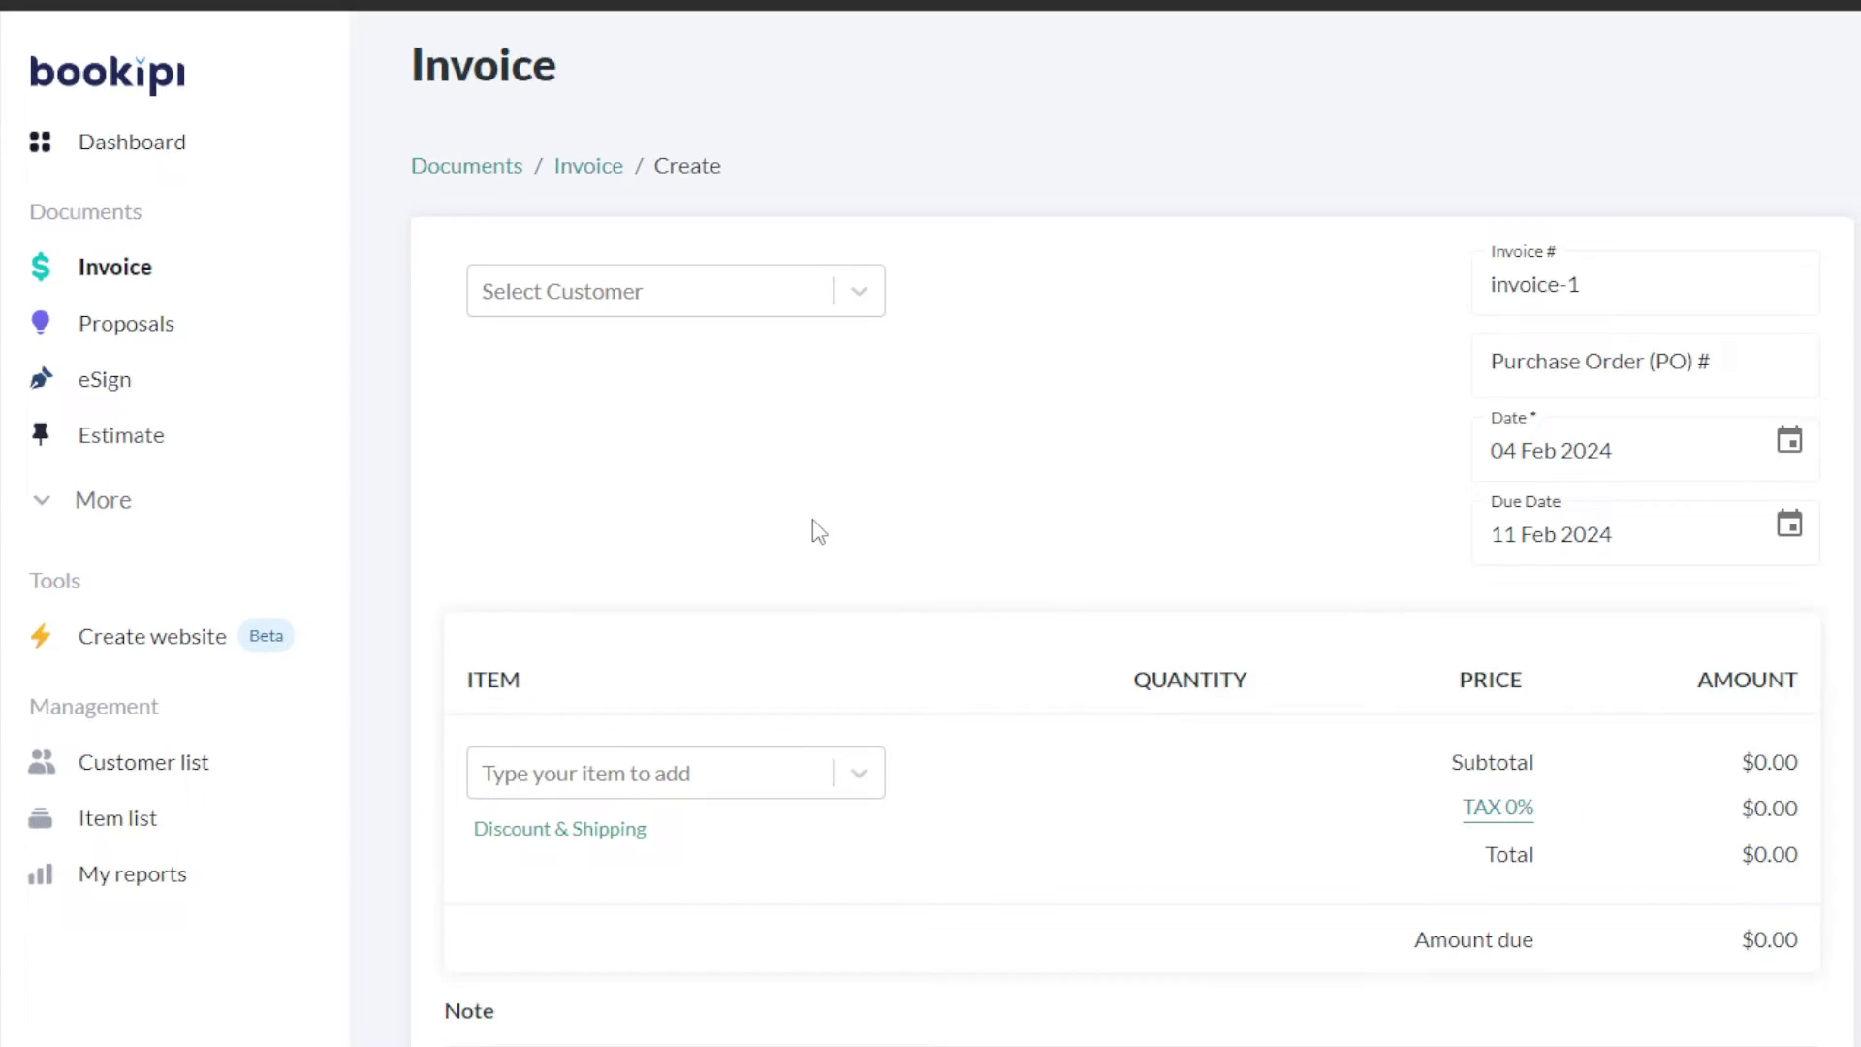
{"action": "scroll", "coordinate": [636, 362], "scroll_direction": "down", "scroll_amount": 2}
{"action": "scroll", "coordinate": [643, 423], "scroll_direction": "up", "scroll_amount": 2}
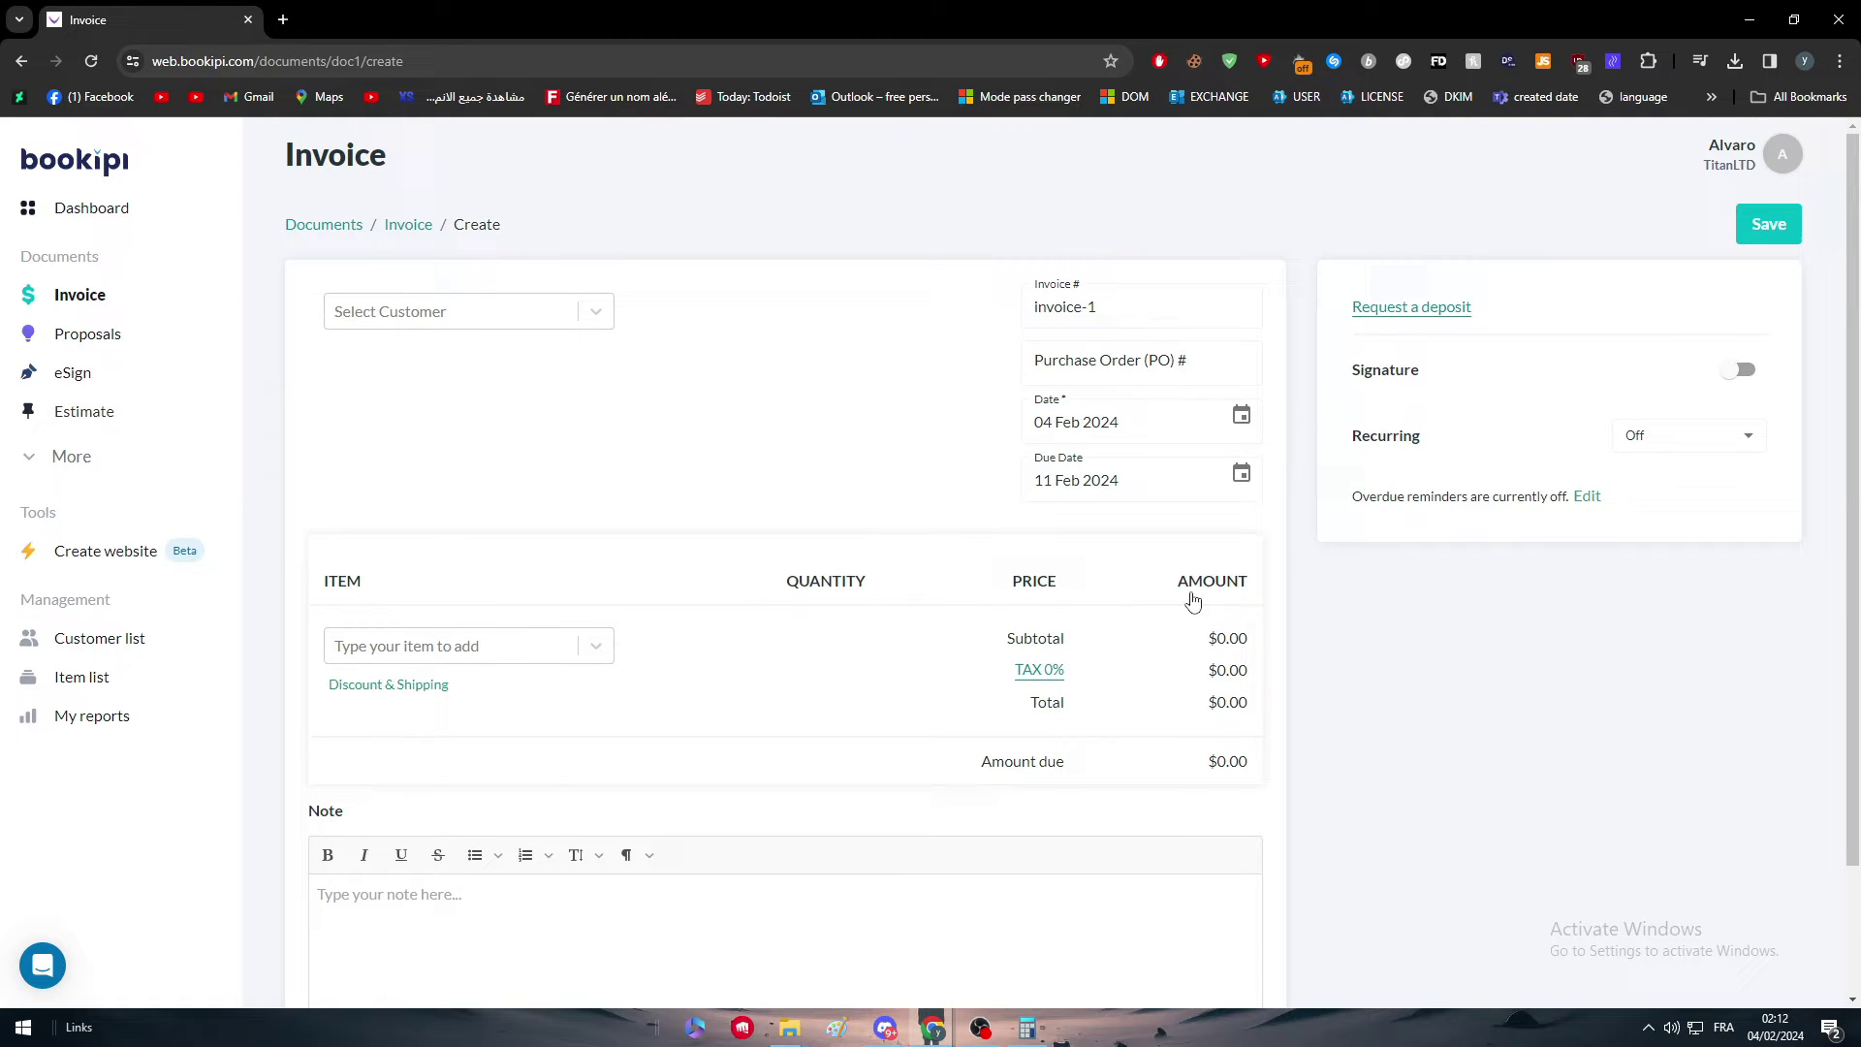
{"action": "scroll", "coordinate": [968, 706], "scroll_direction": "down", "scroll_amount": 2}
{"action": "scroll", "coordinate": [794, 484], "scroll_direction": "up", "scroll_amount": 2}
{"action": "left_click", "coordinate": [504, 312]}
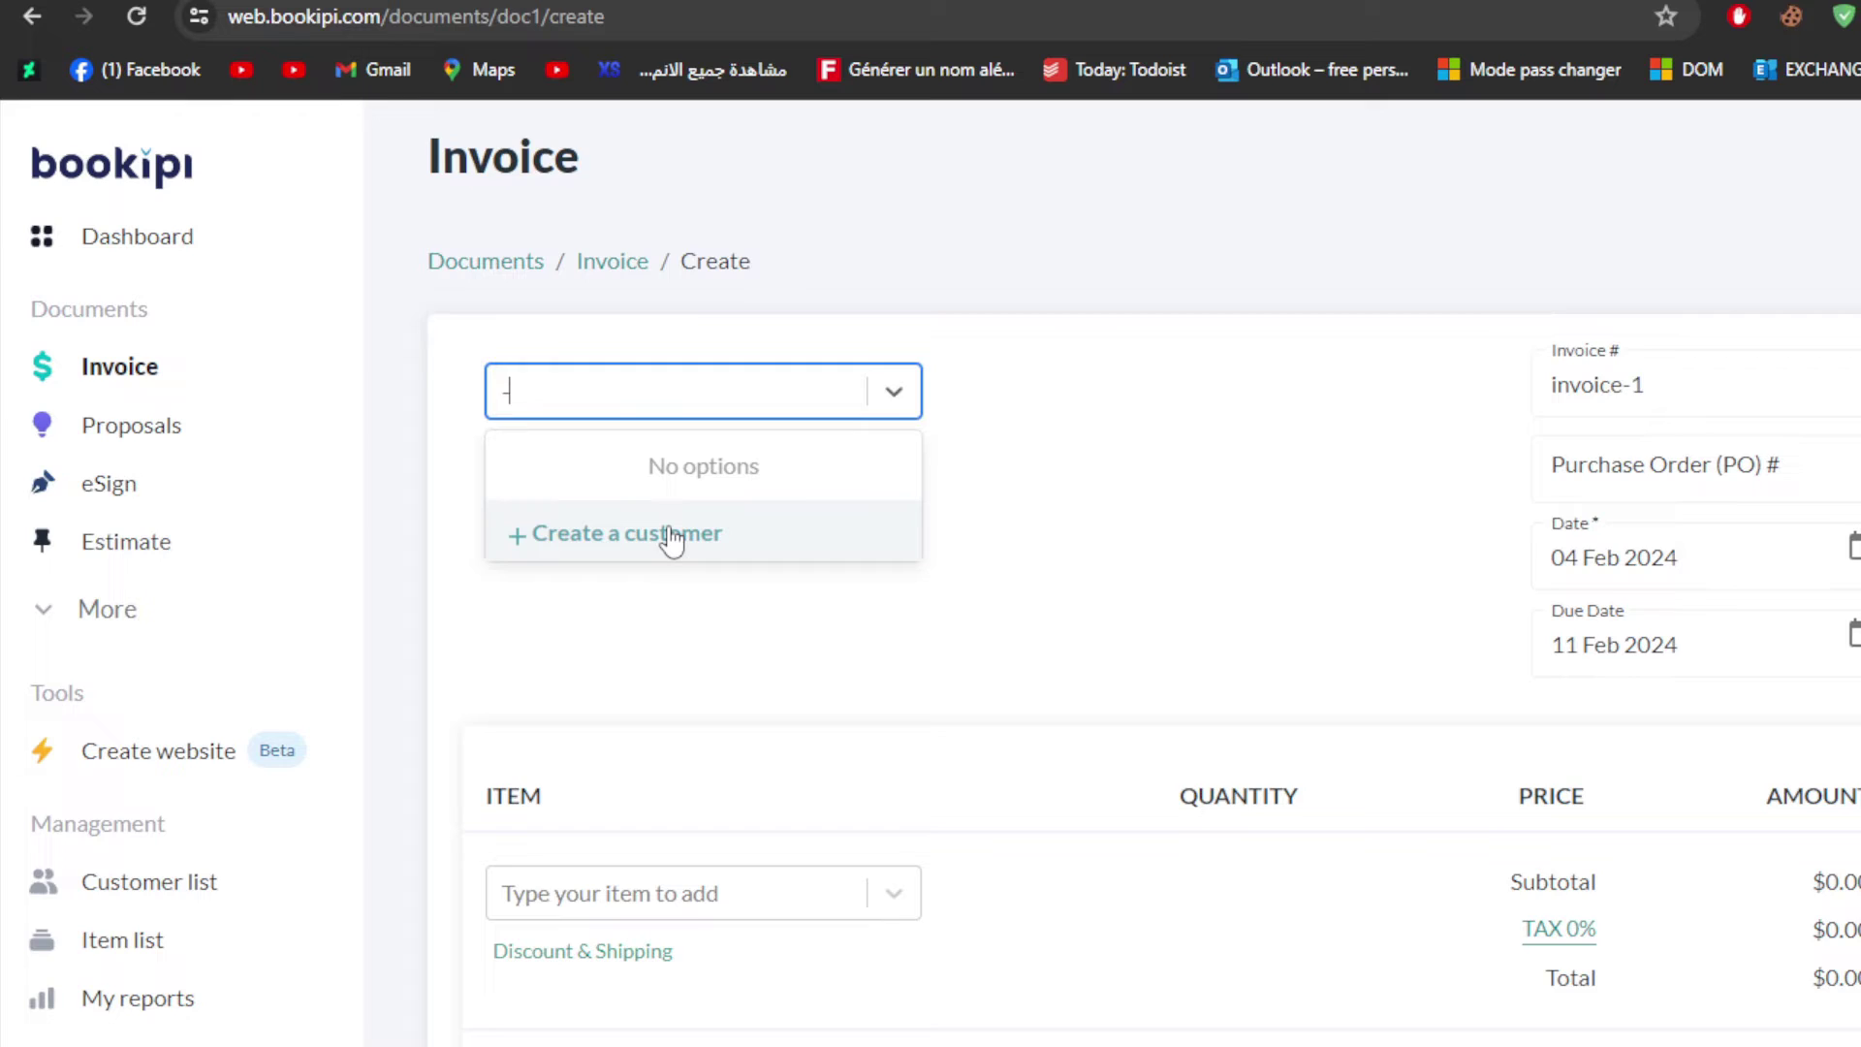
Step: Add a new customer, fill in the customer's name, and save them onto invoice-1
{"action": "left_click", "coordinate": [444, 405]}
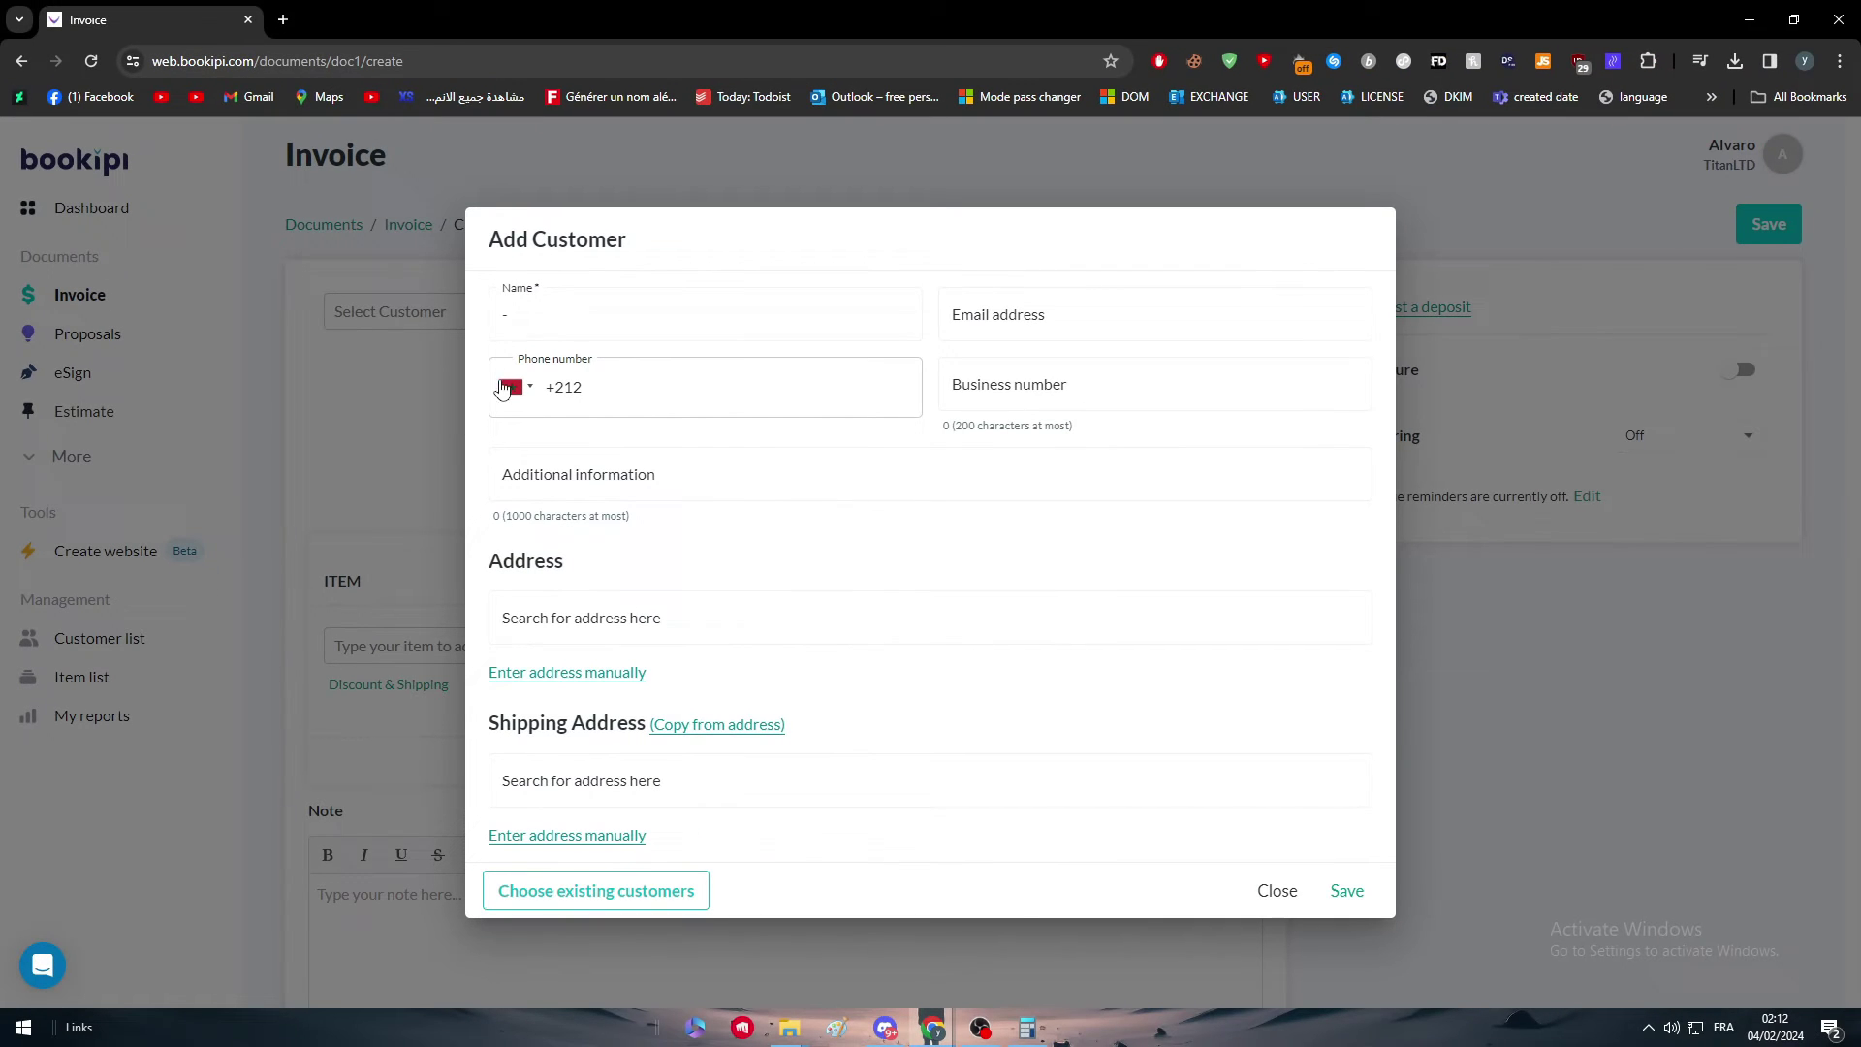
{"action": "left_click", "coordinate": [876, 347]}
{"action": "double_click", "coordinate": [659, 308]}
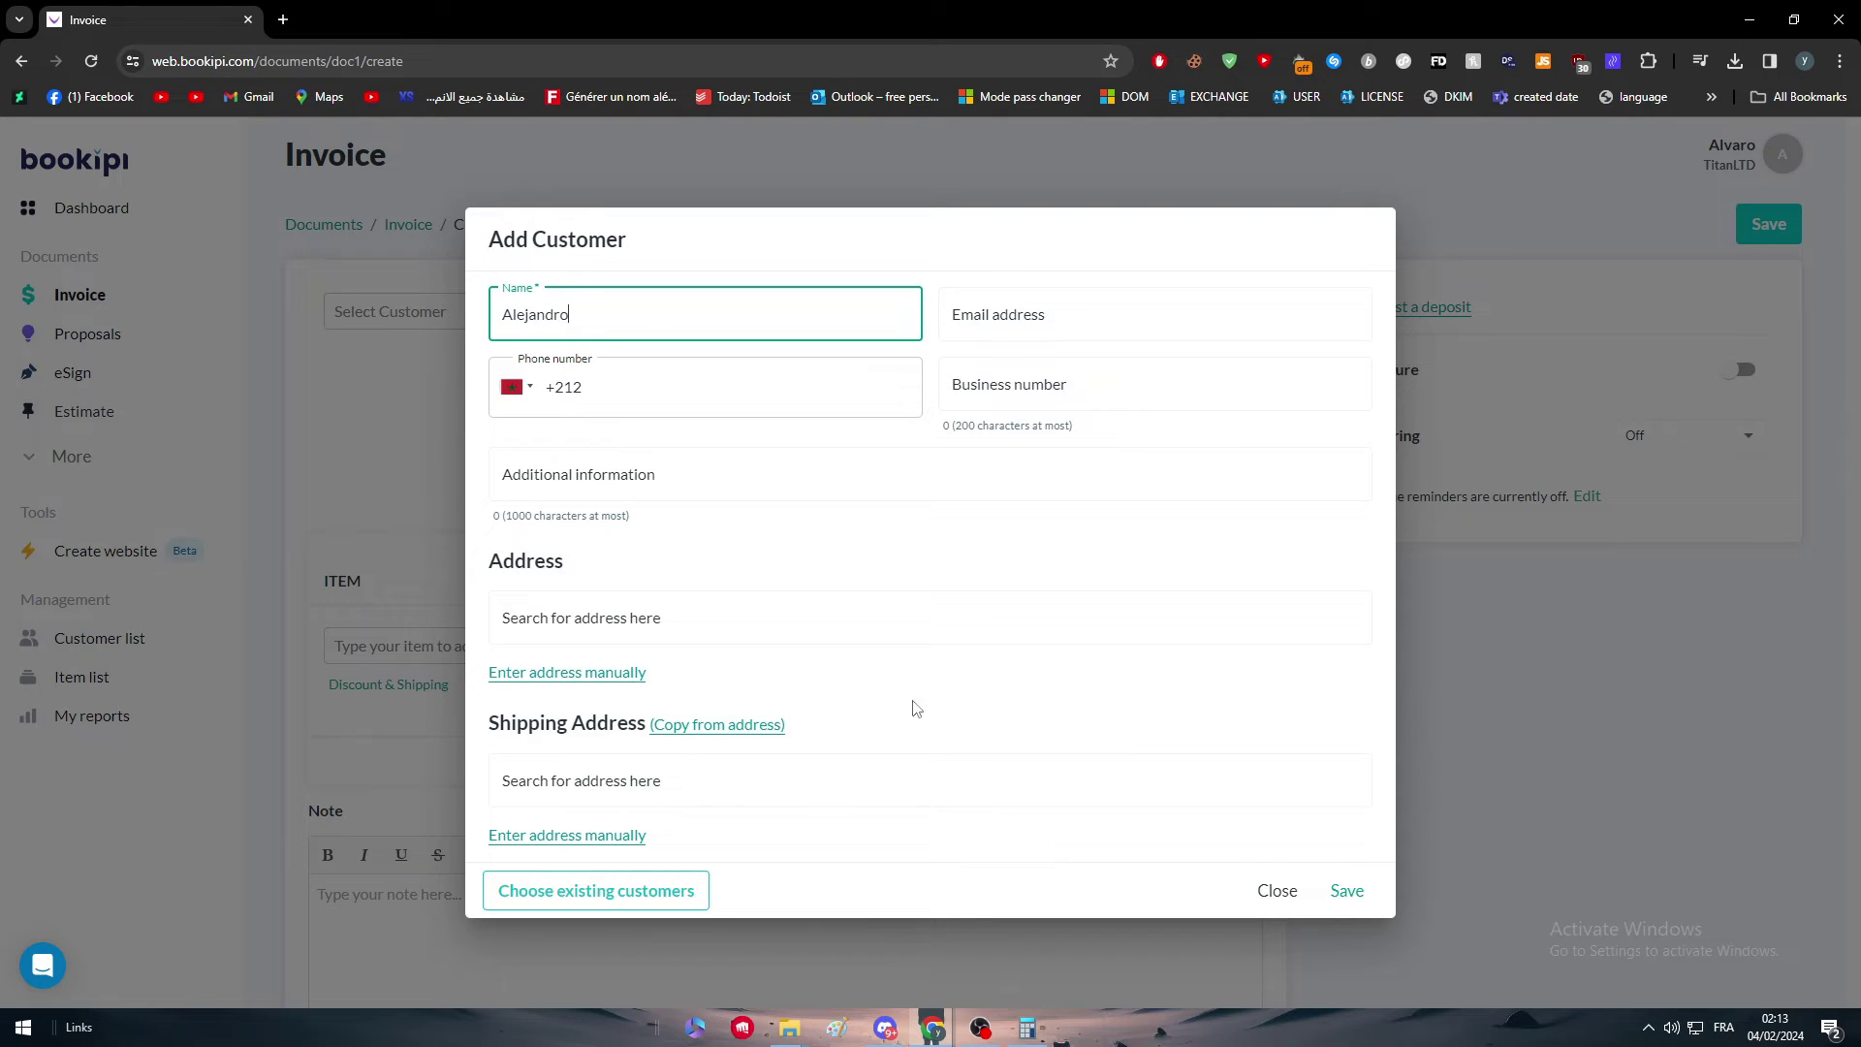
{"action": "left_click", "coordinate": [954, 699]}
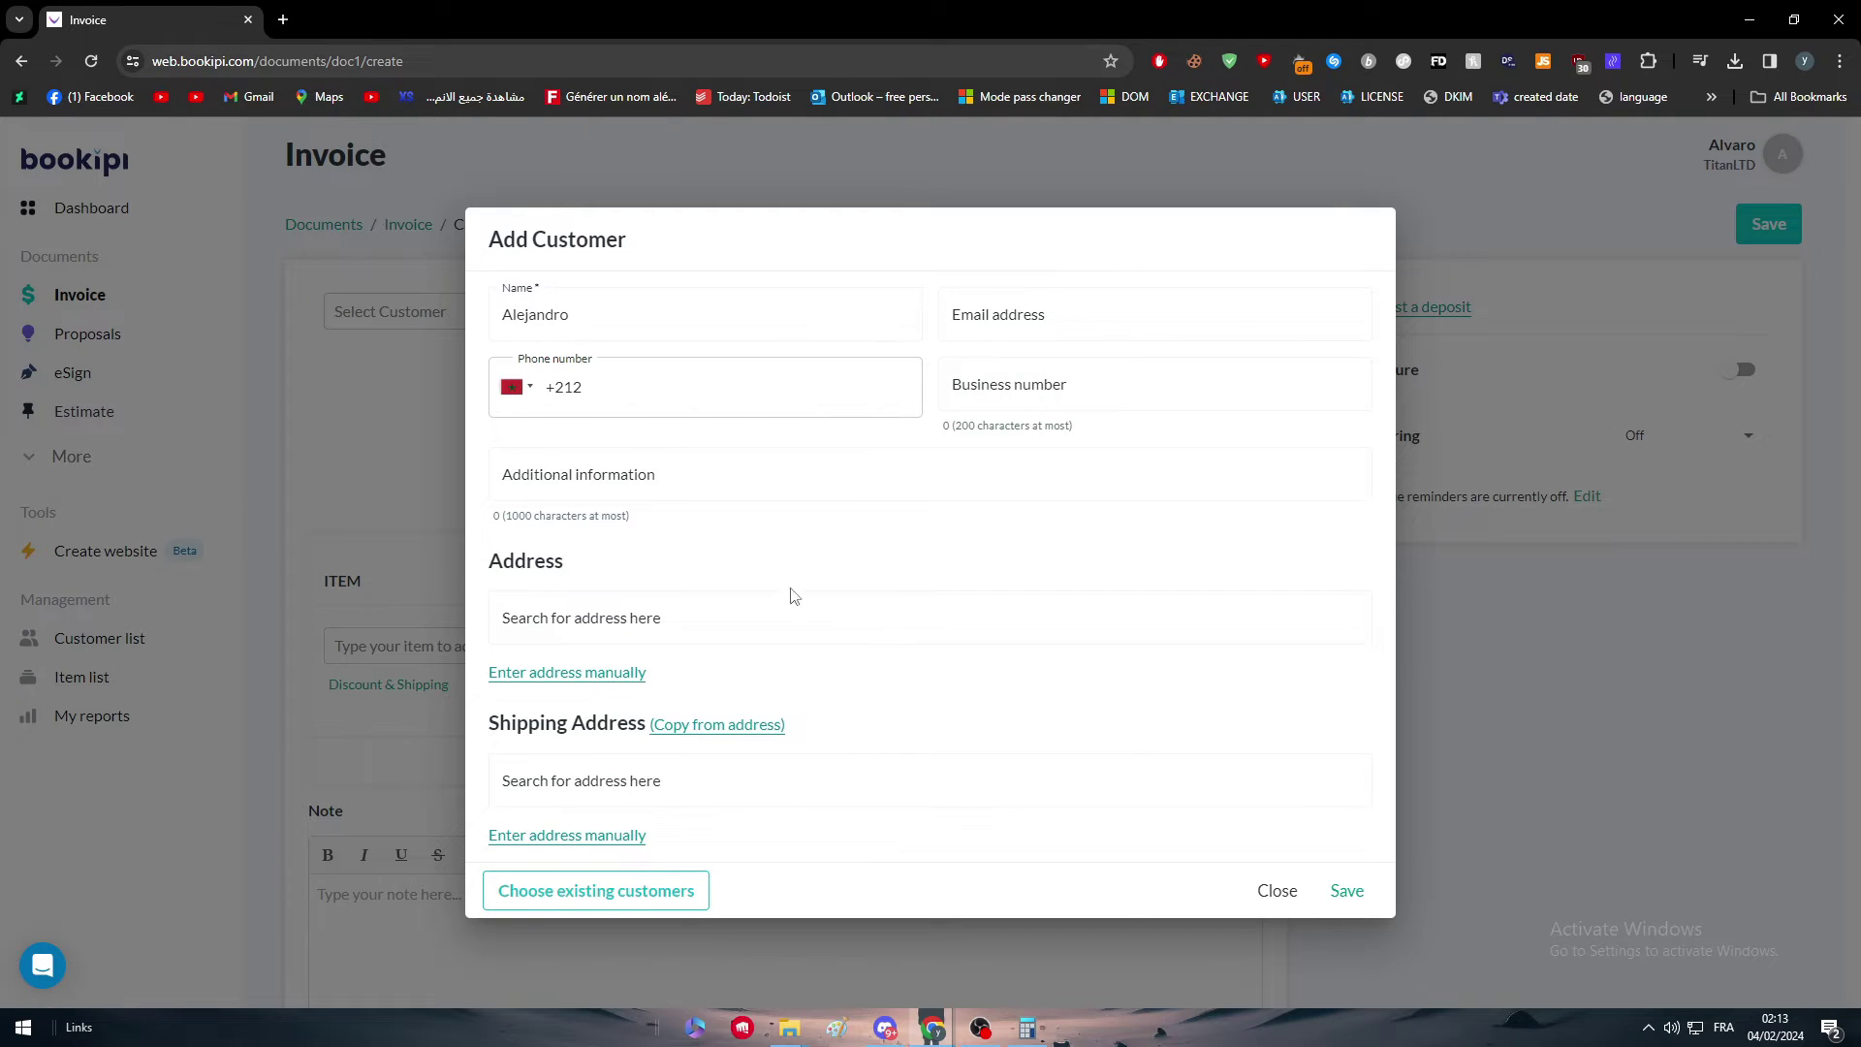
{"action": "left_click", "coordinate": [1374, 898]}
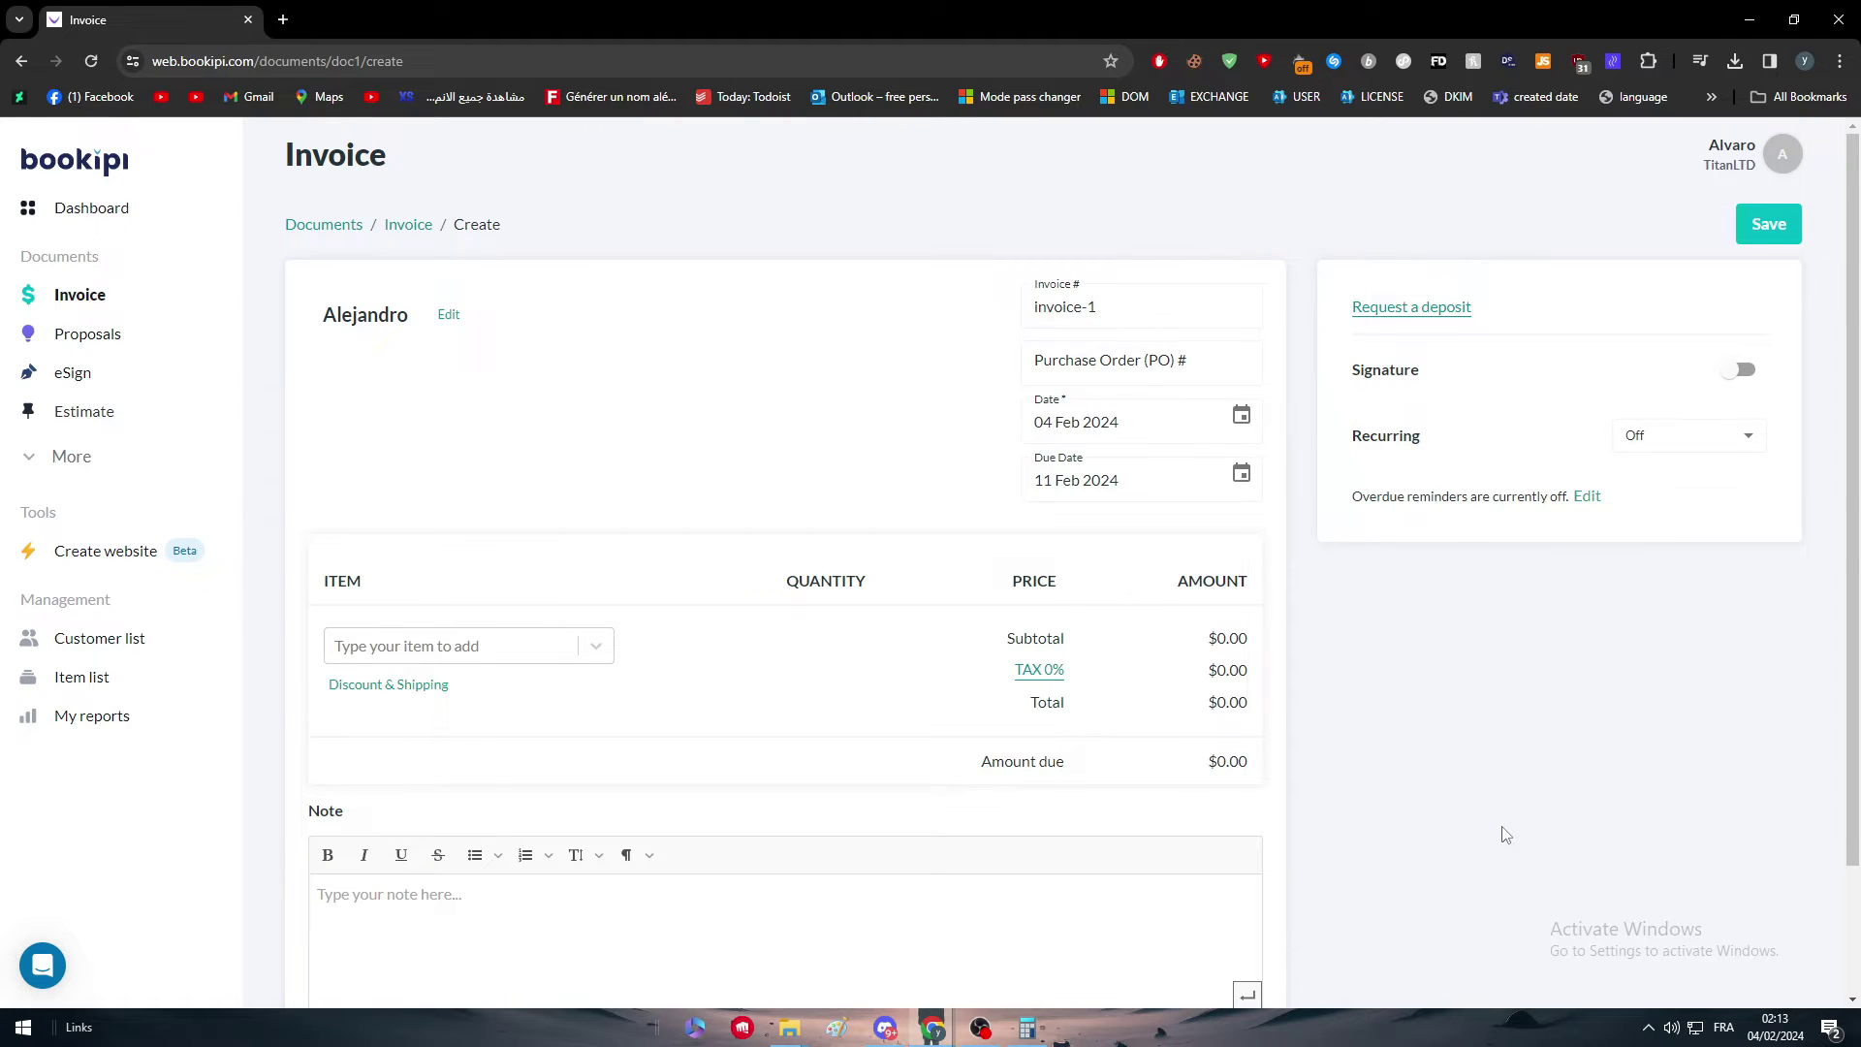
Step: Create a new Chocolate Bar item priced 8 with unit type None and add it
{"action": "scroll", "coordinate": [1503, 833], "scroll_direction": "down", "scroll_amount": 2}
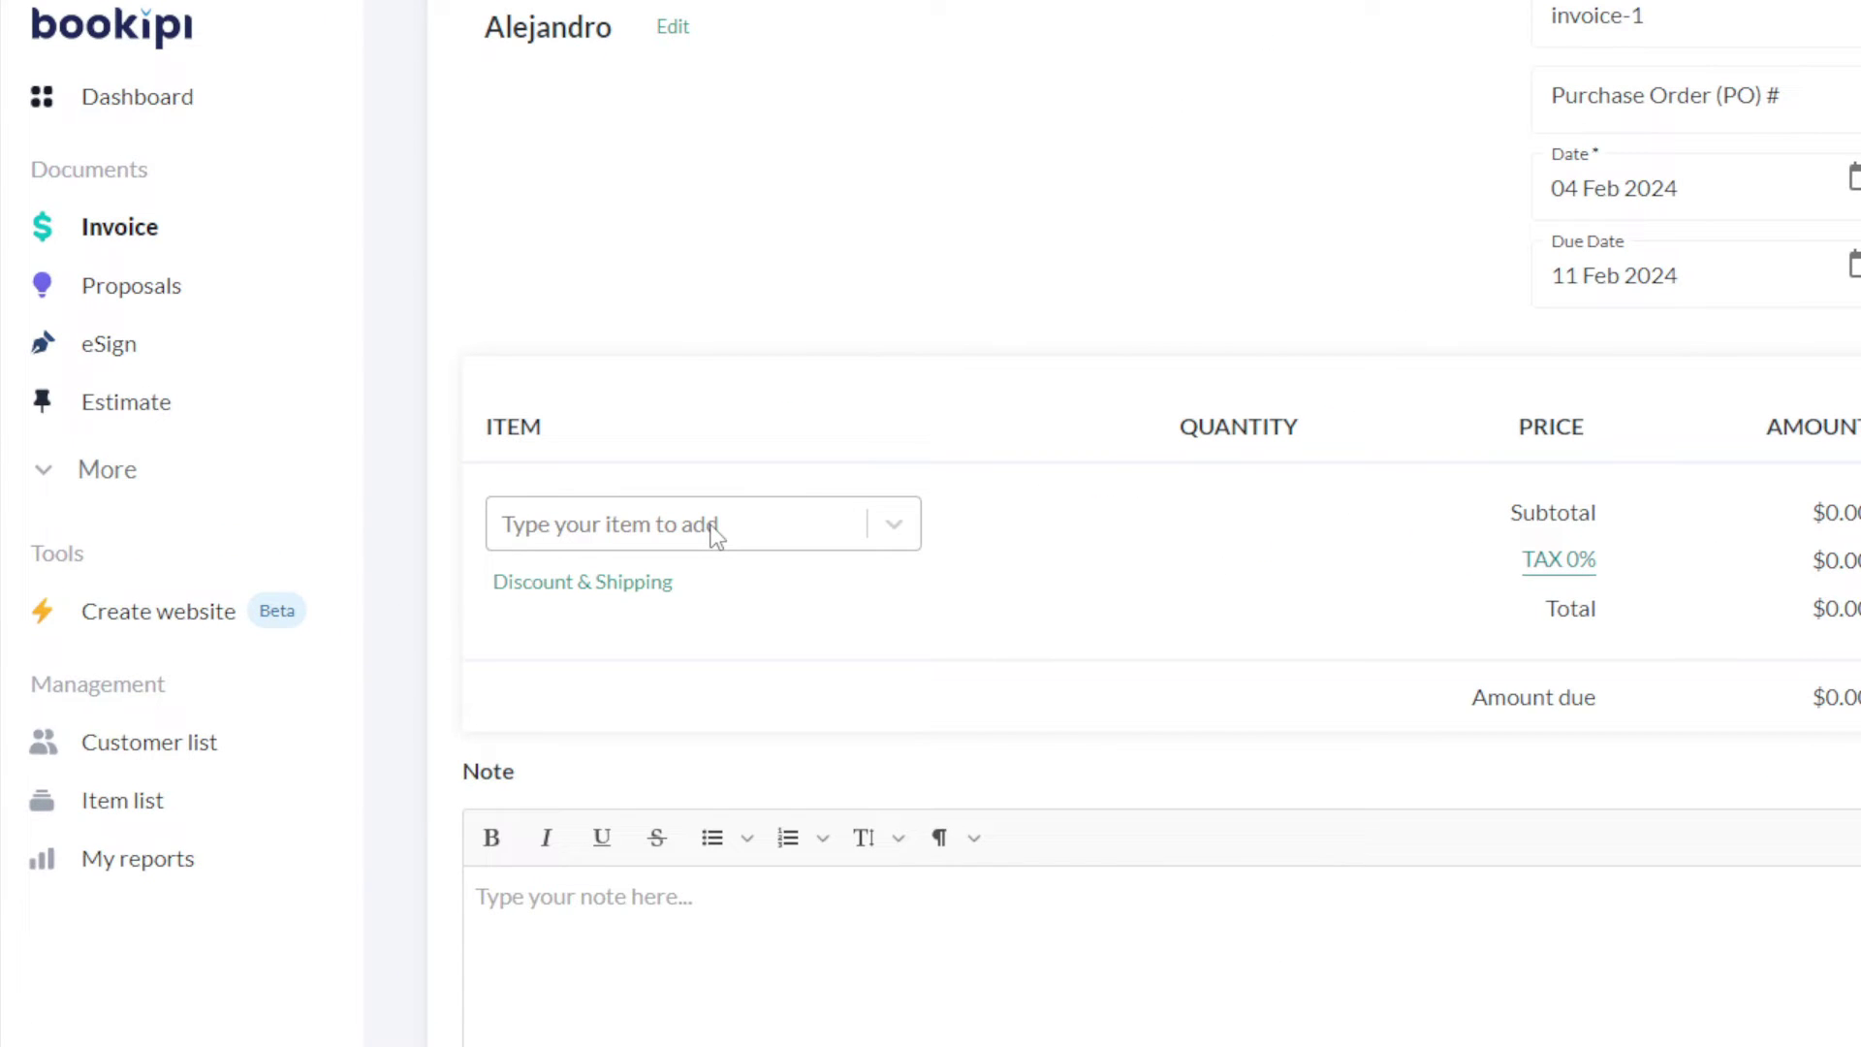
{"action": "left_click", "coordinate": [715, 532]}
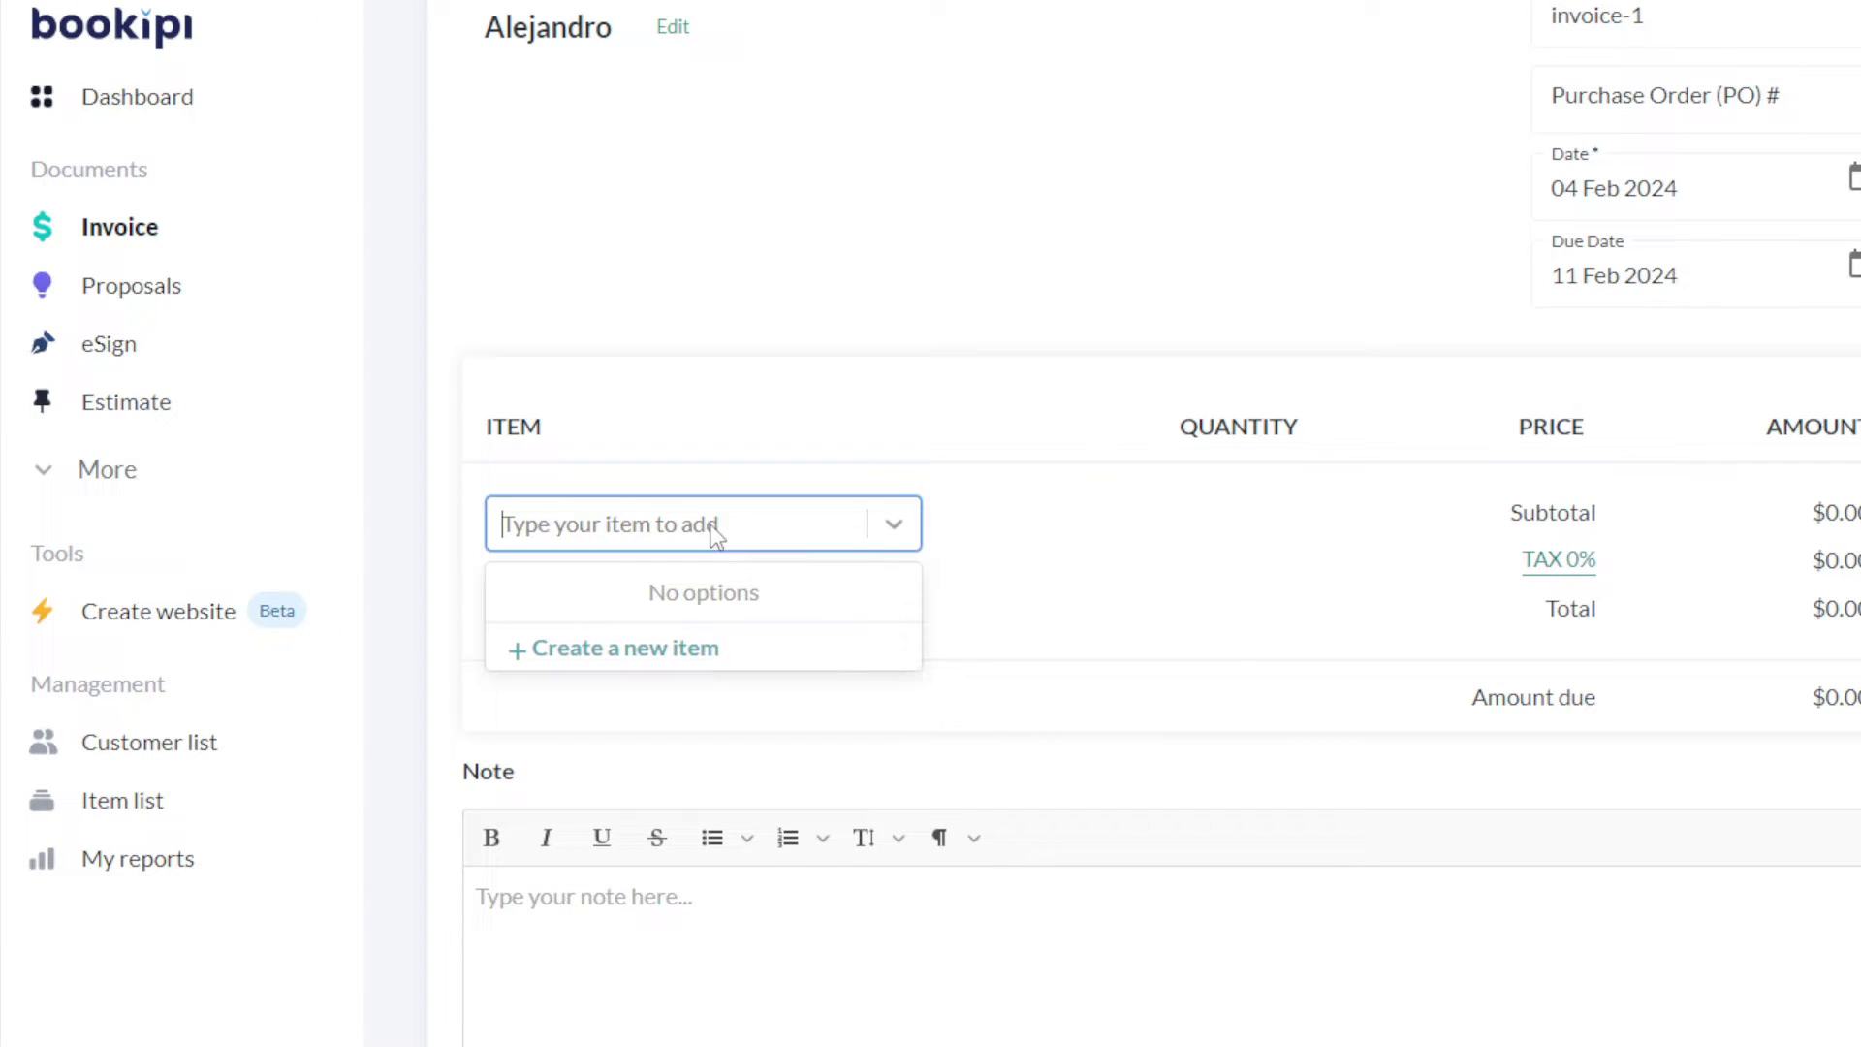
{"action": "left_click", "coordinate": [669, 523]}
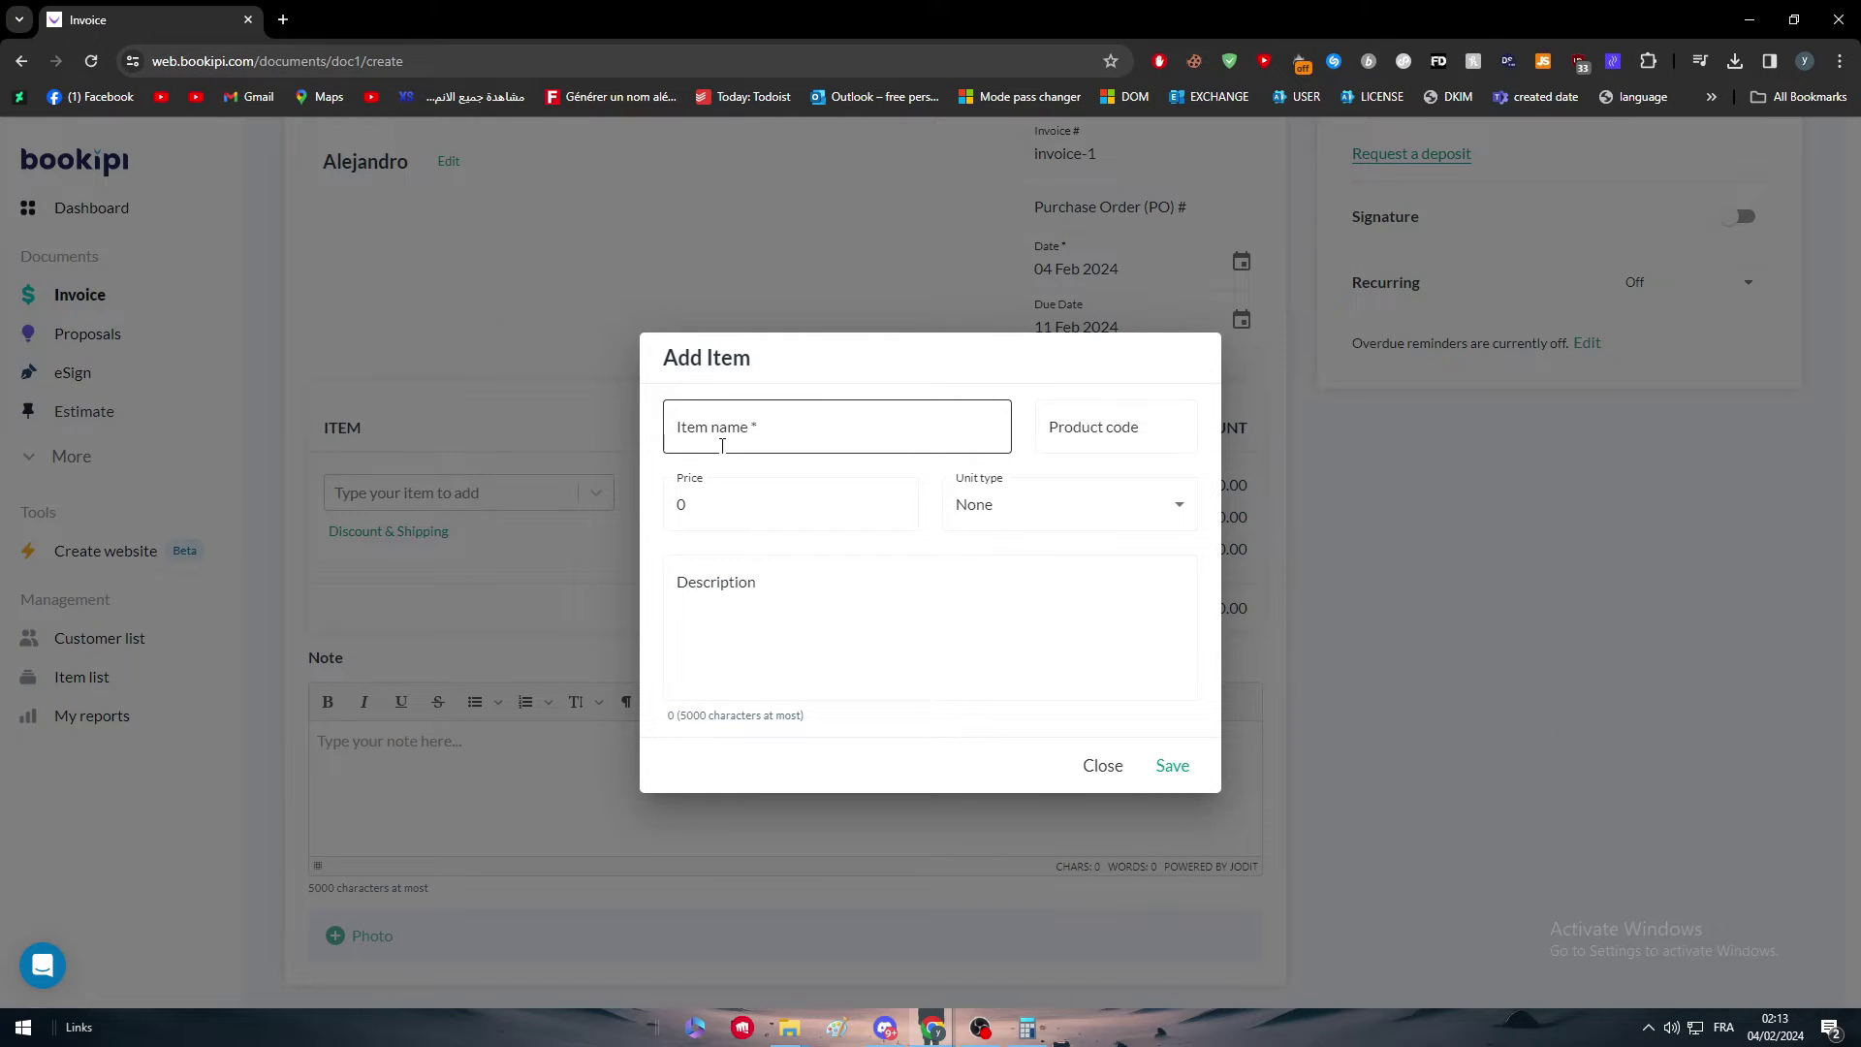
{"action": "left_click", "coordinate": [736, 437]}
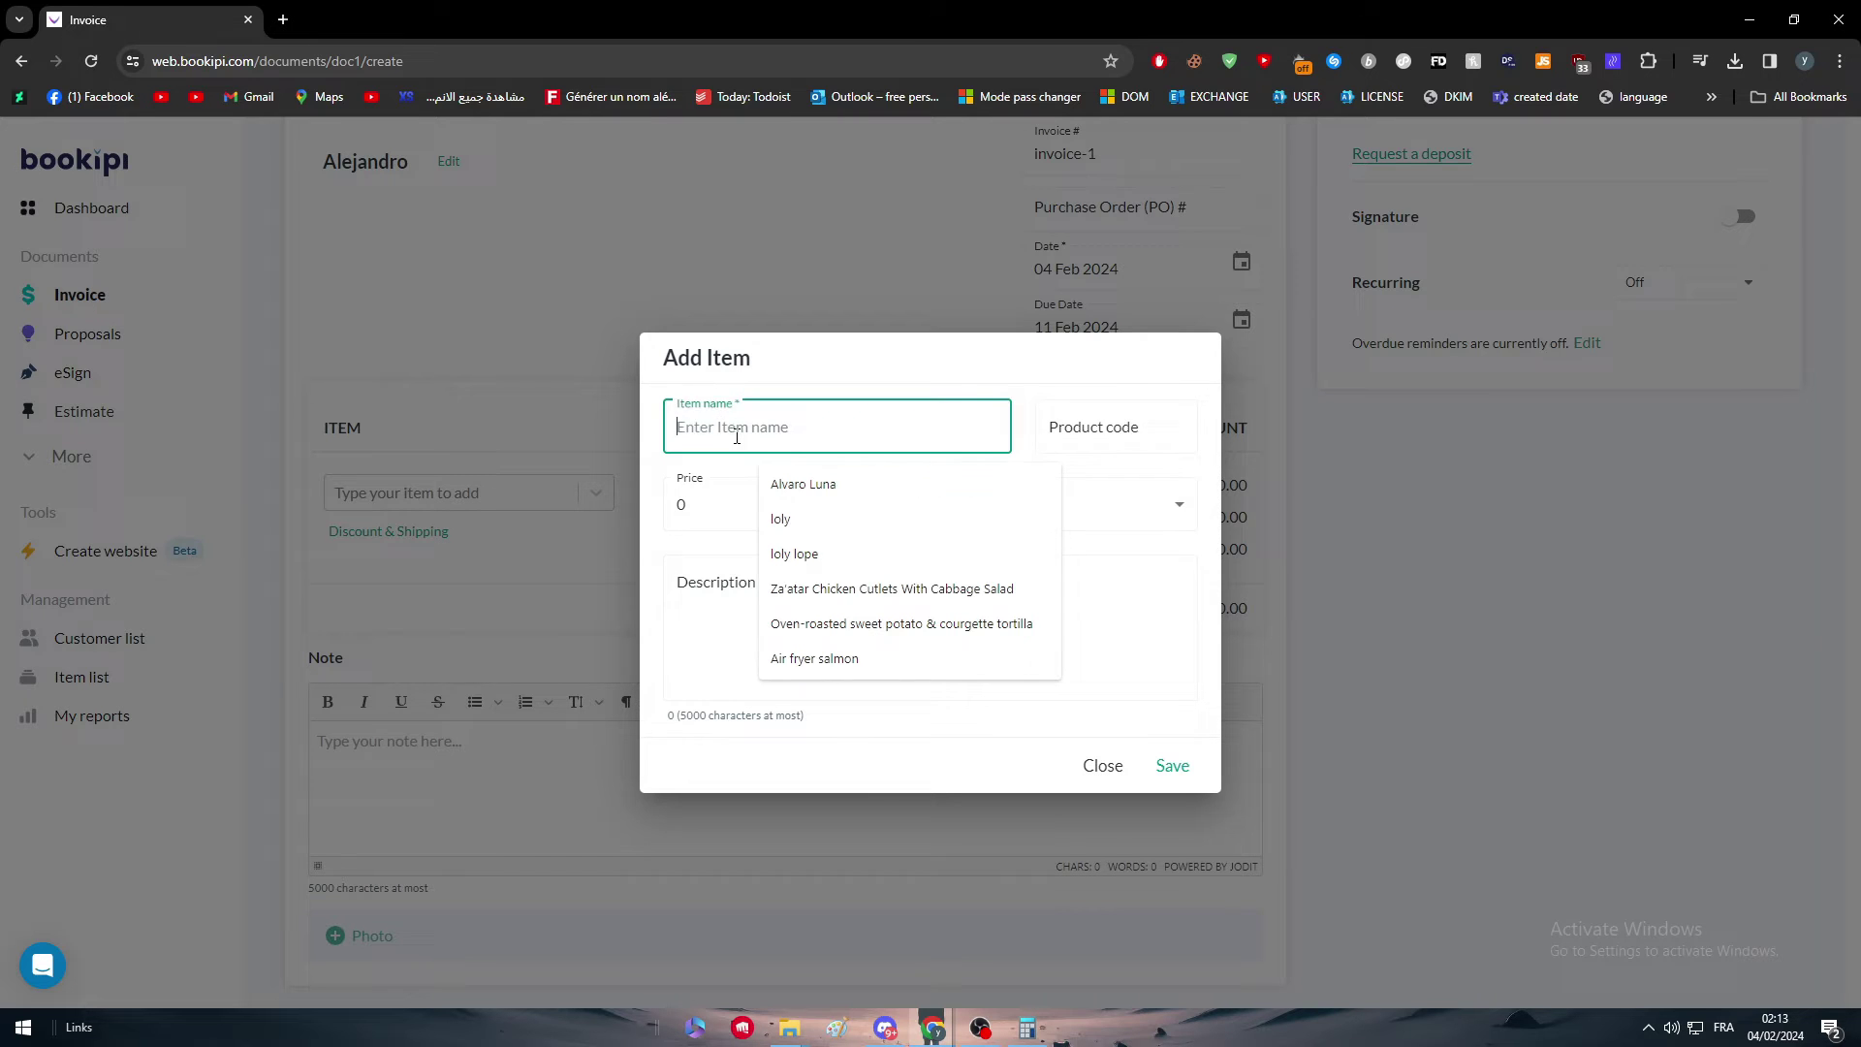
{"action": "type", "text": "Cho"}
{"action": "left_click", "coordinate": [848, 487]}
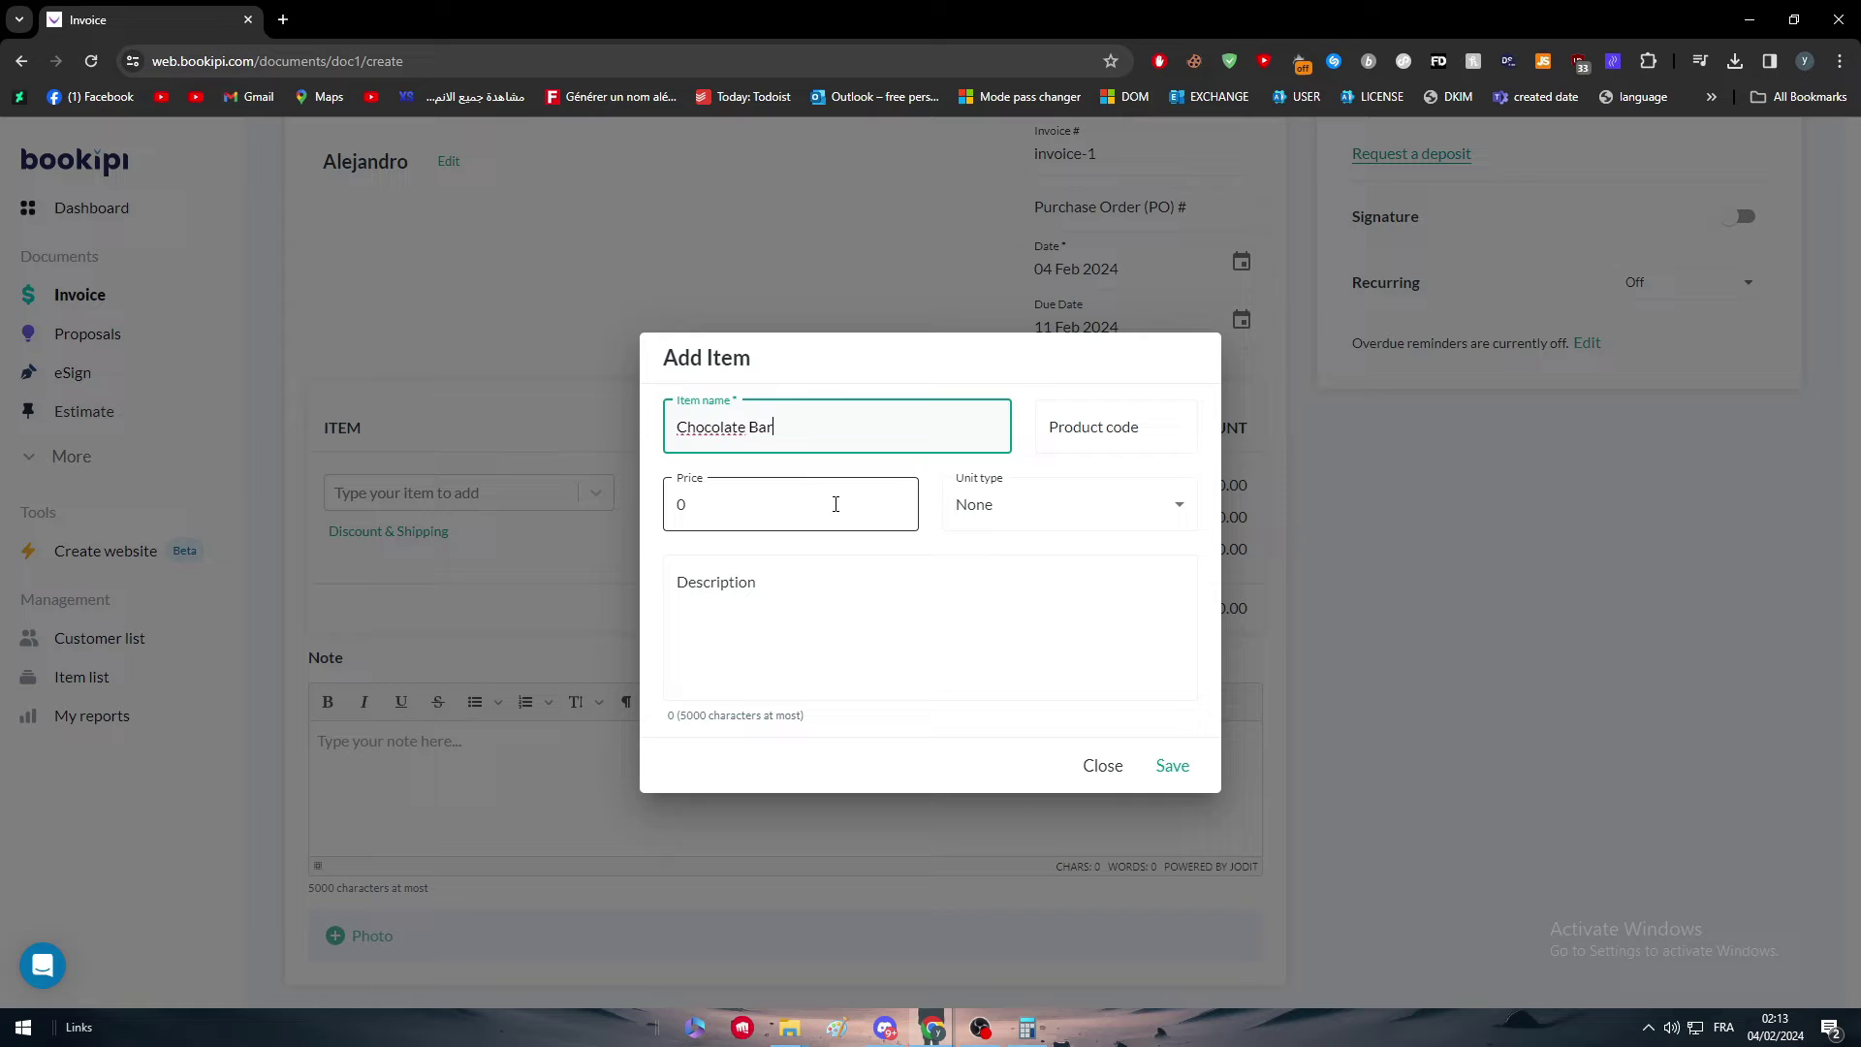
{"action": "left_click", "coordinate": [832, 510]}
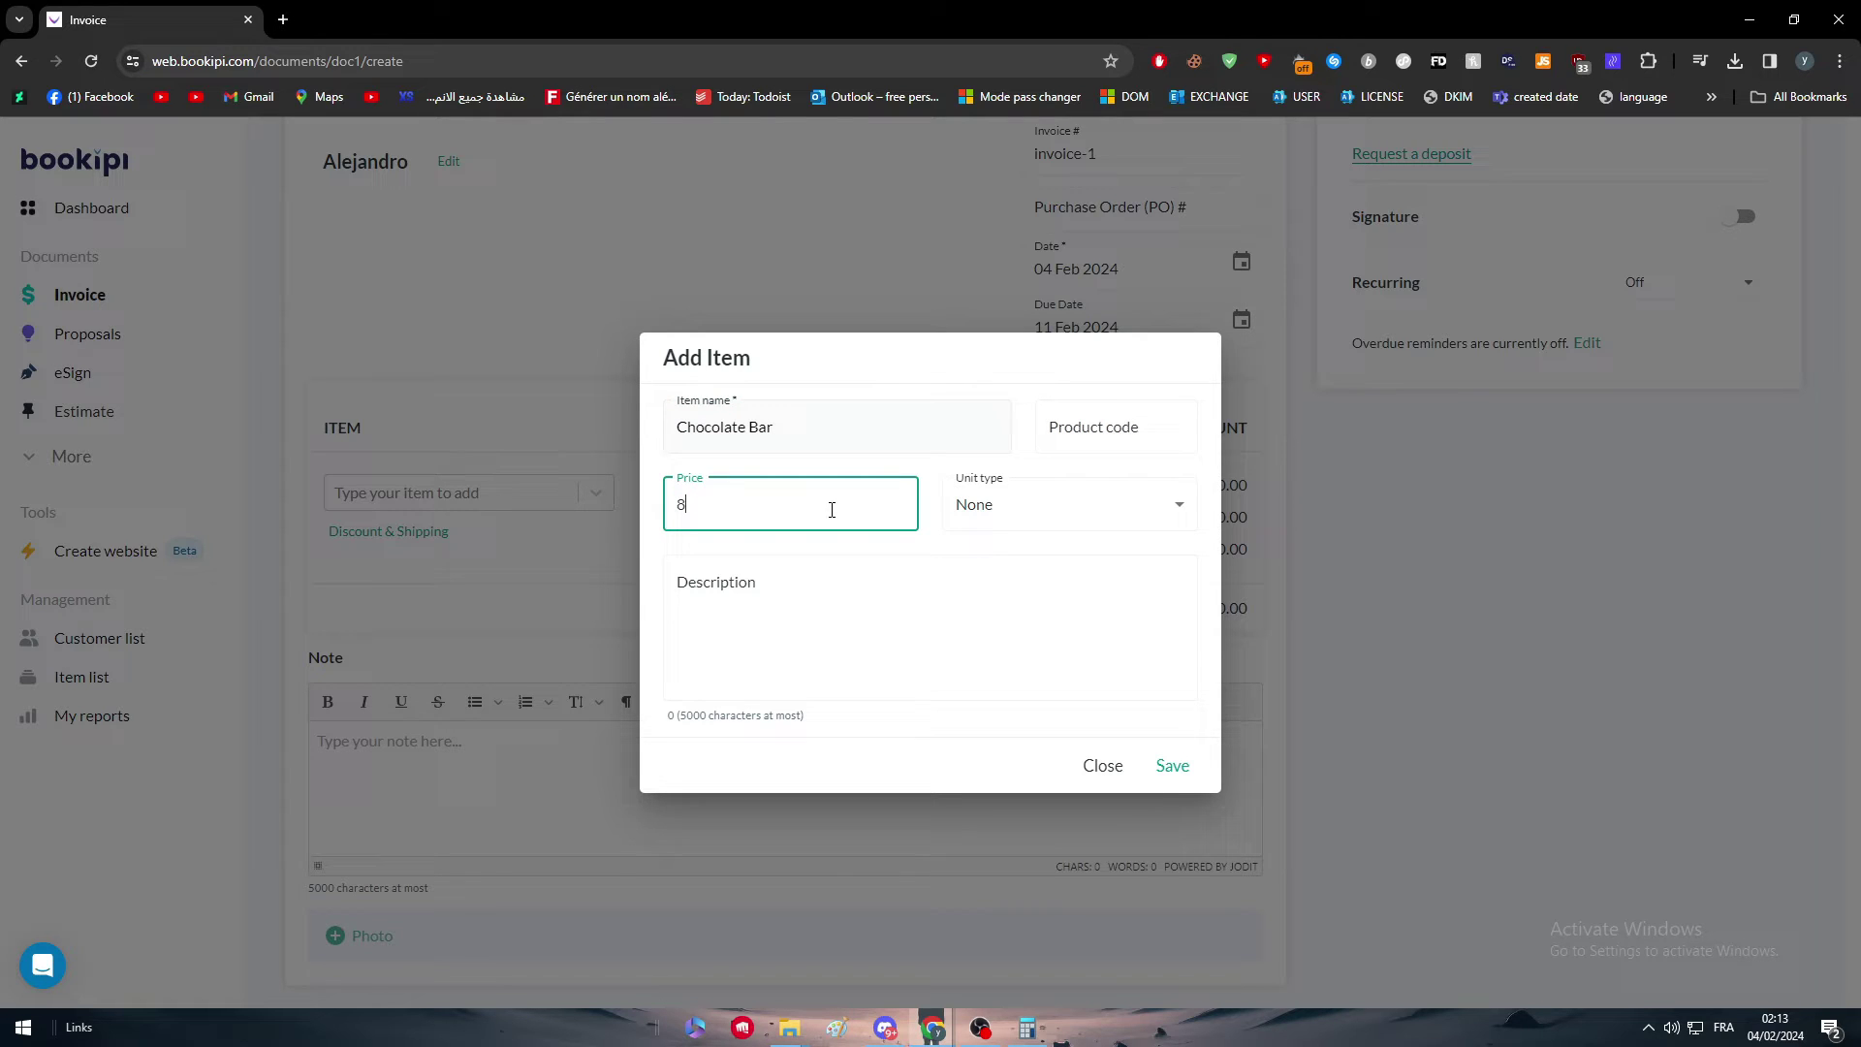
{"action": "left_click", "coordinate": [1034, 502]}
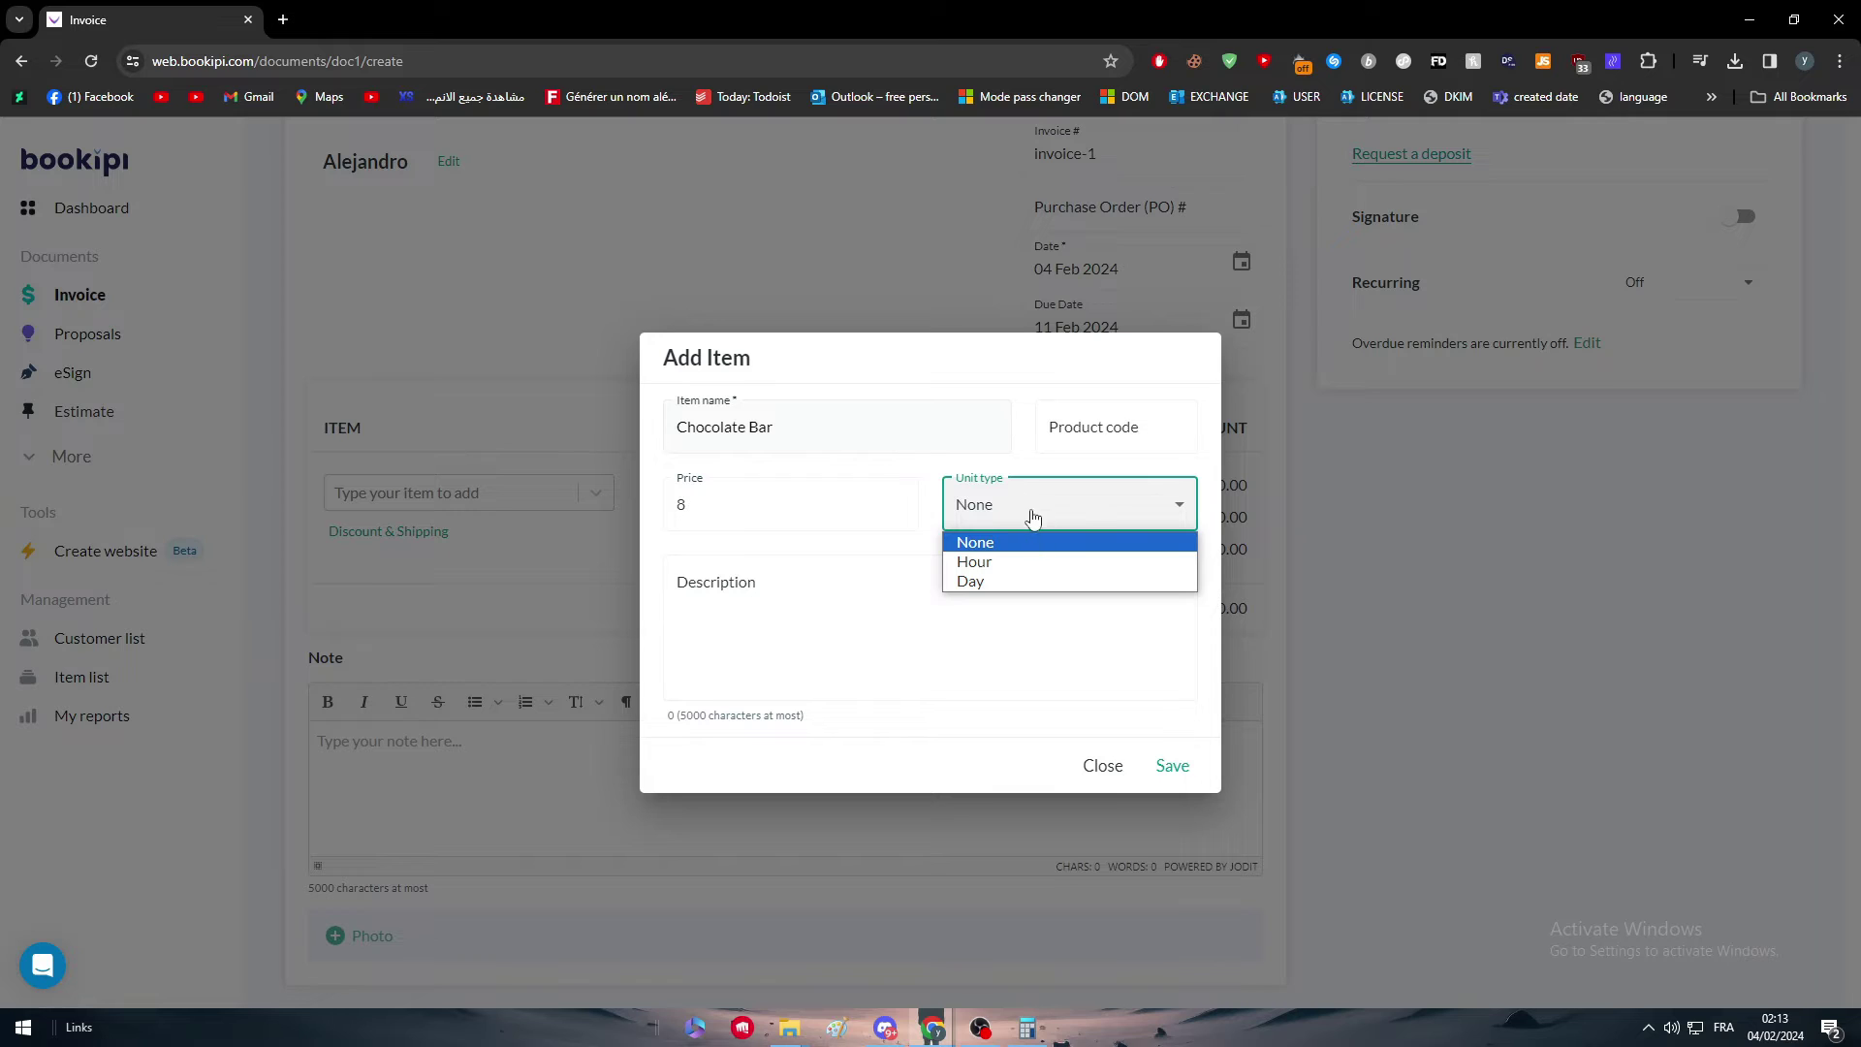
{"action": "left_click", "coordinate": [1033, 516]}
{"action": "left_click", "coordinate": [1180, 765]}
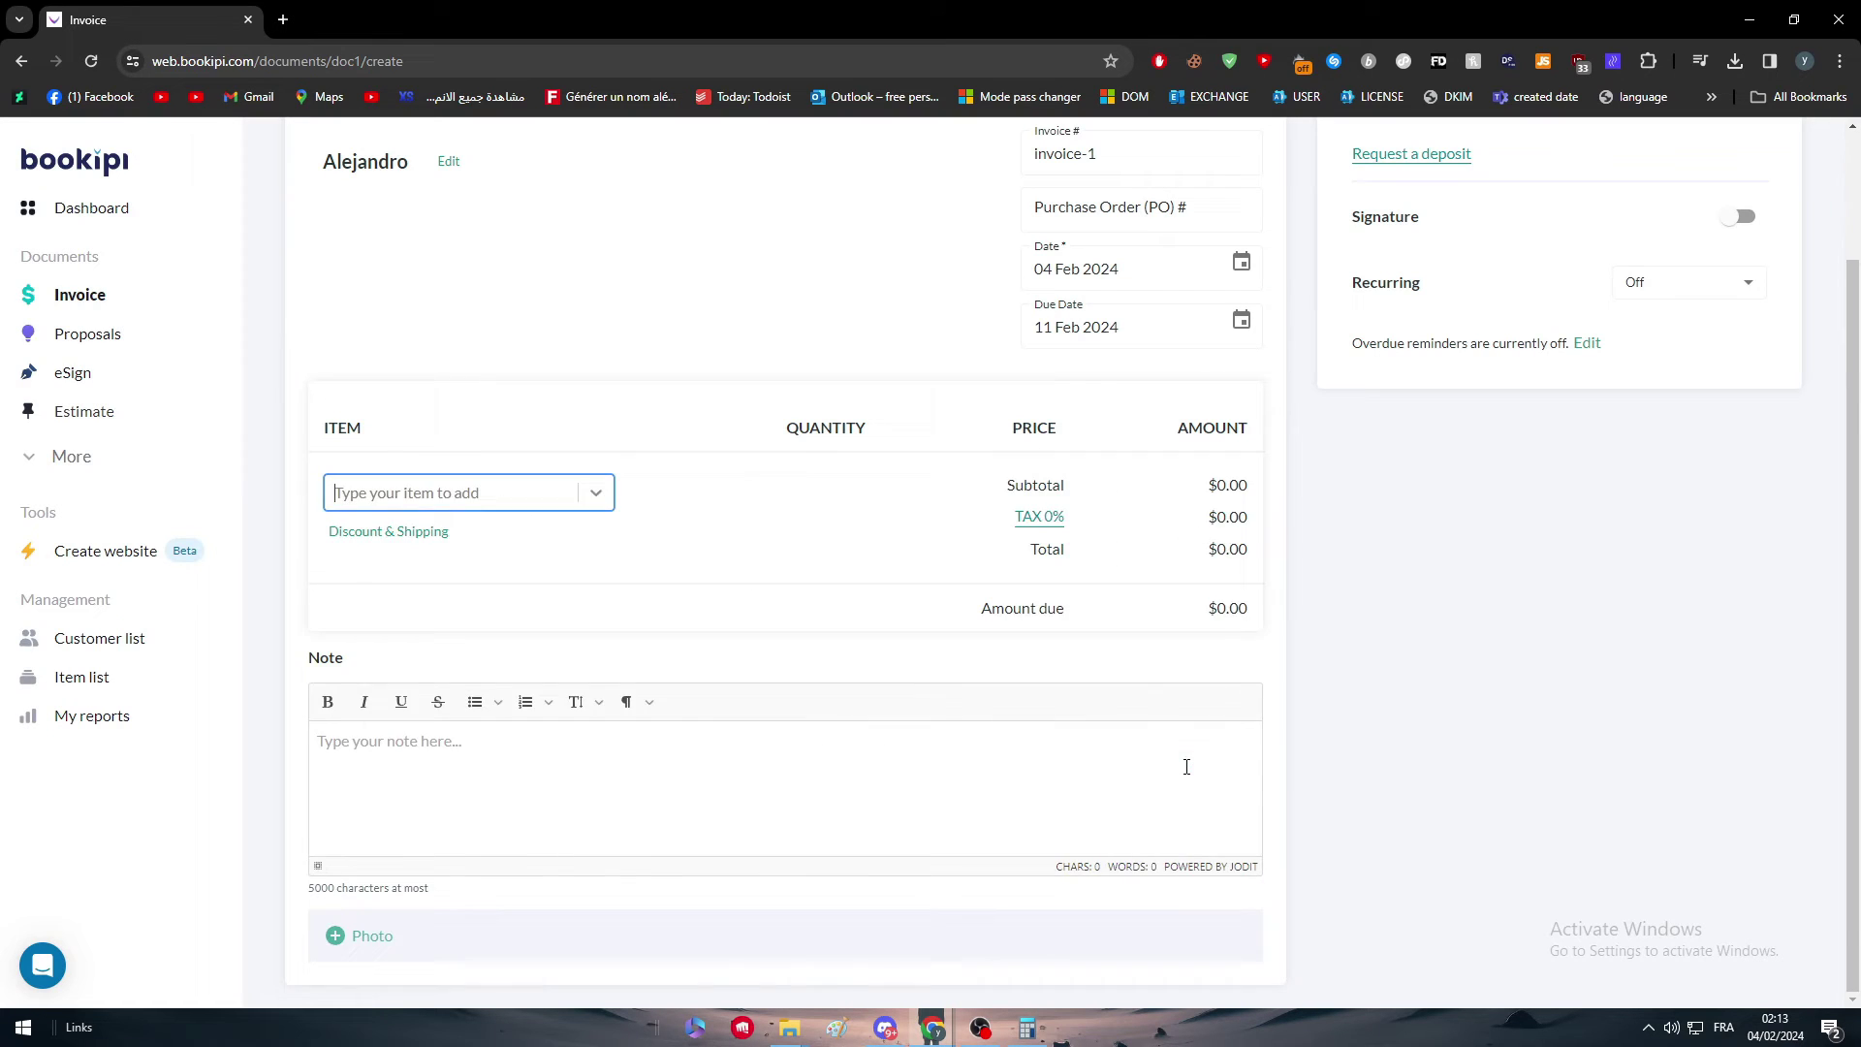
Step: Set the Chocolate Bar quantity to 2000, making the amount $16,000.00
{"action": "left_click_drag", "start_coordinate": [341, 498], "coordinate": [515, 498]}
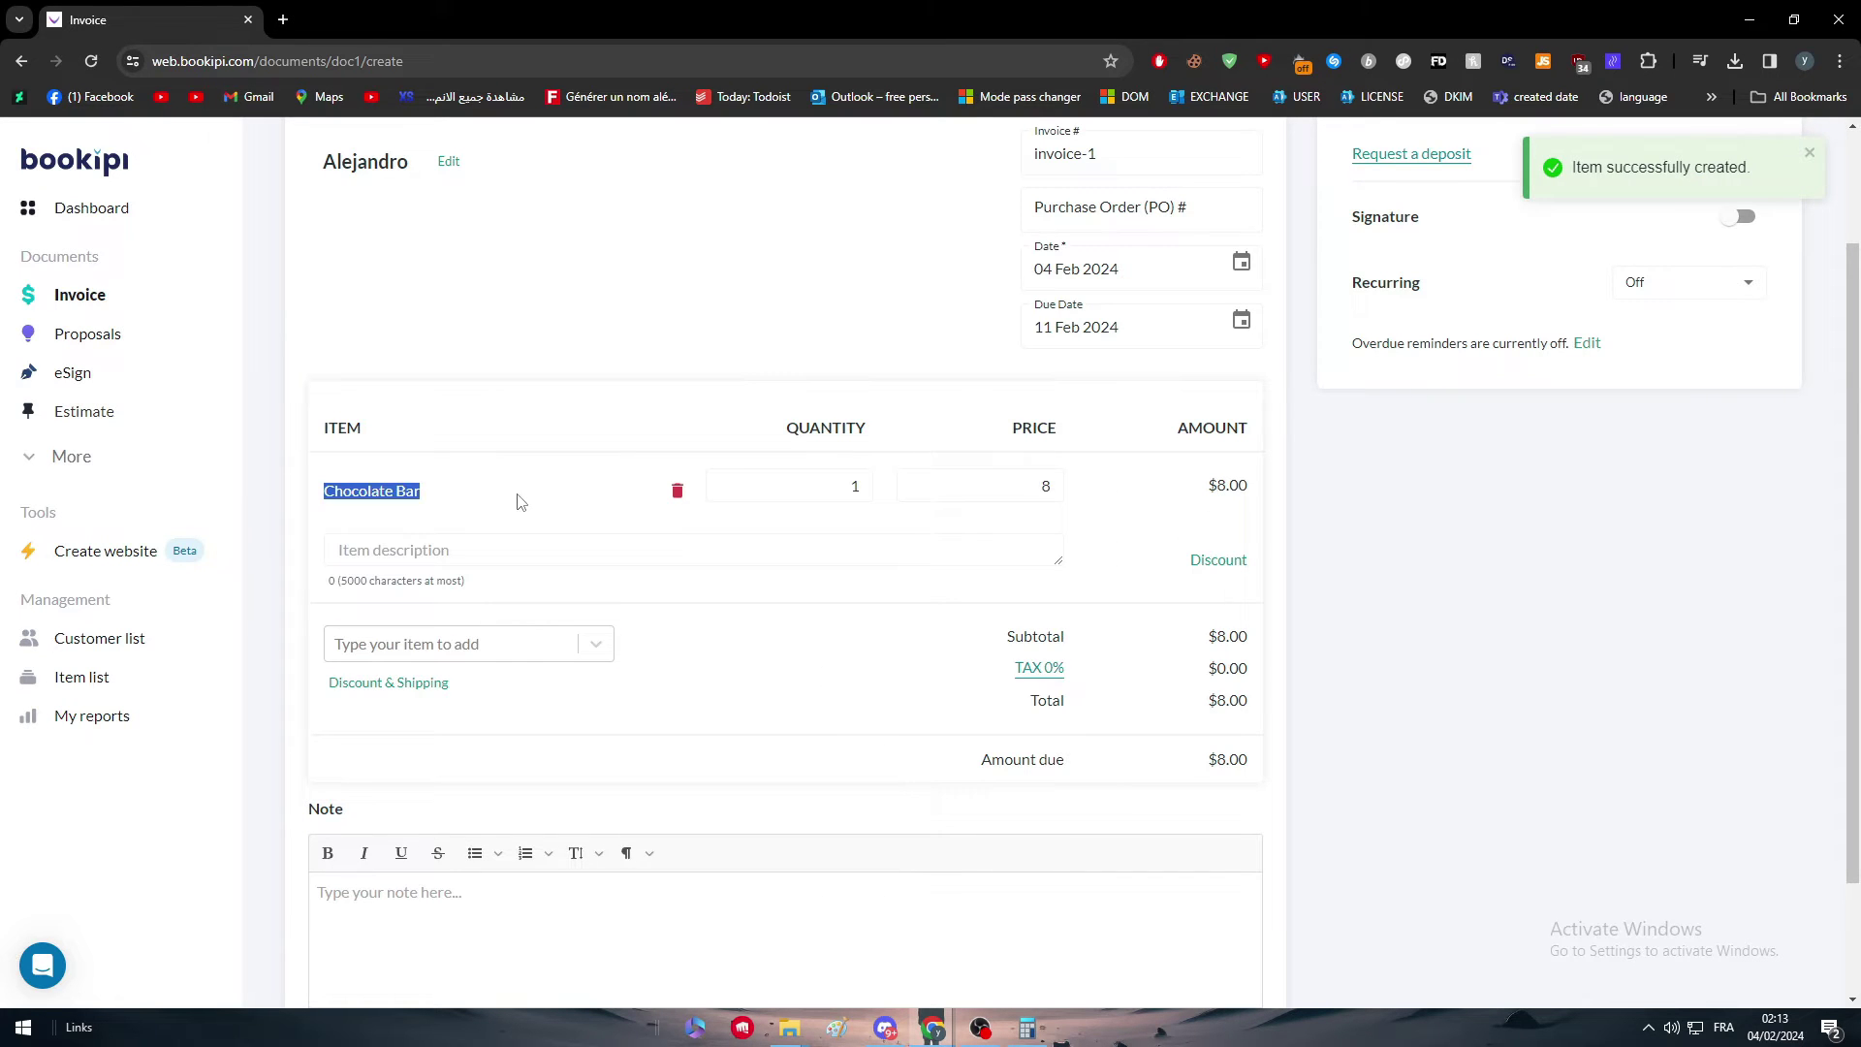
{"action": "left_click", "coordinate": [913, 465]}
{"action": "scroll", "coordinate": [1054, 621], "scroll_direction": "up", "scroll_amount": 2}
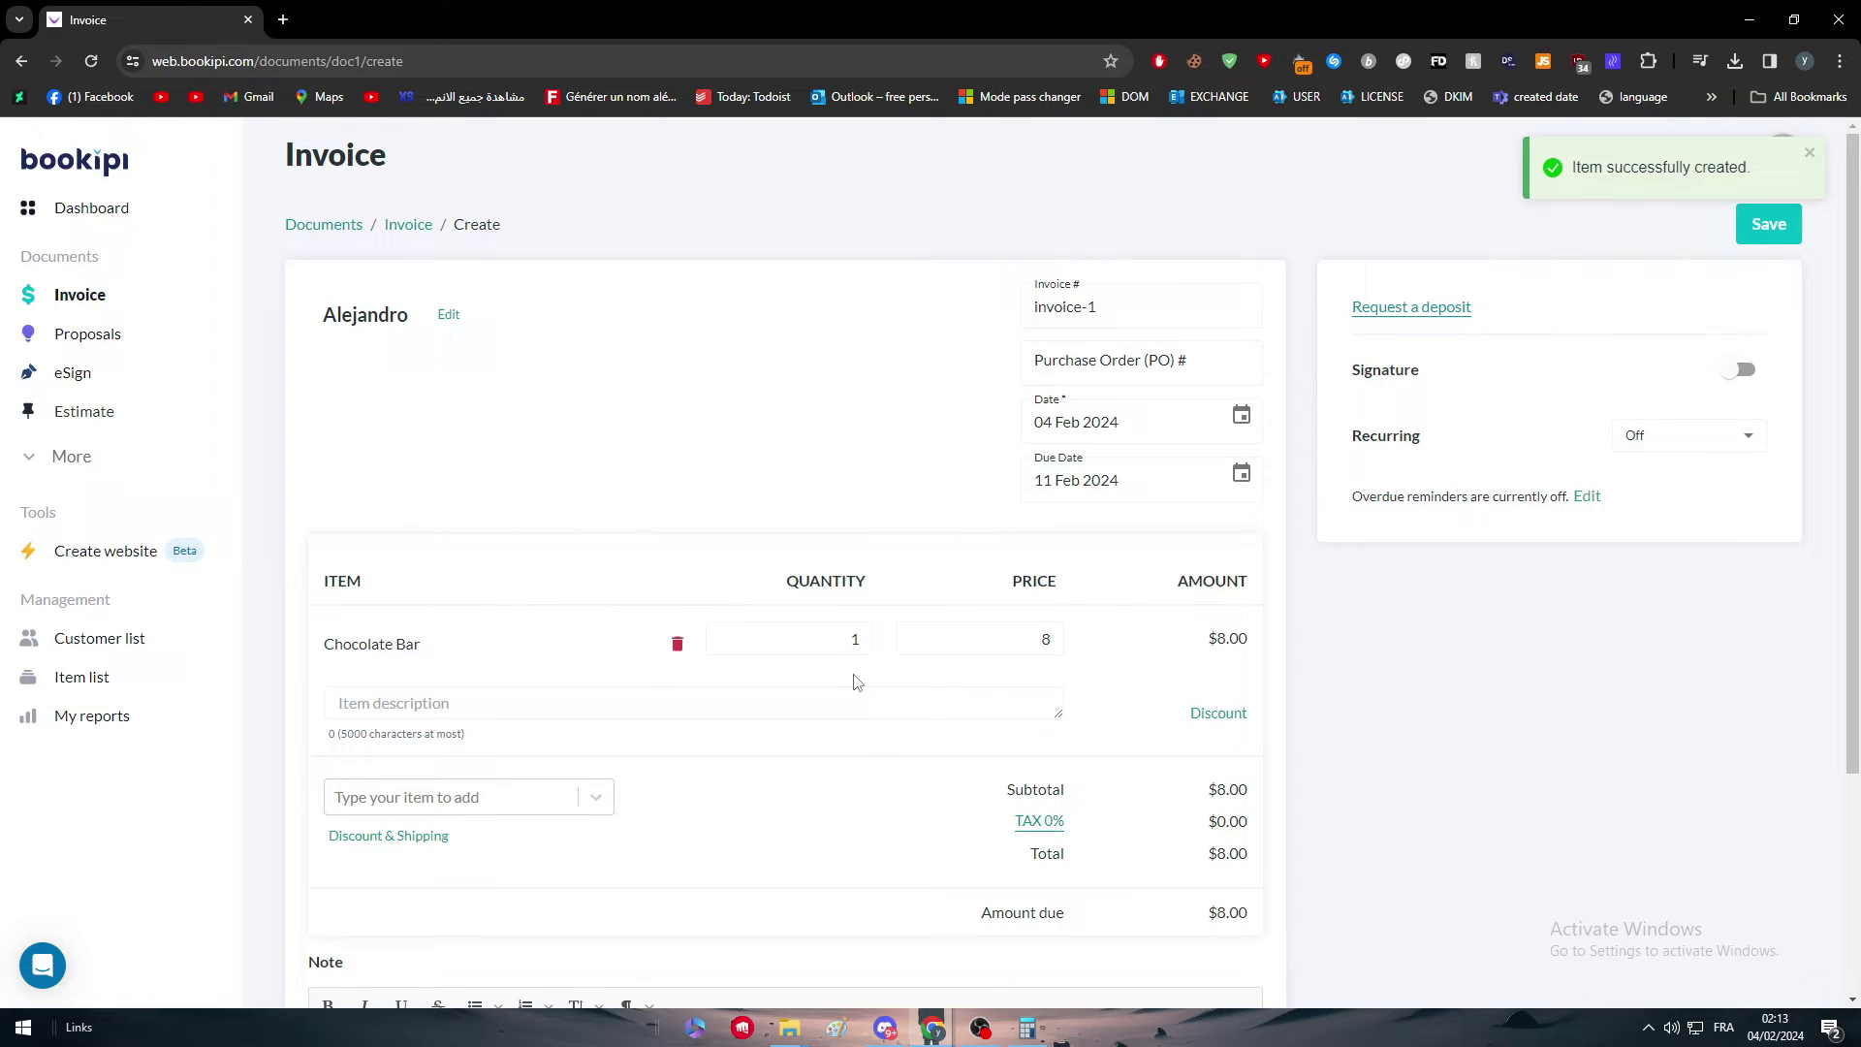
{"action": "left_click", "coordinate": [840, 632]}
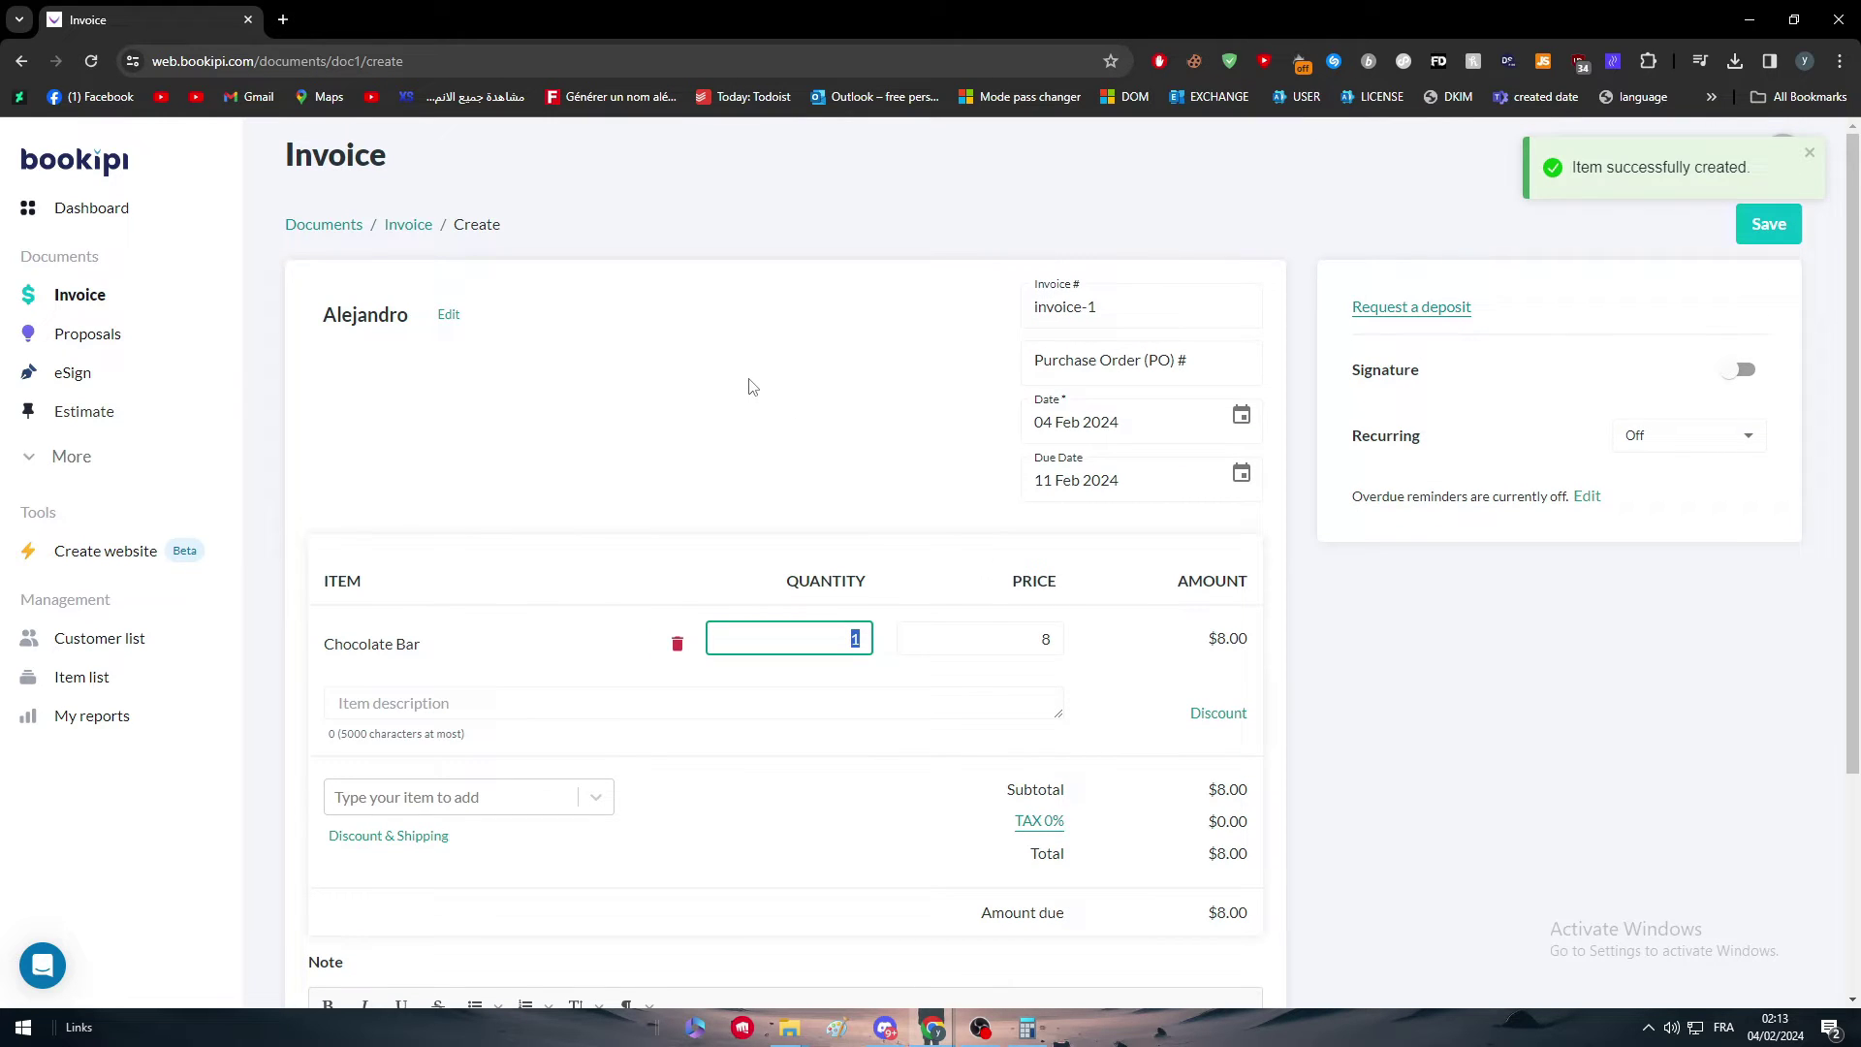
{"action": "type", "text": "2000"}
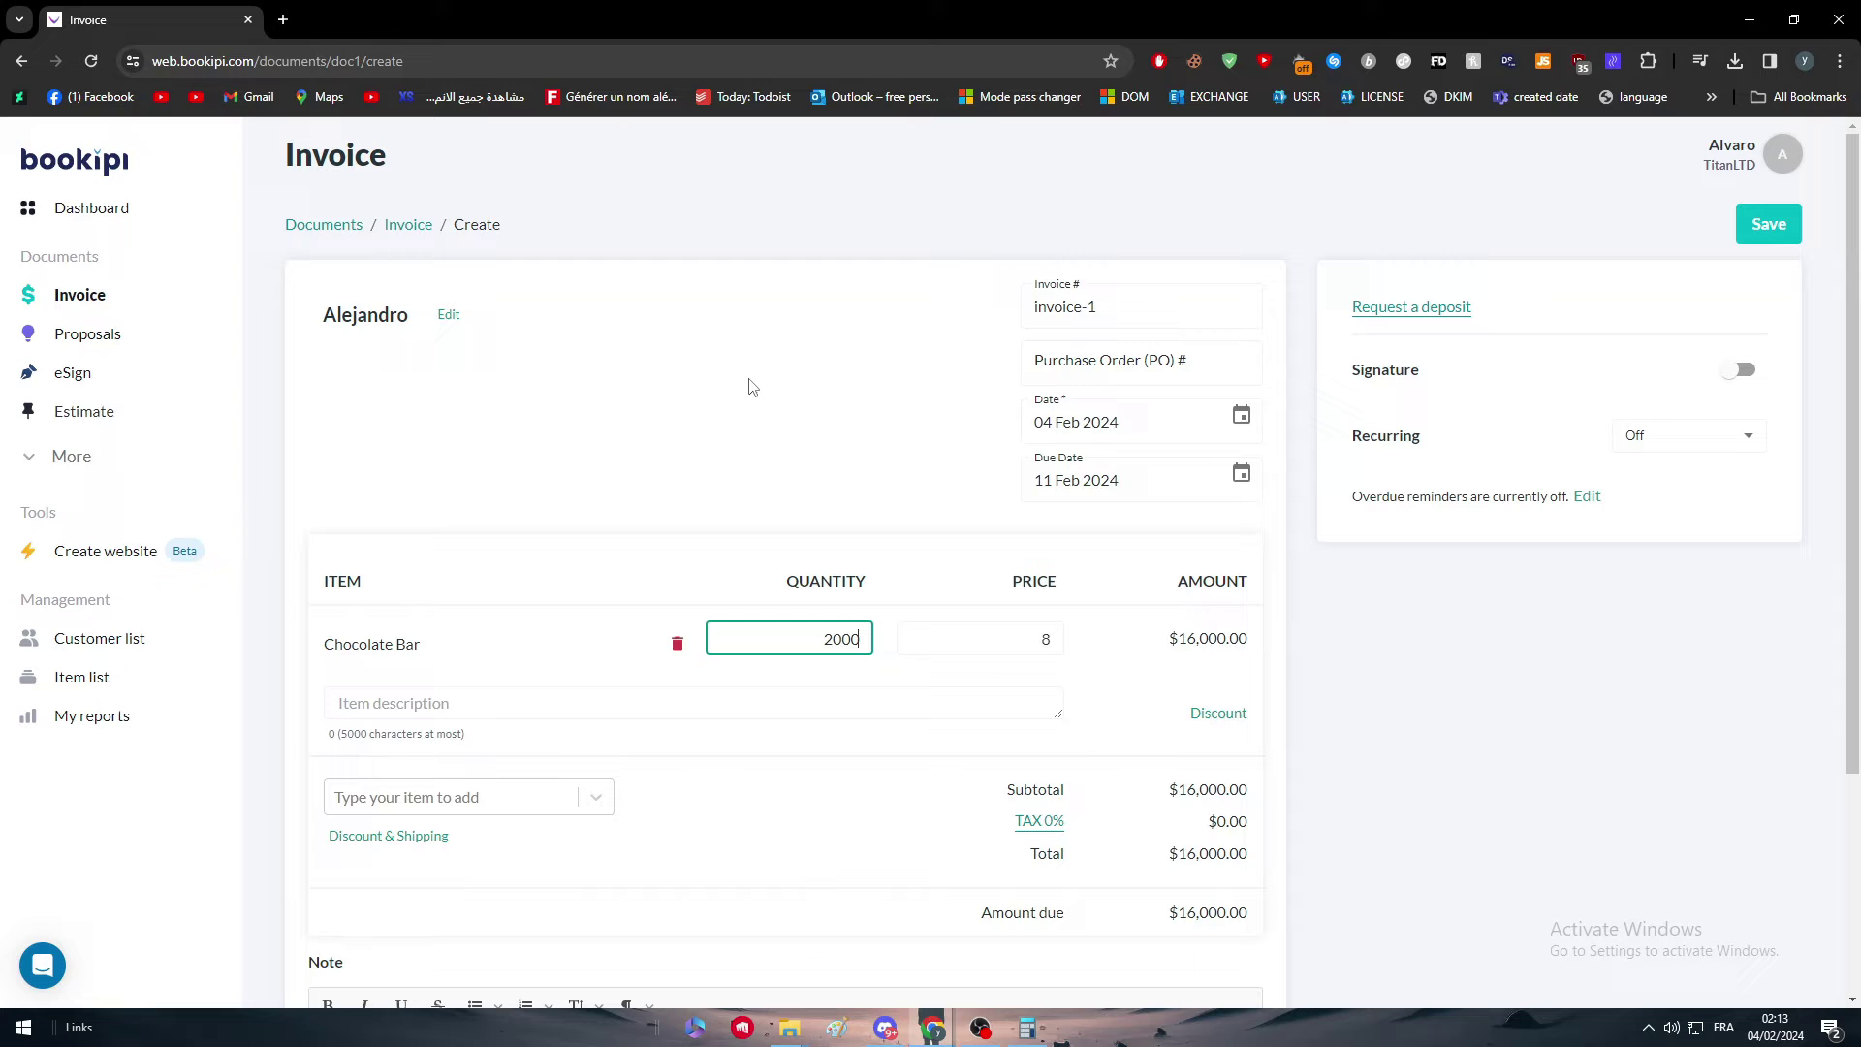
{"action": "left_click", "coordinate": [751, 385]}
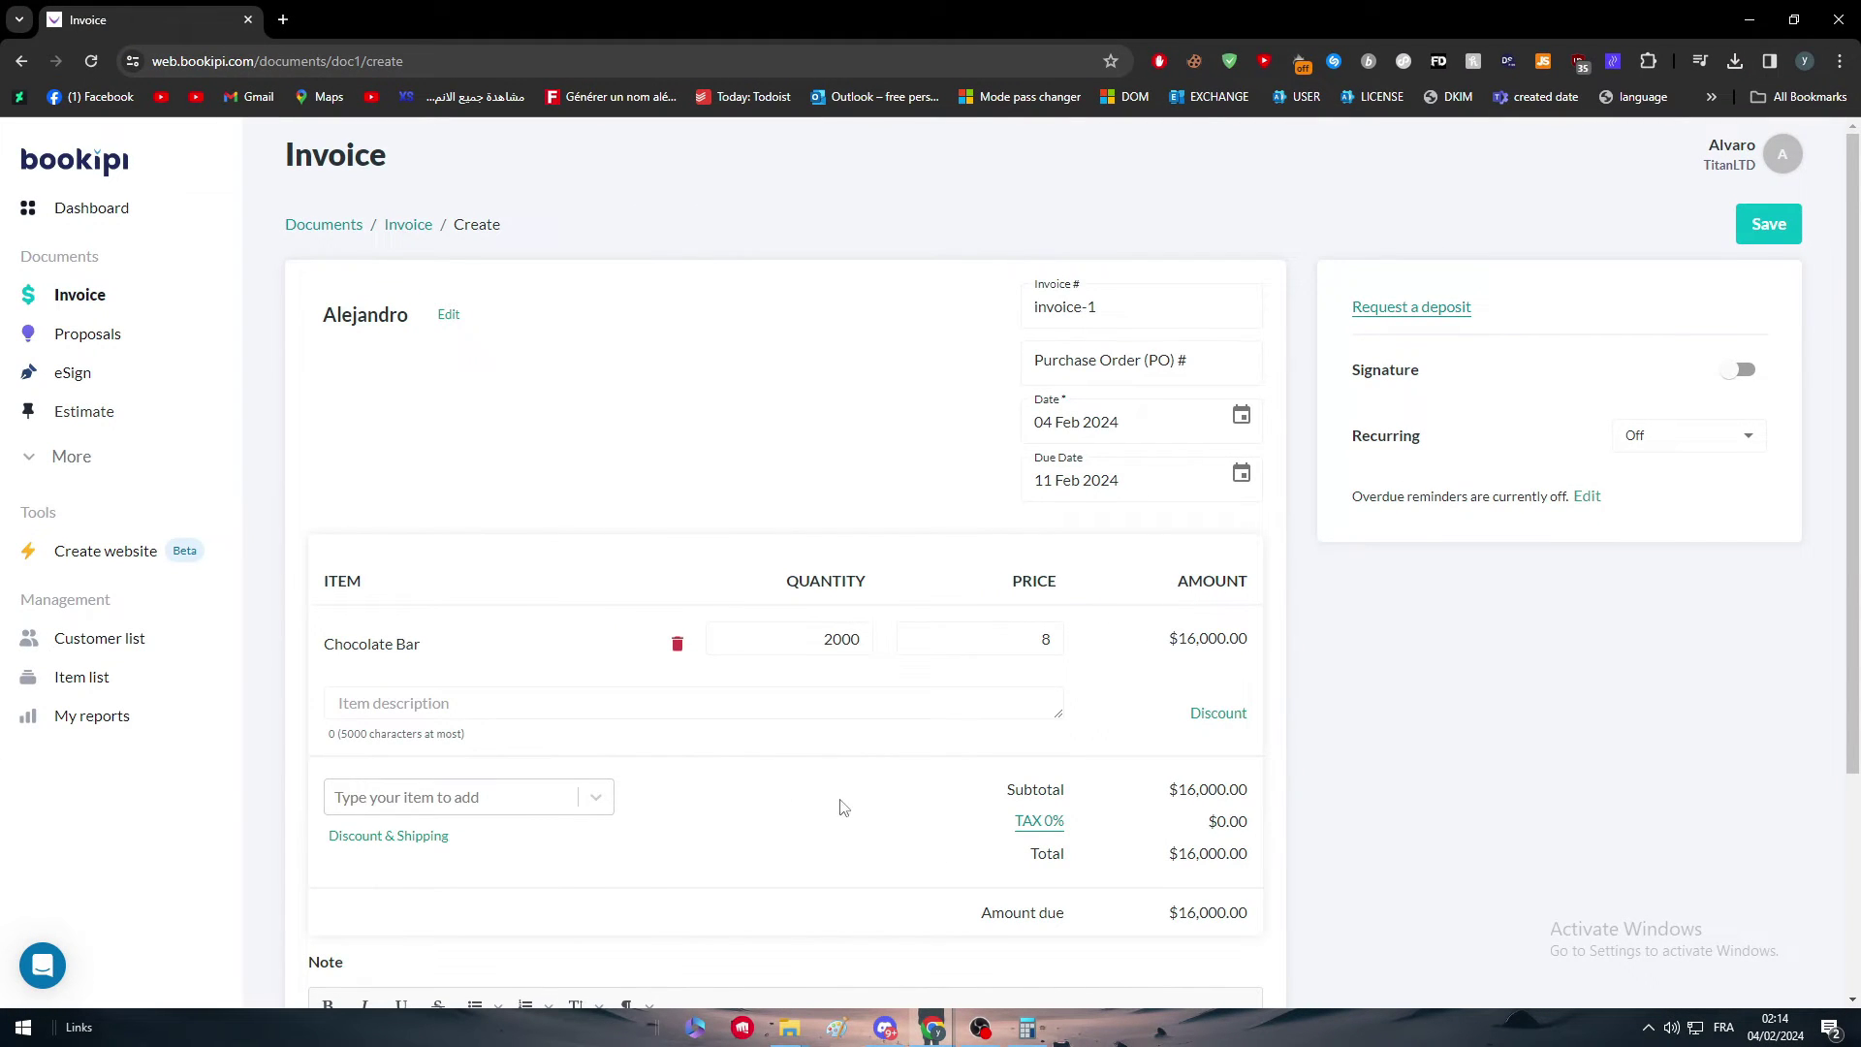
{"action": "scroll", "coordinate": [349, 746], "scroll_direction": "down", "scroll_amount": 1}
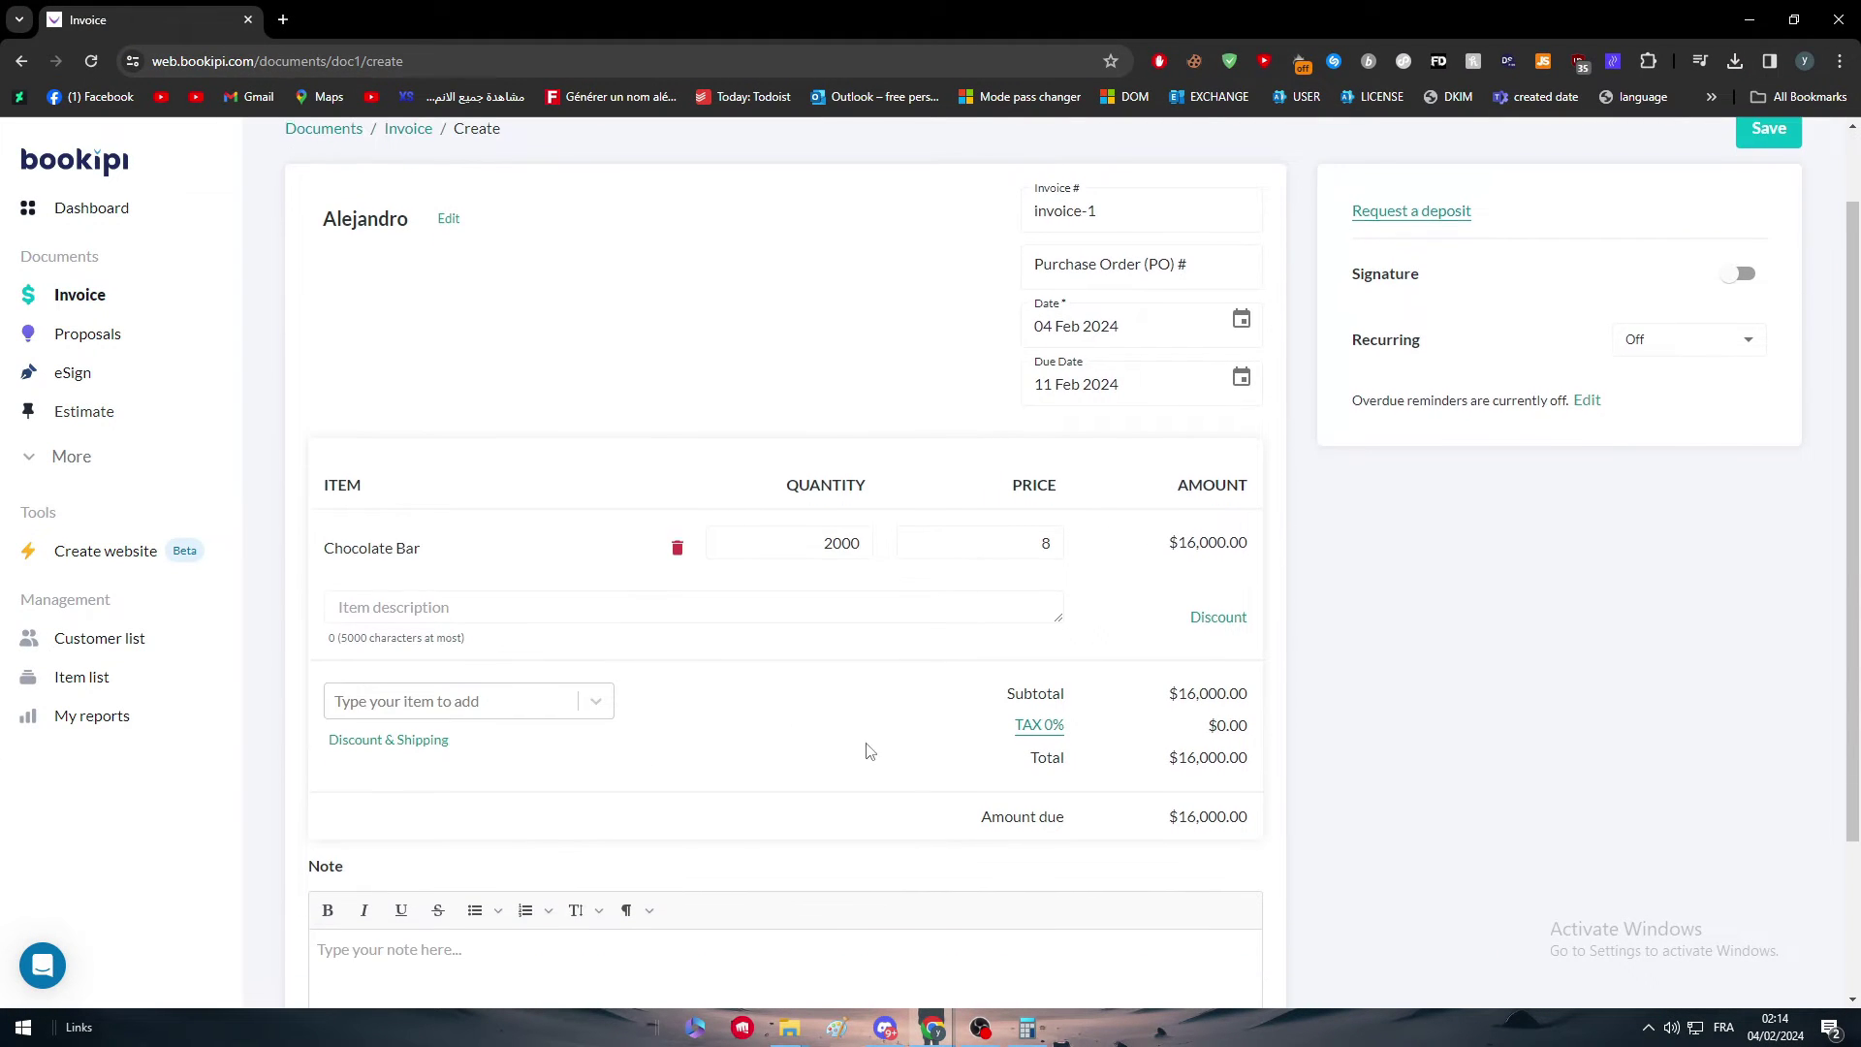
Step: Rename the tax code to Governement Tax with a 20% rate and save it
{"action": "left_click", "coordinate": [1040, 725]}
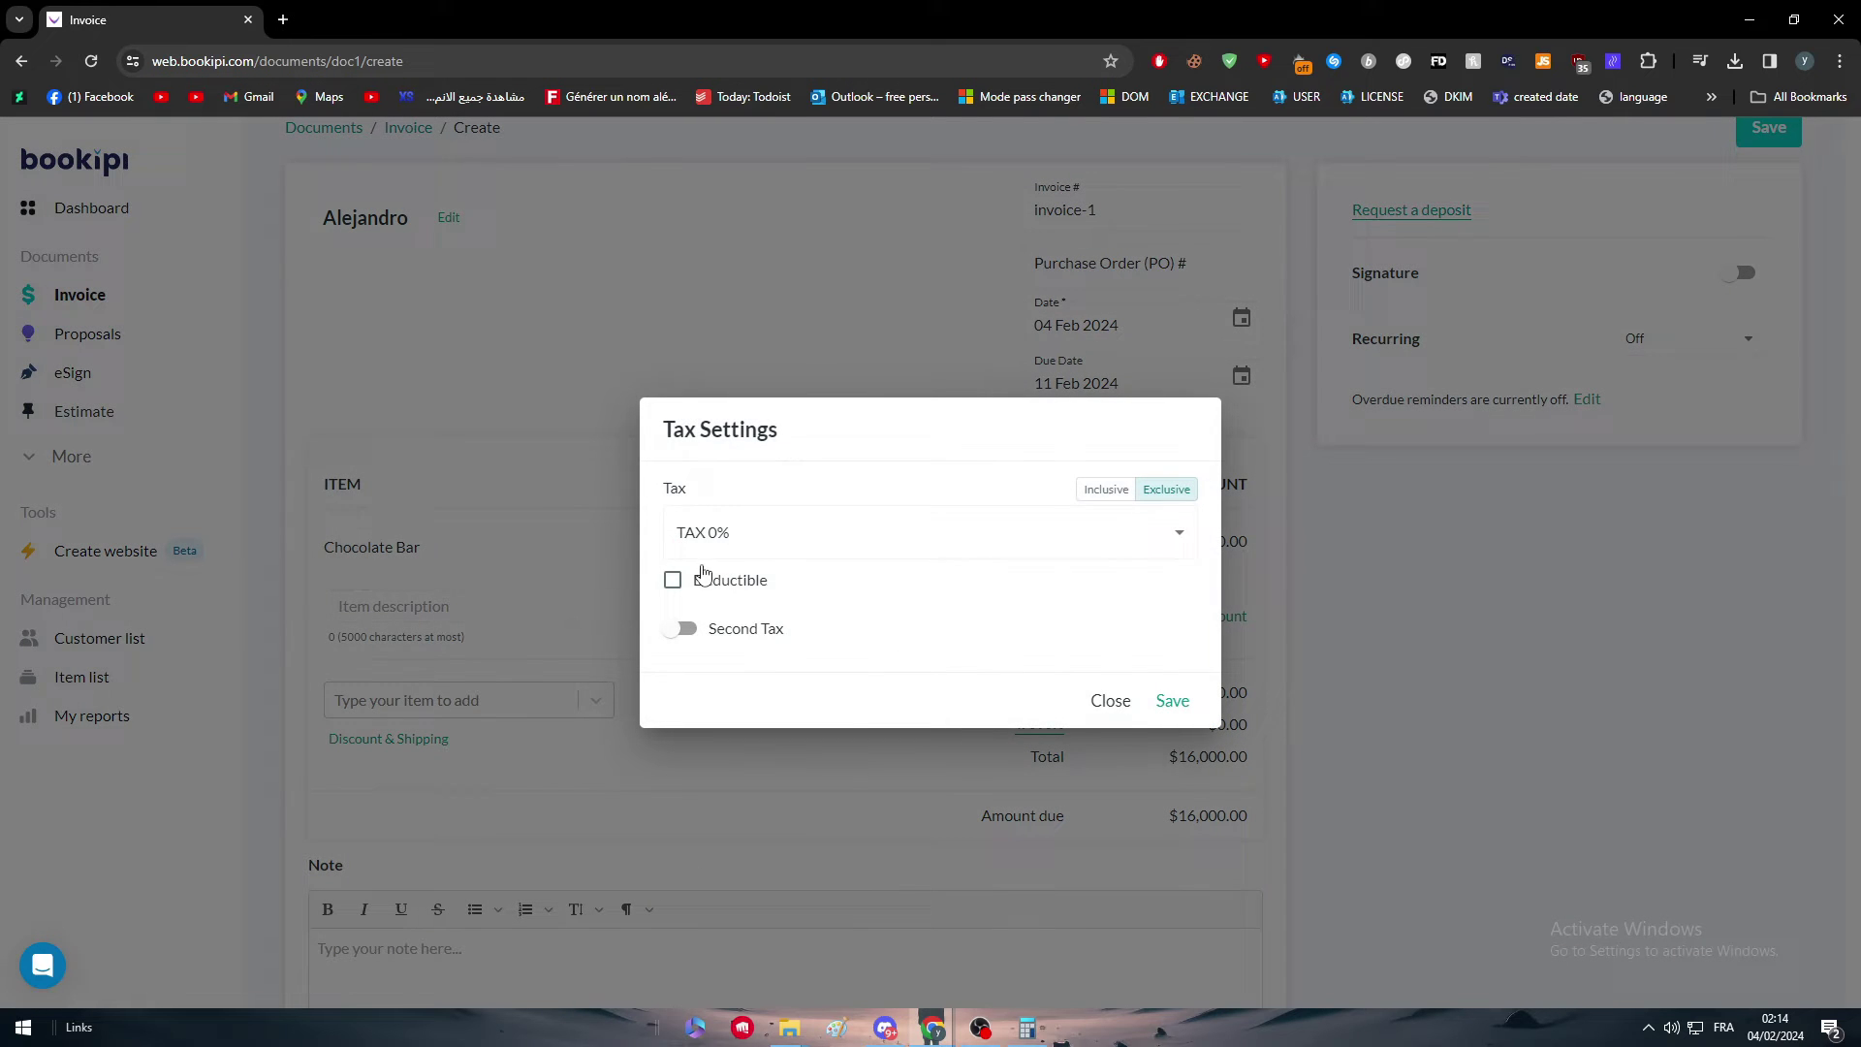
{"action": "left_click", "coordinate": [818, 544]}
{"action": "left_click", "coordinate": [789, 572]}
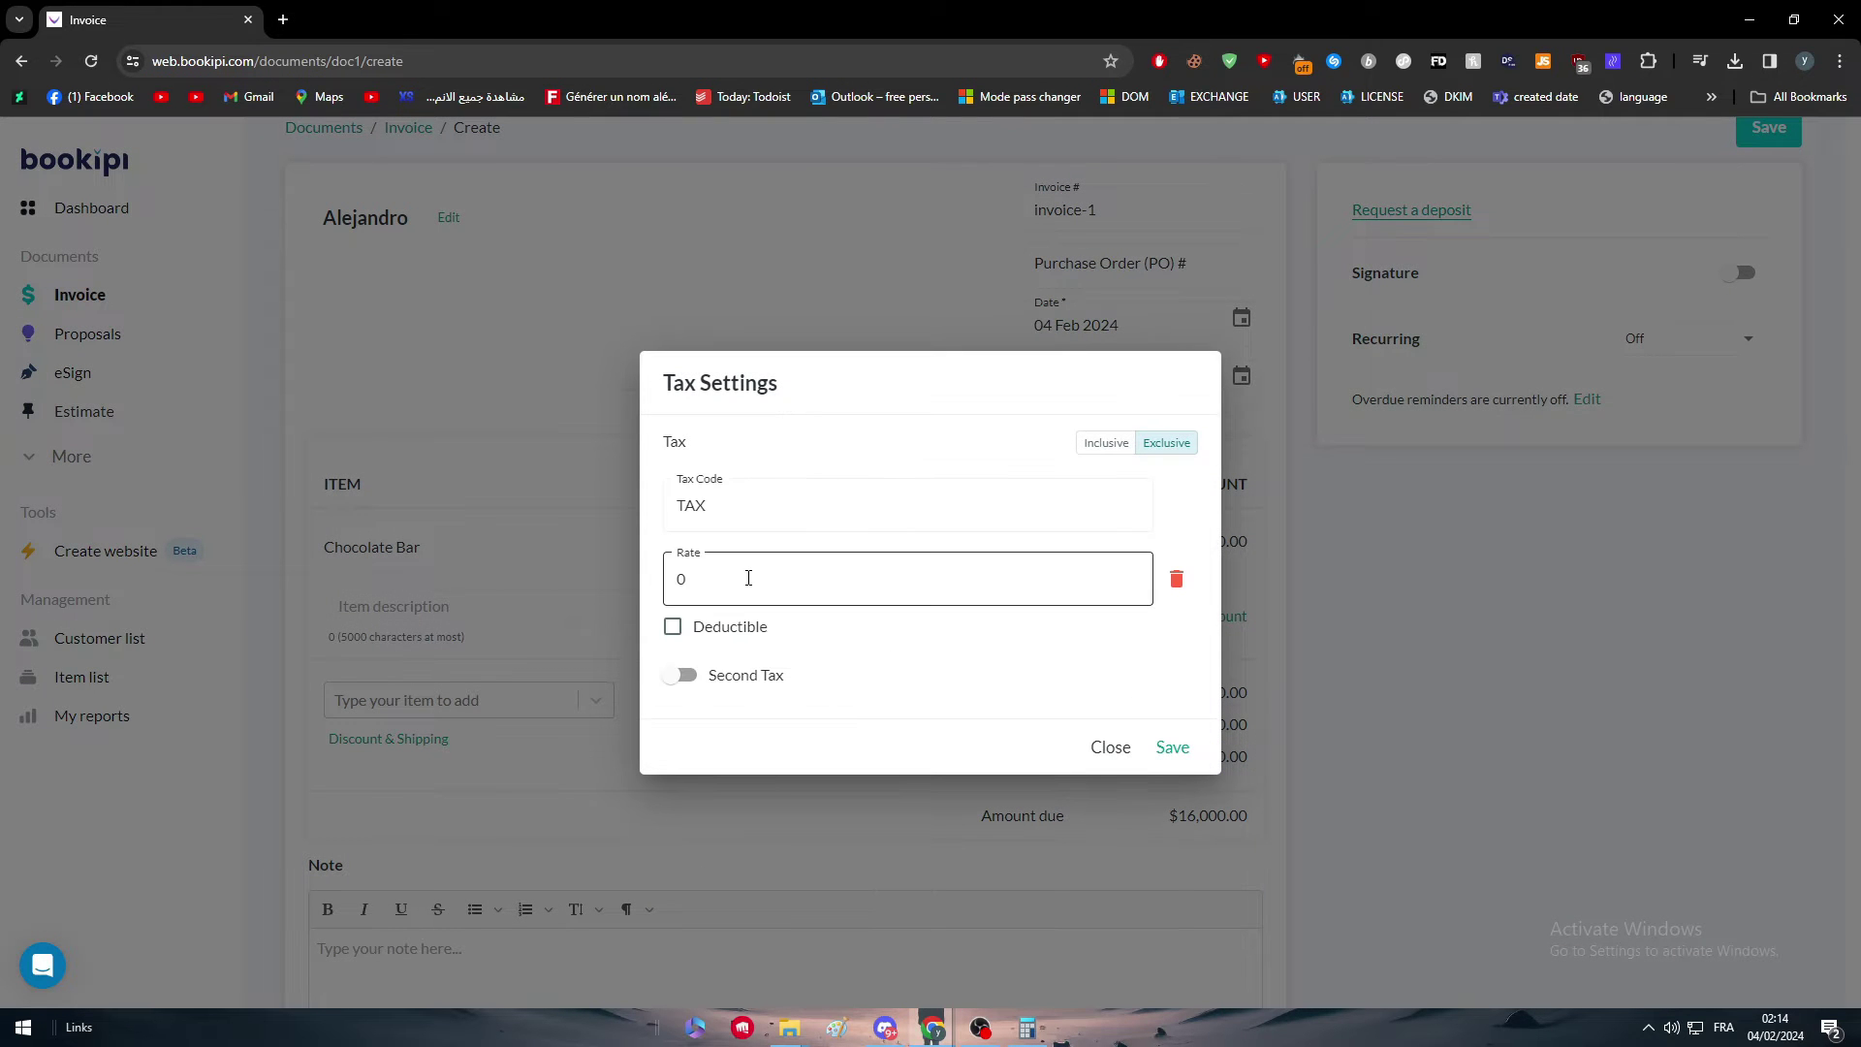
{"action": "left_click", "coordinate": [752, 515]}
{"action": "key", "text": "ctrl+a"}
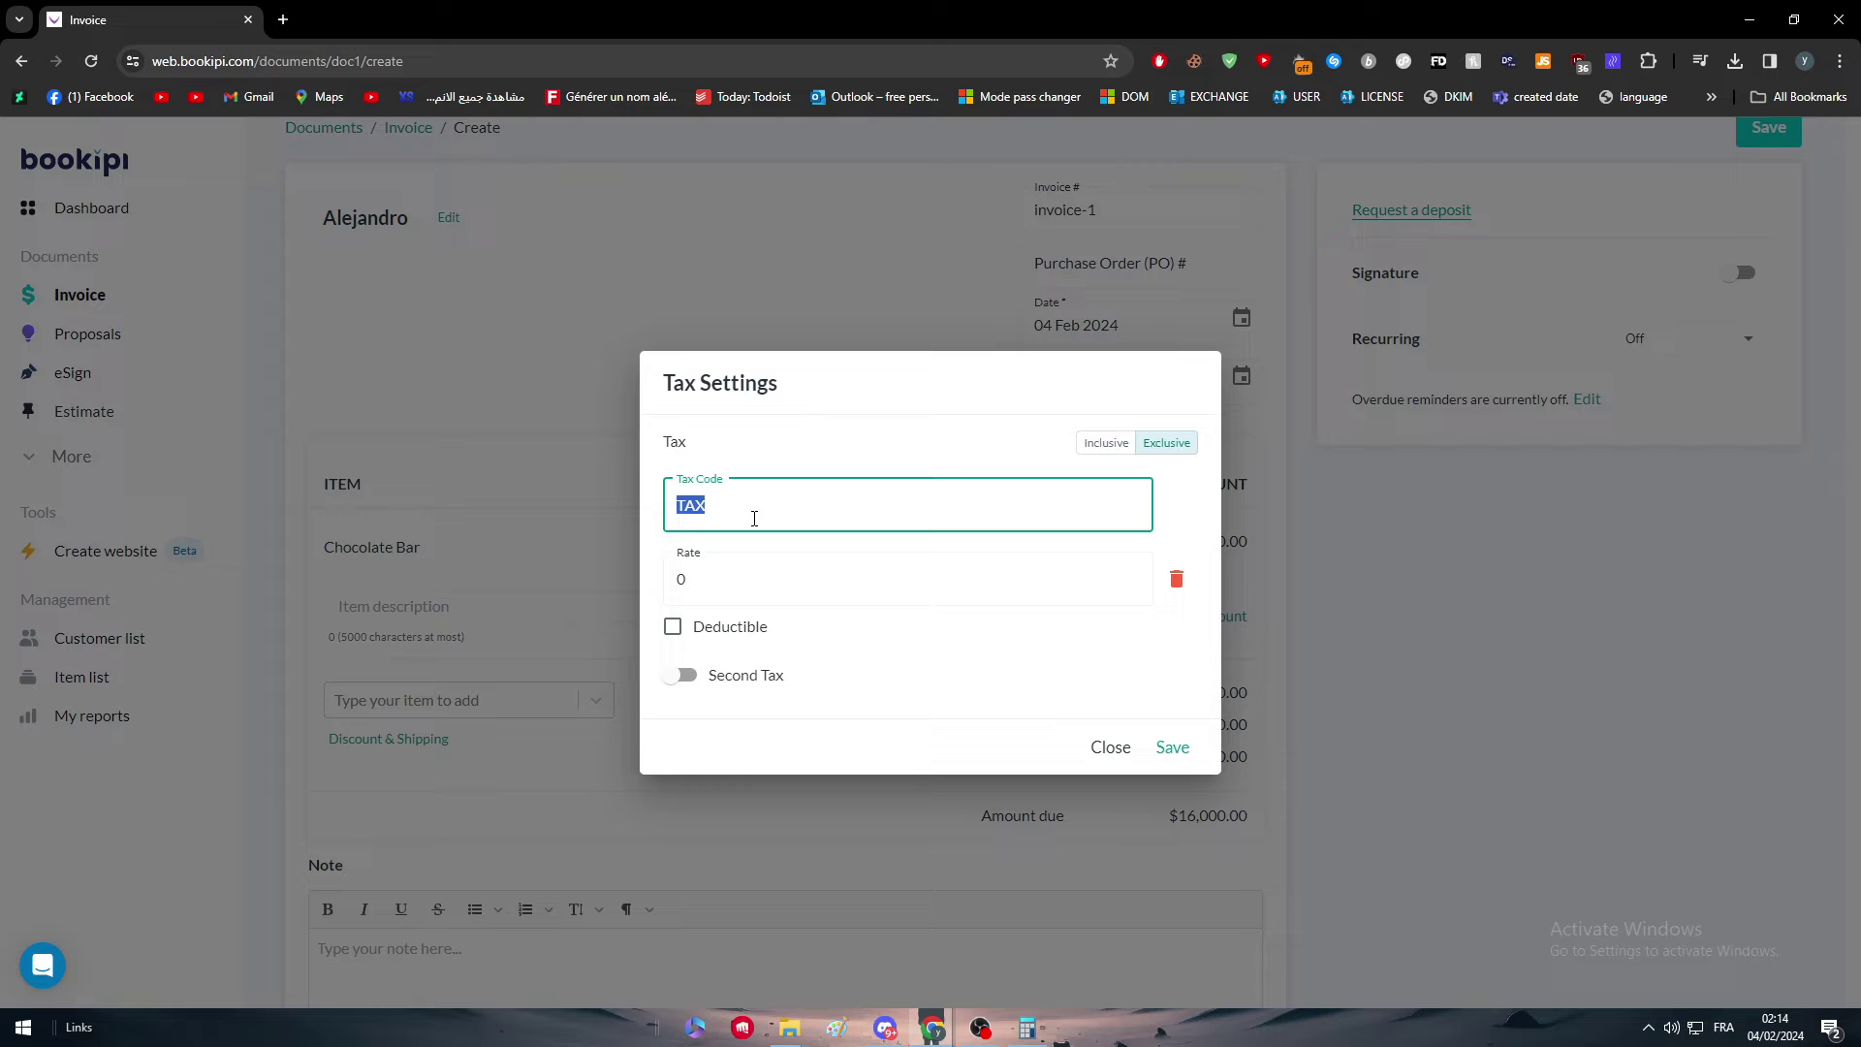
{"action": "type", "text": "gov"}
{"action": "key", "text": "BackSpace"}
{"action": "key", "text": "BackSpace"}
{"action": "key", "text": "BackSpace"}
{"action": "type", "text": "Governement Tax"}
{"action": "left_click", "coordinate": [760, 572]}
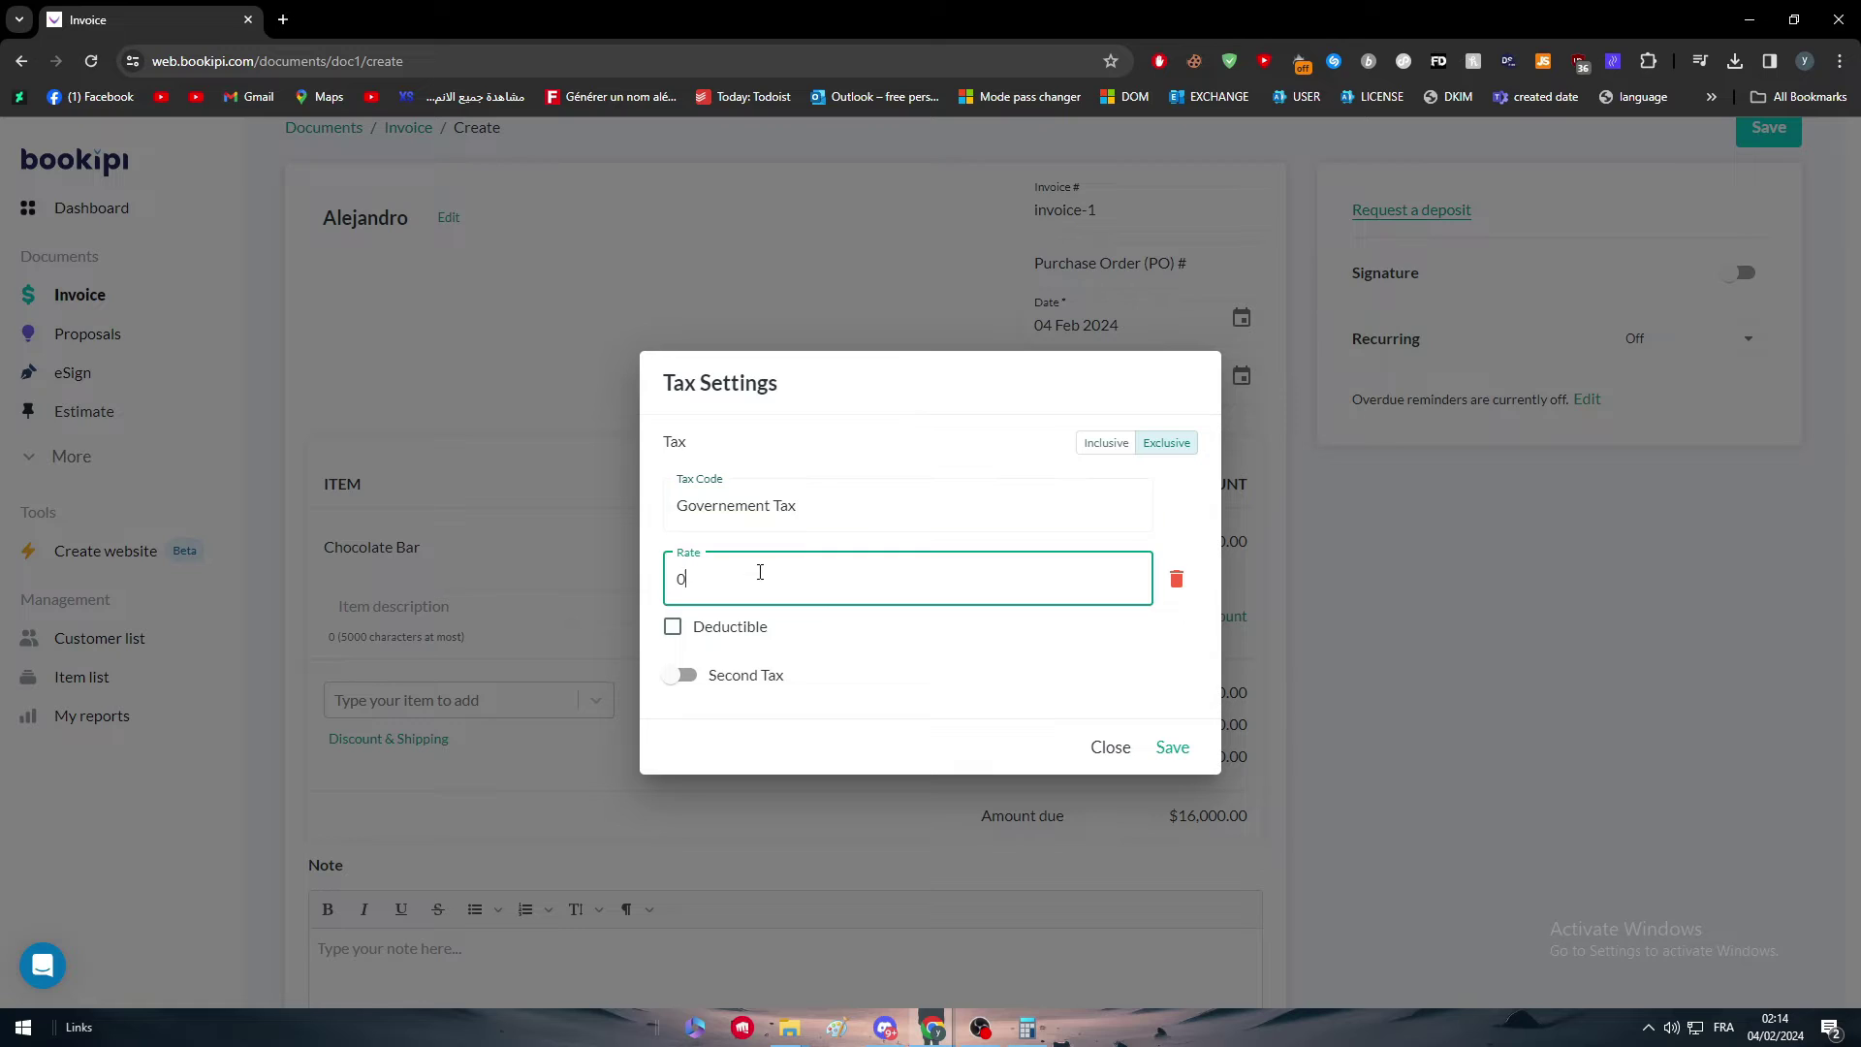
{"action": "key", "text": "BackSpace"}
{"action": "type", "text": "20"}
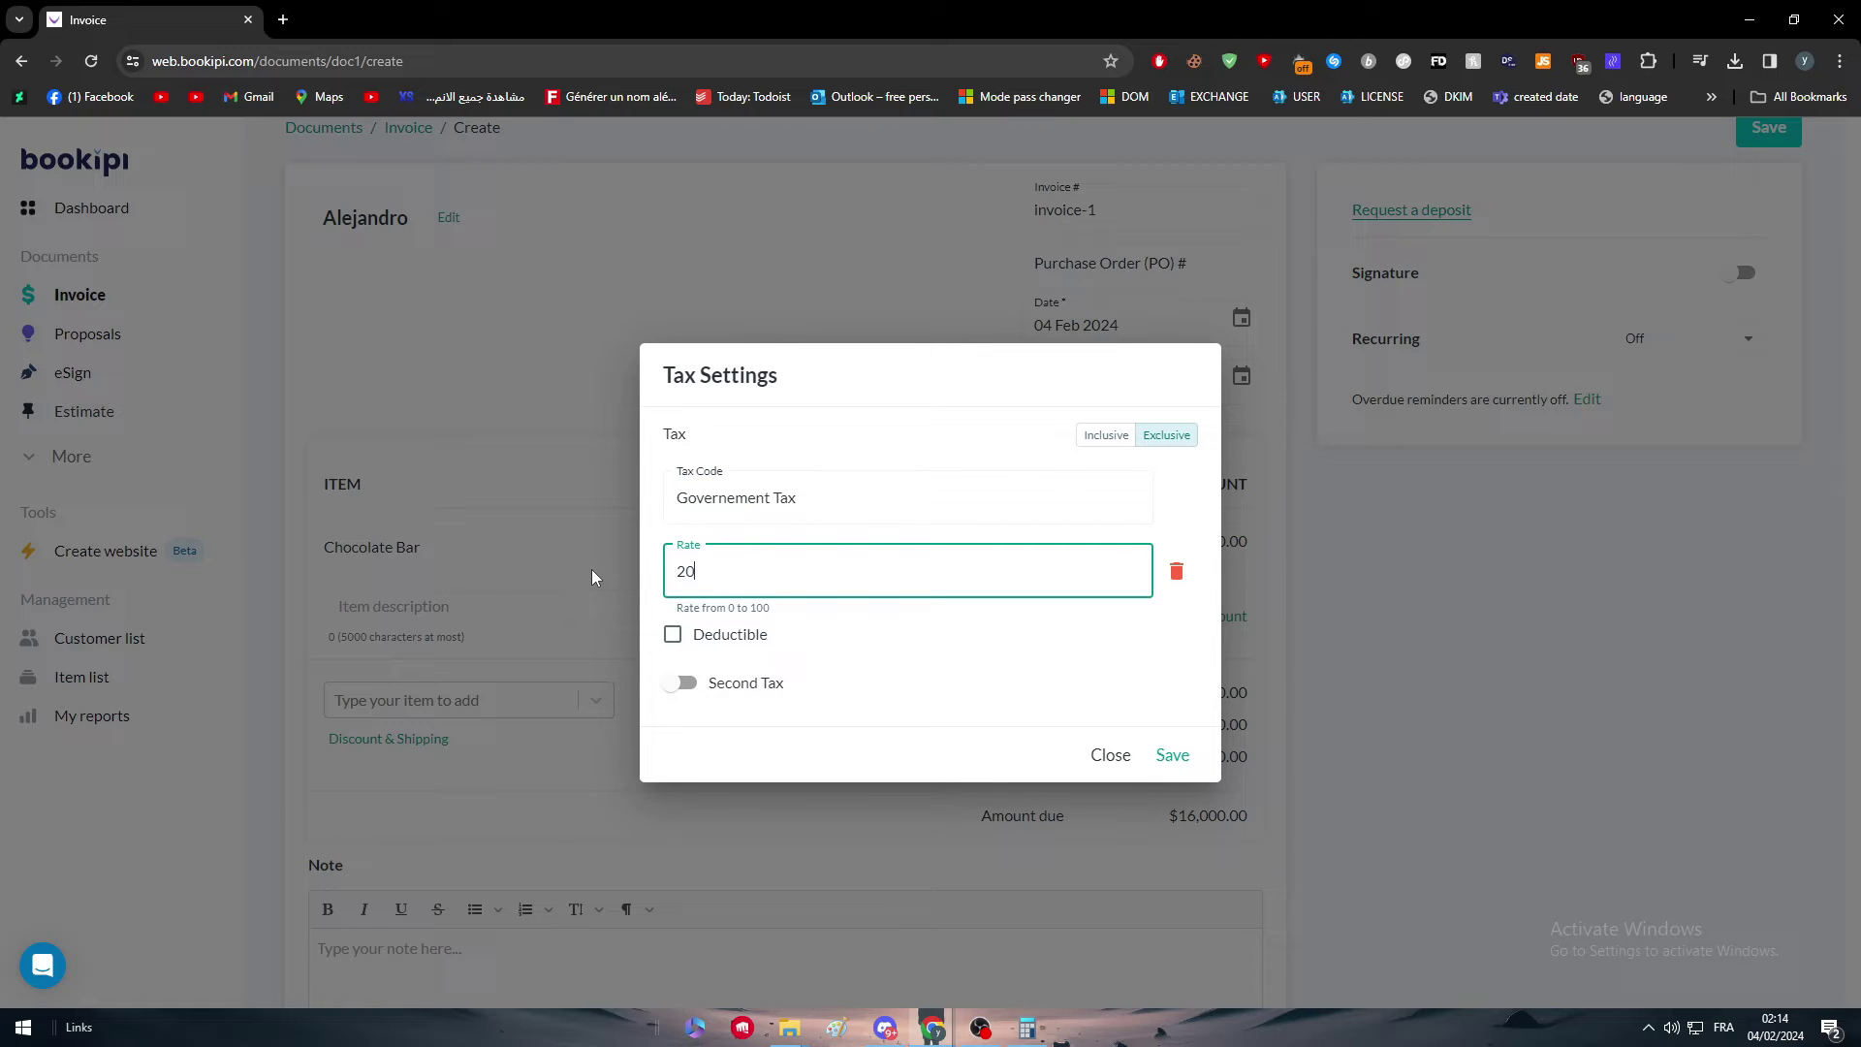
{"action": "left_click", "coordinate": [863, 757]}
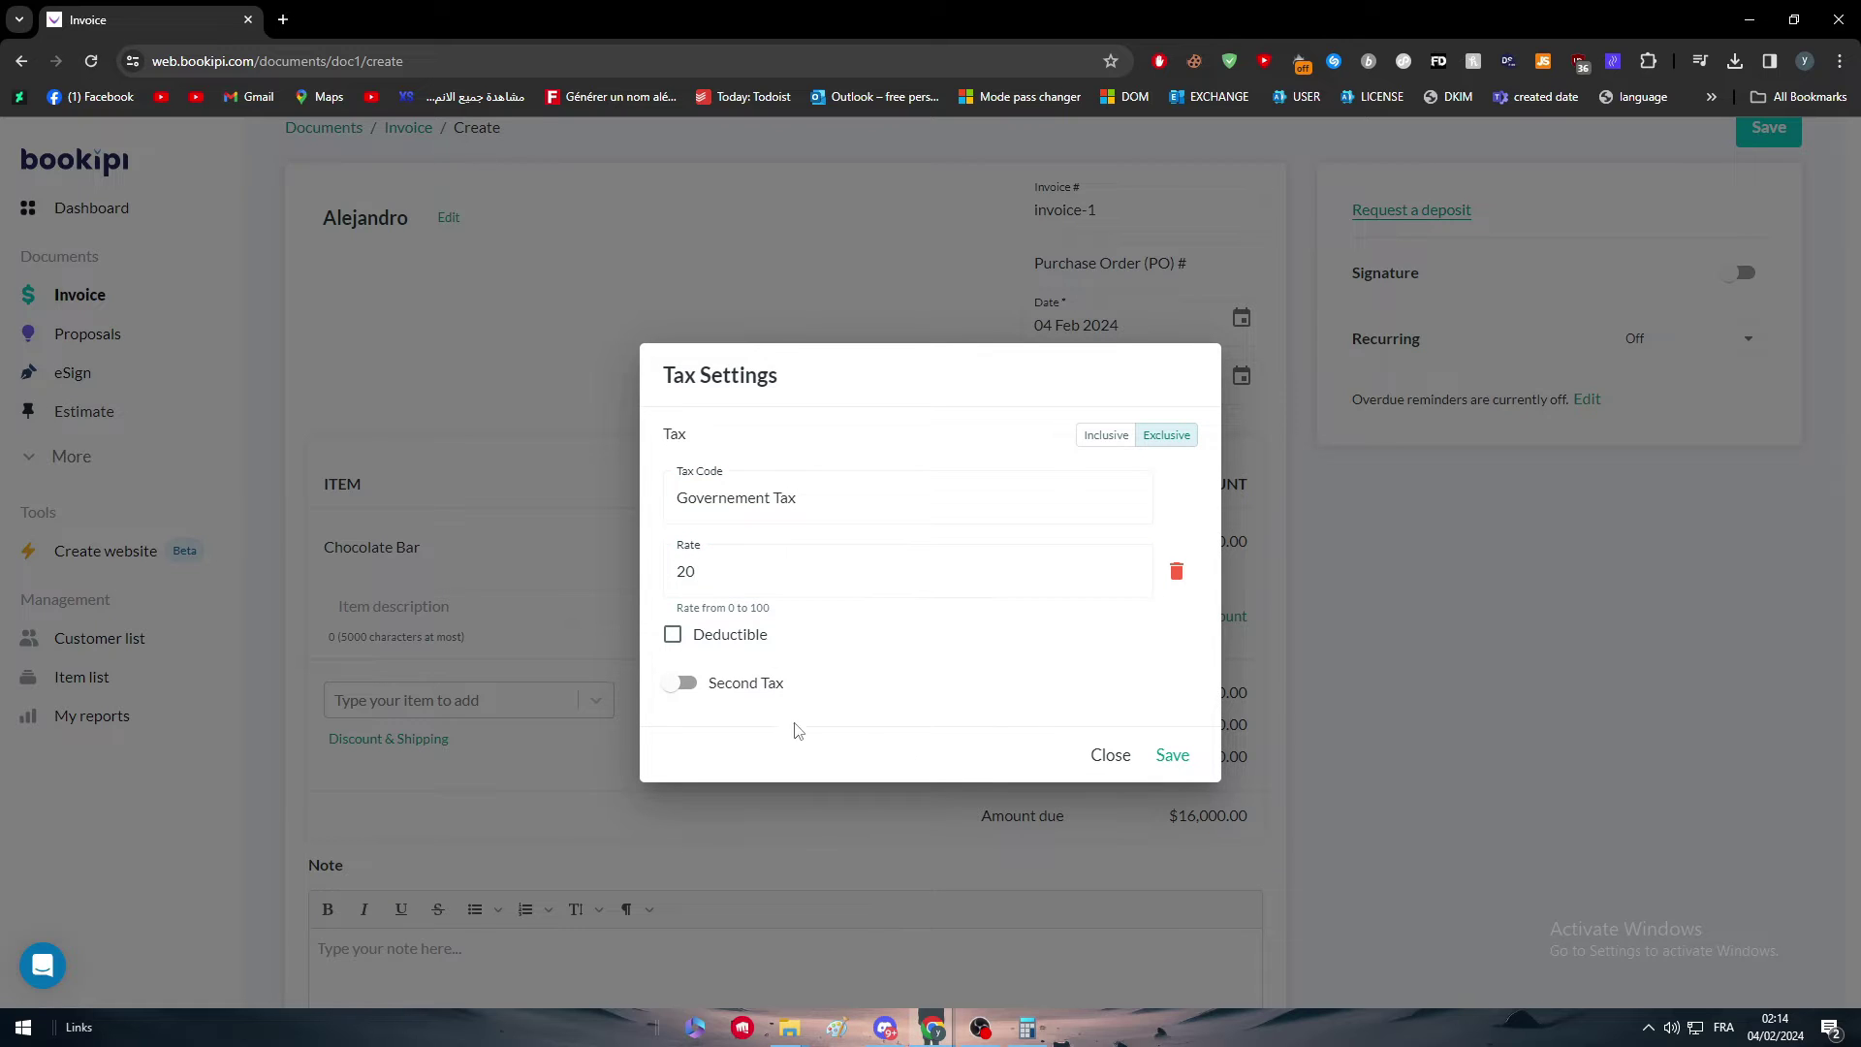
{"action": "left_click", "coordinate": [1172, 762]}
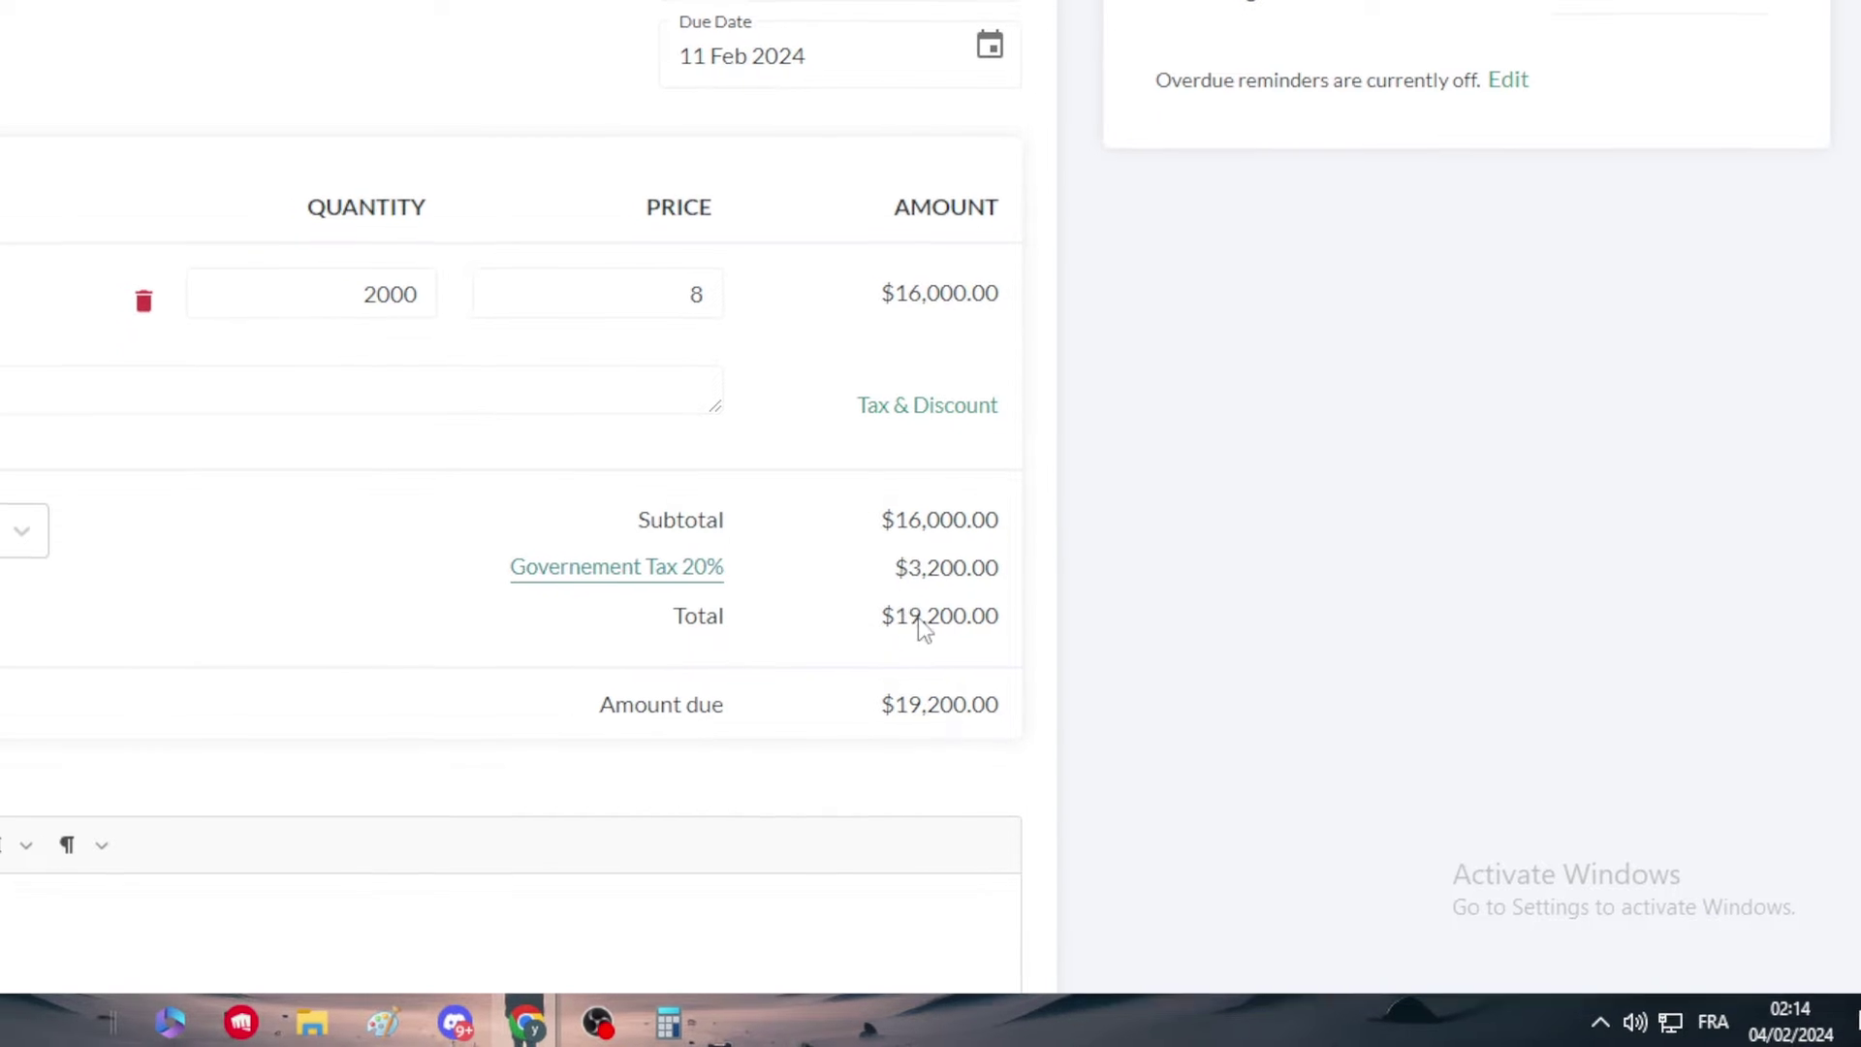
Step: Review the $3,200.00 tax amount and close the empty item picker without adding an item
{"action": "left_click_drag", "start_coordinate": [928, 584], "coordinate": [1025, 585]}
{"action": "left_click", "coordinate": [1030, 584]}
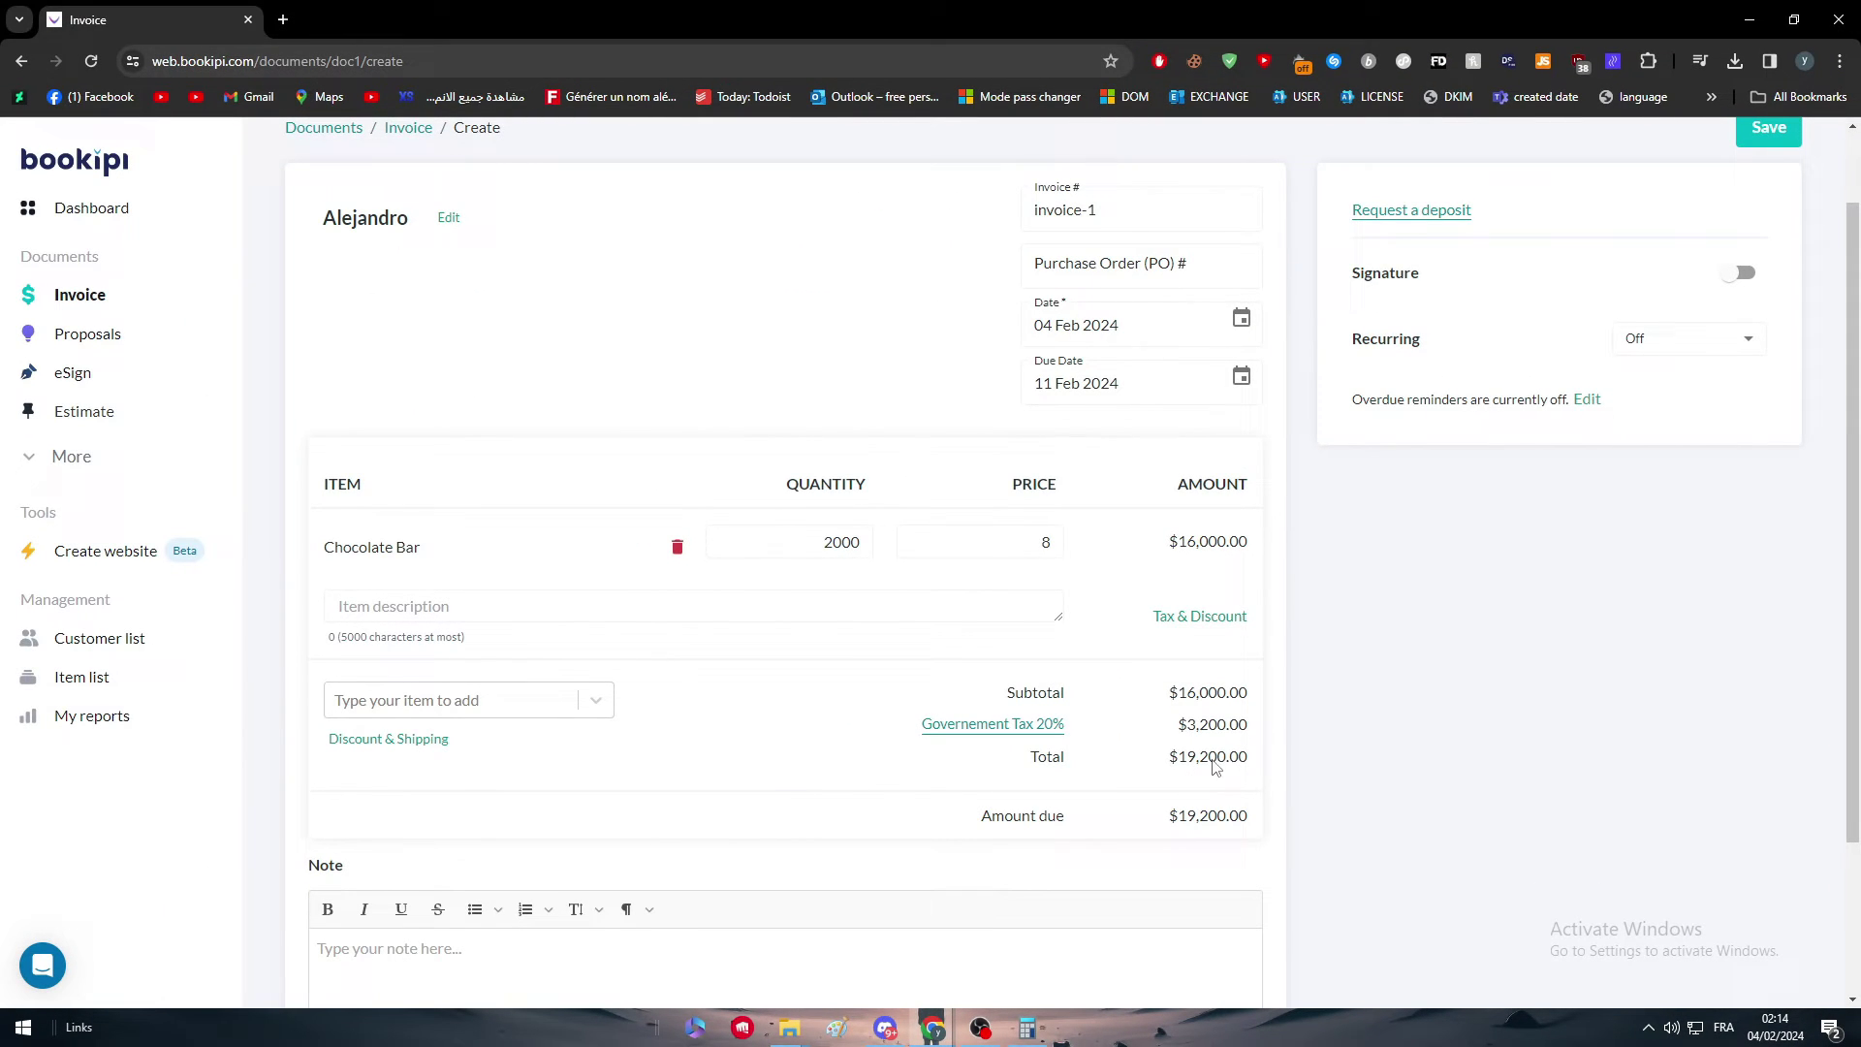
{"action": "scroll", "coordinate": [900, 542], "scroll_direction": "down", "scroll_amount": 2}
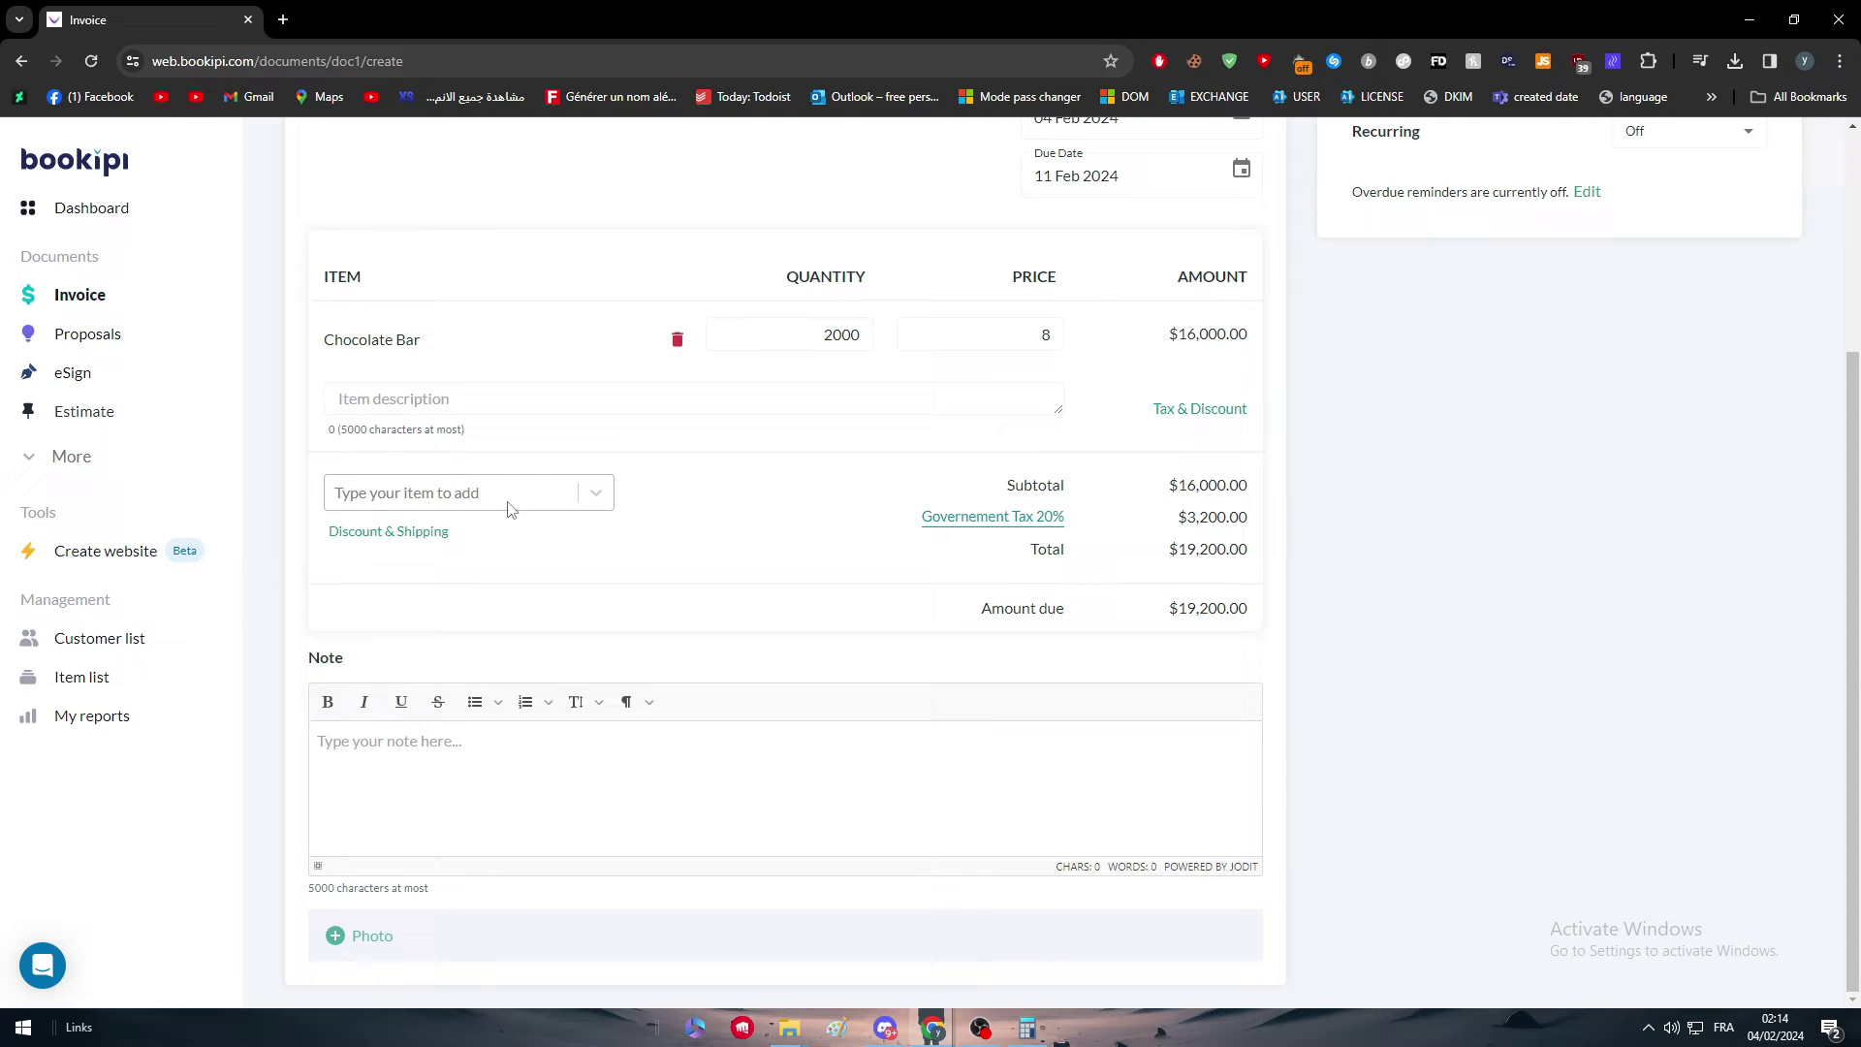
{"action": "left_click", "coordinate": [544, 498]}
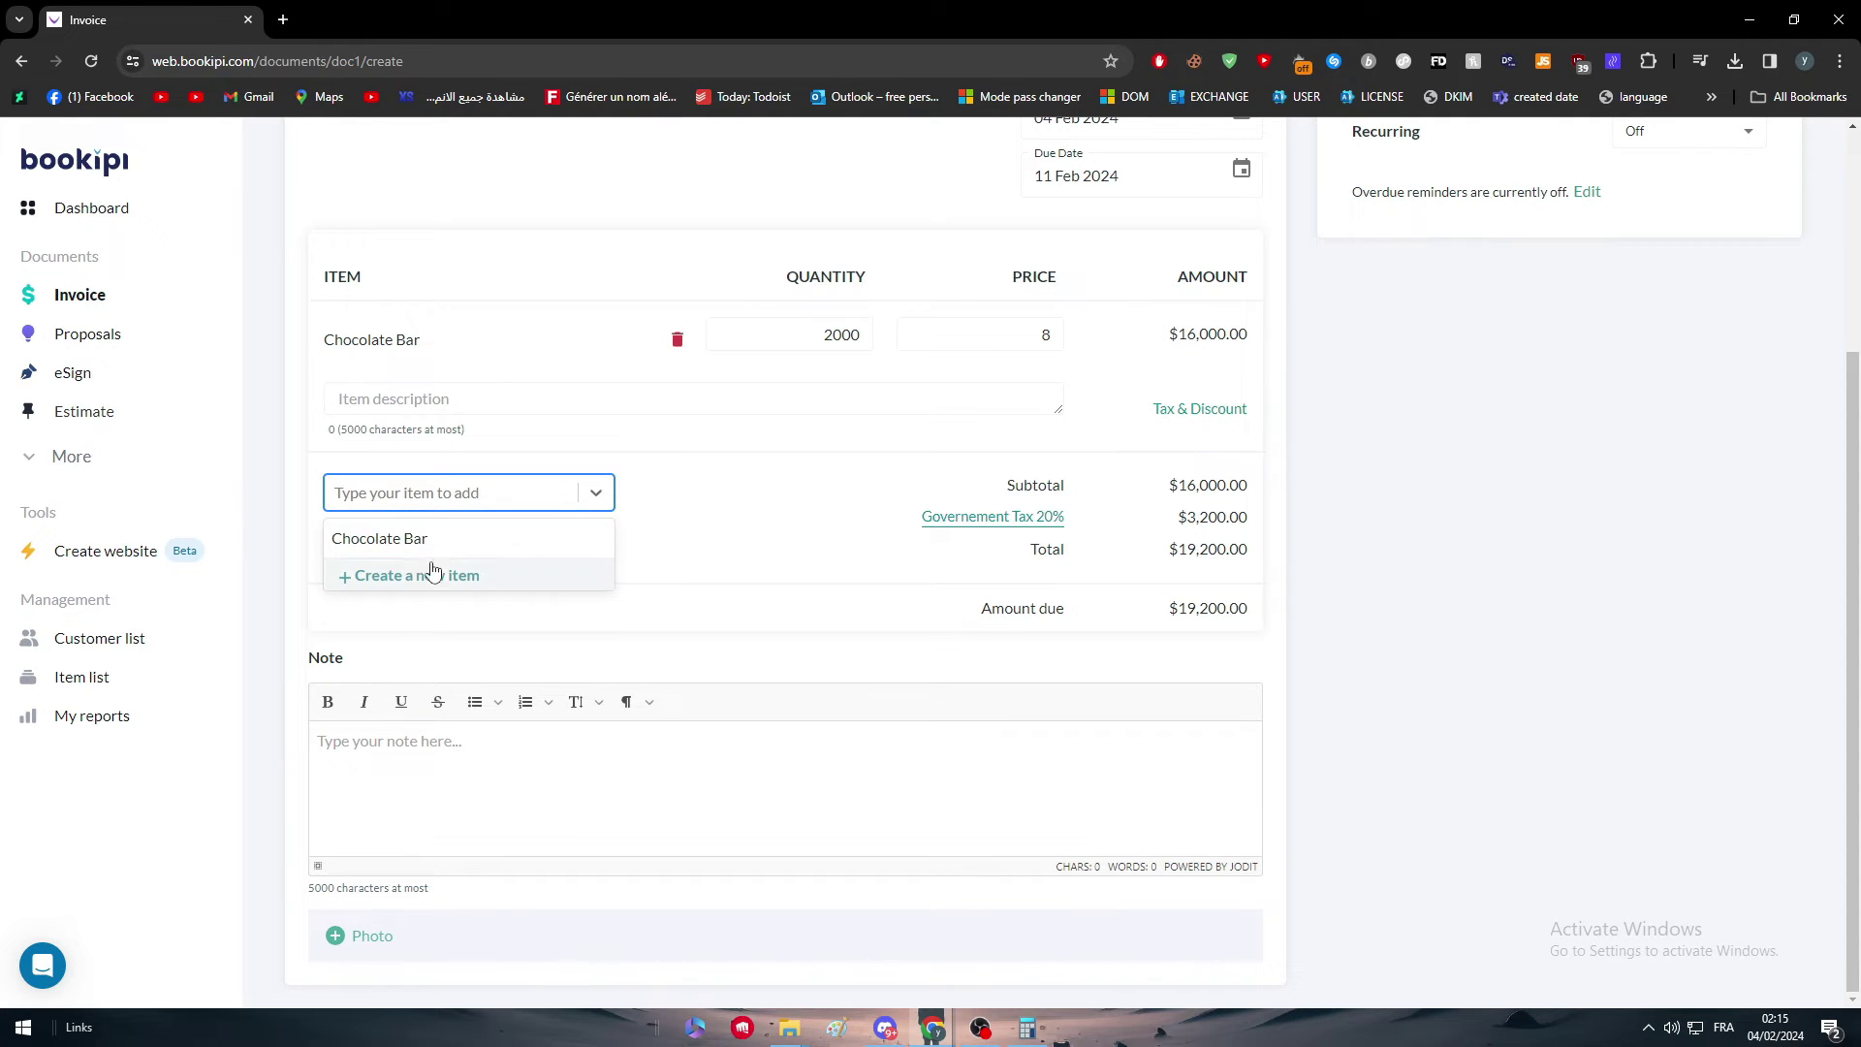
{"action": "left_click", "coordinate": [787, 568]}
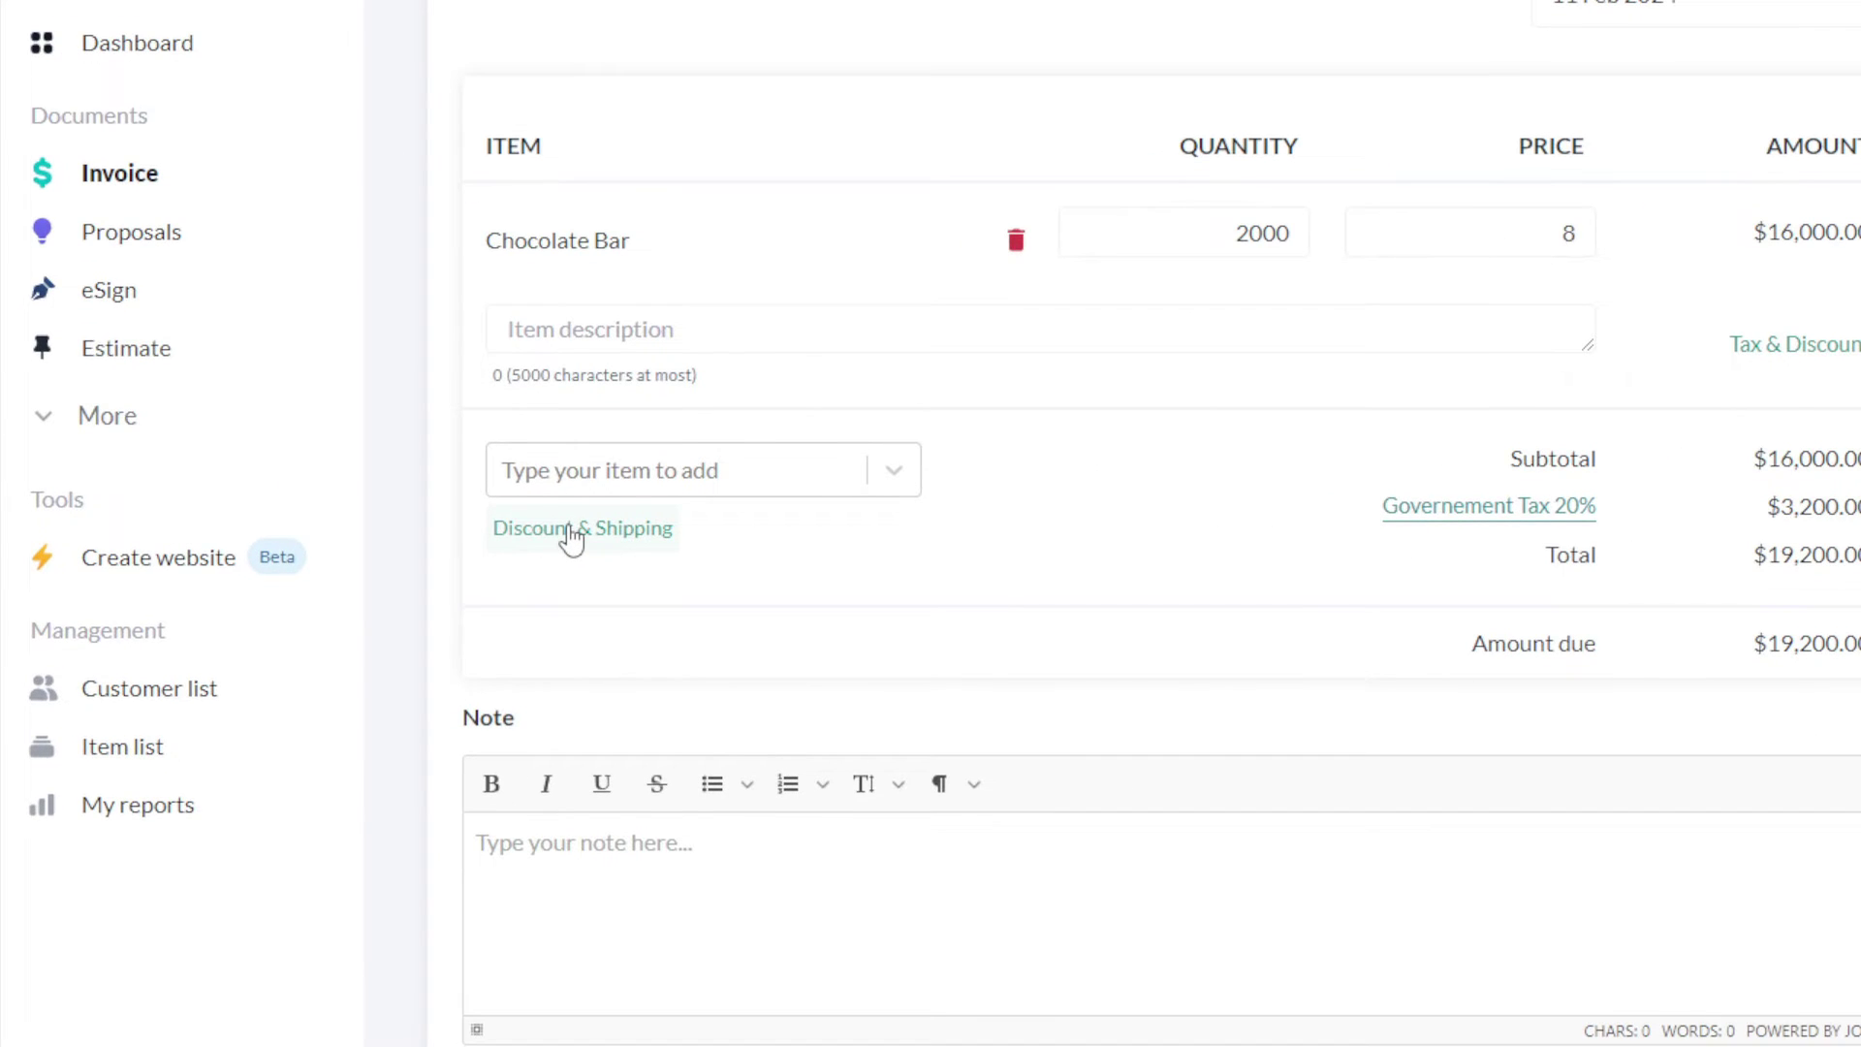
Step: Add $500 non-taxable shipping and a 2% percentage discount, bringing the amount due to $19,316.00
{"action": "left_click", "coordinate": [381, 536]}
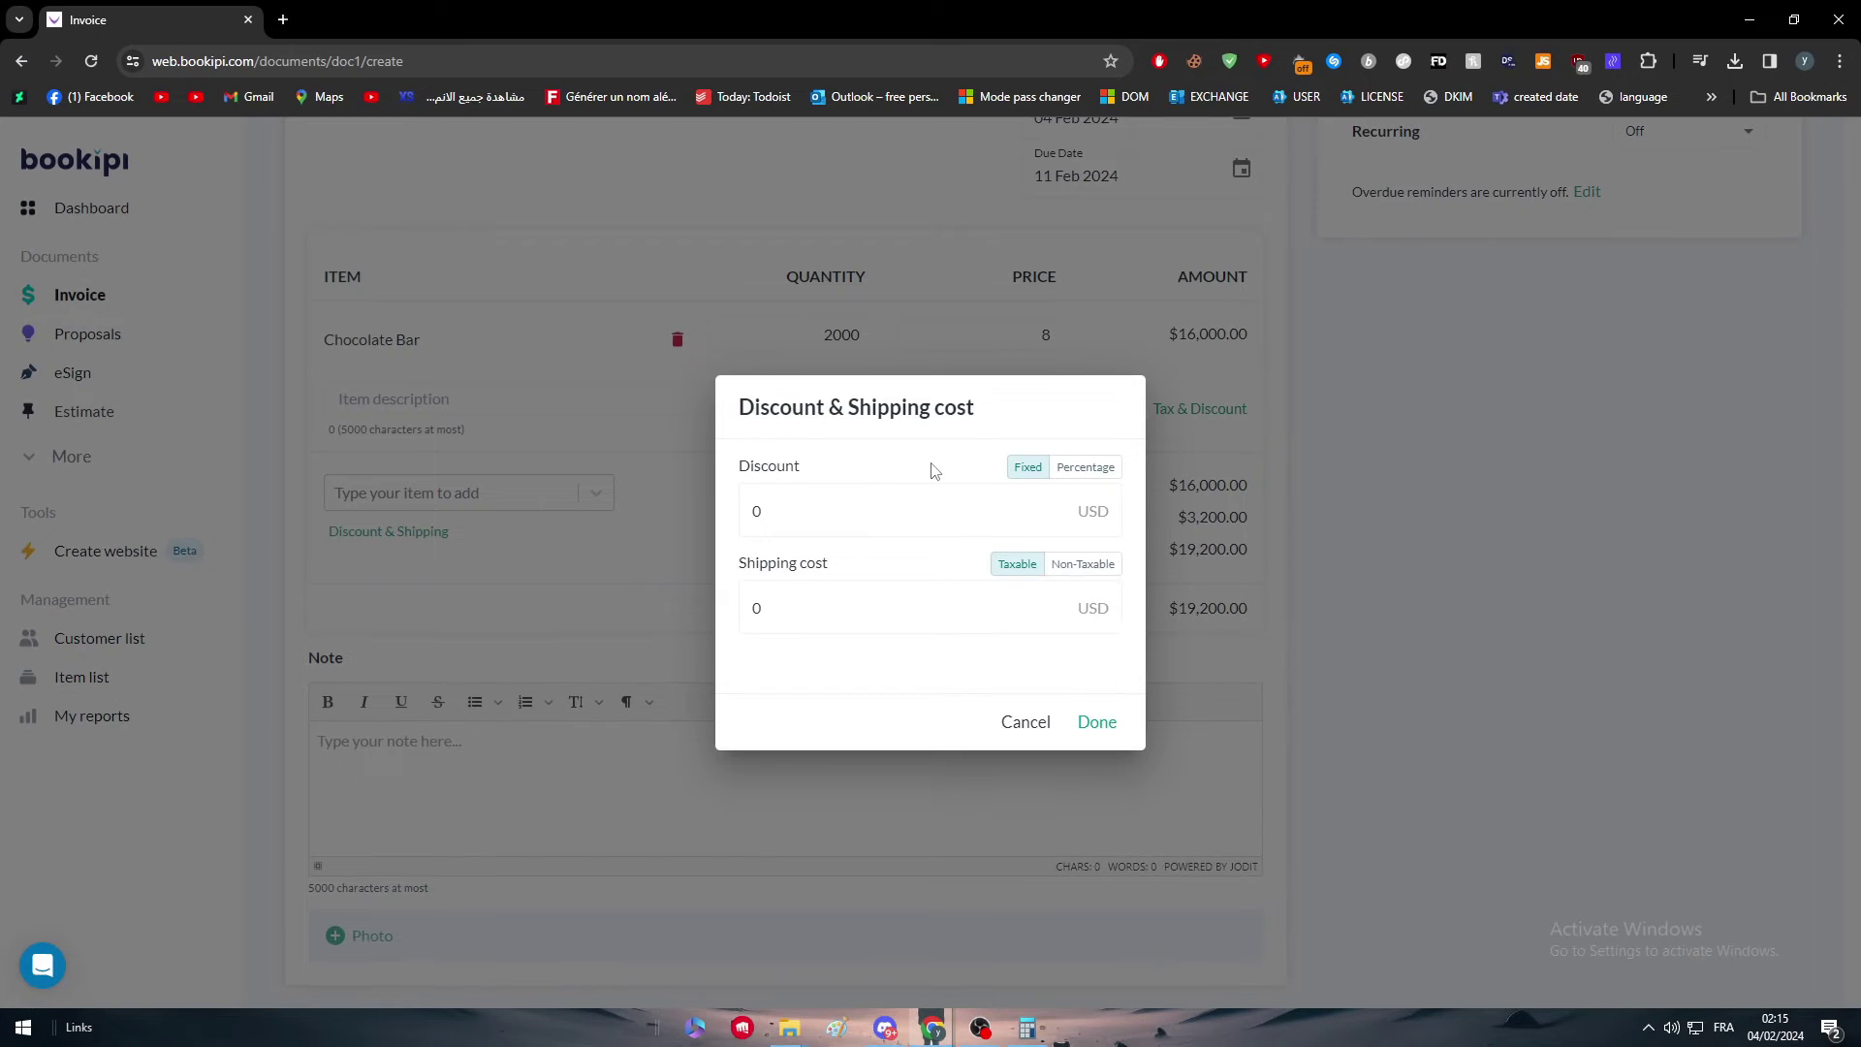
{"action": "left_click", "coordinate": [776, 738]}
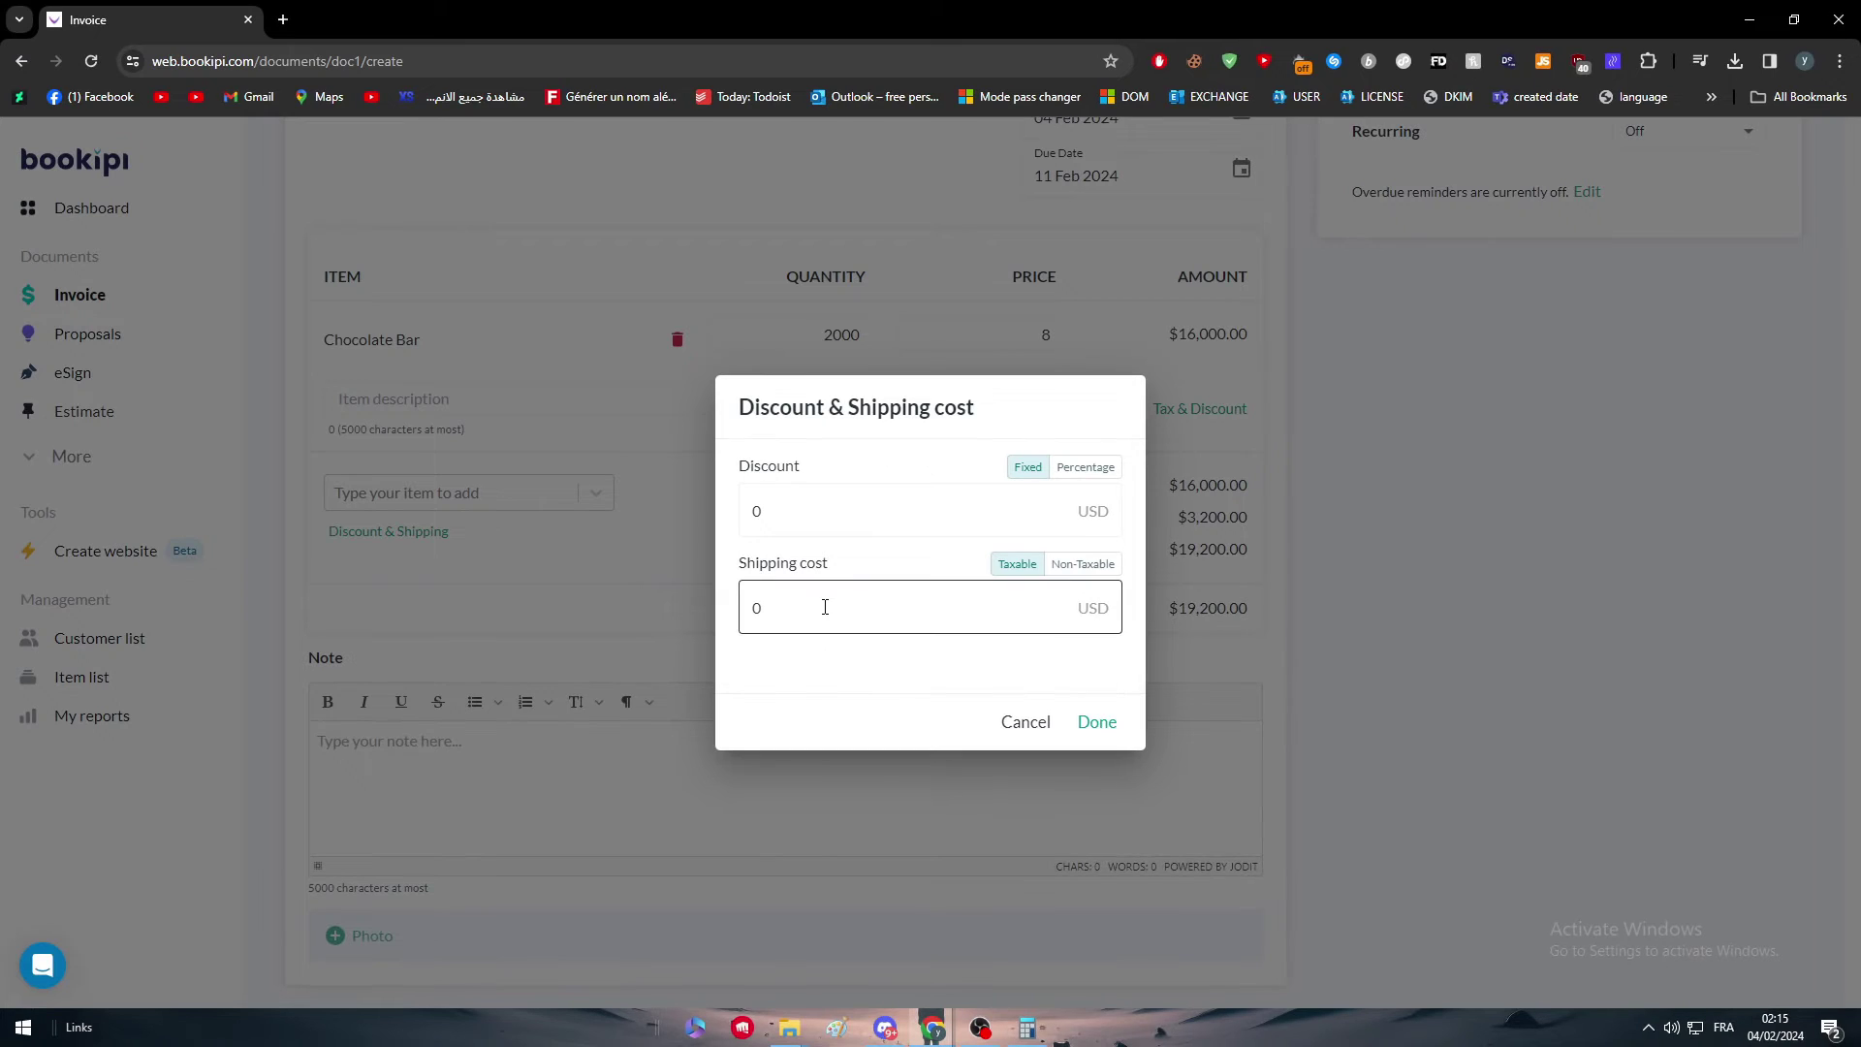
{"action": "type", "text": "5"}
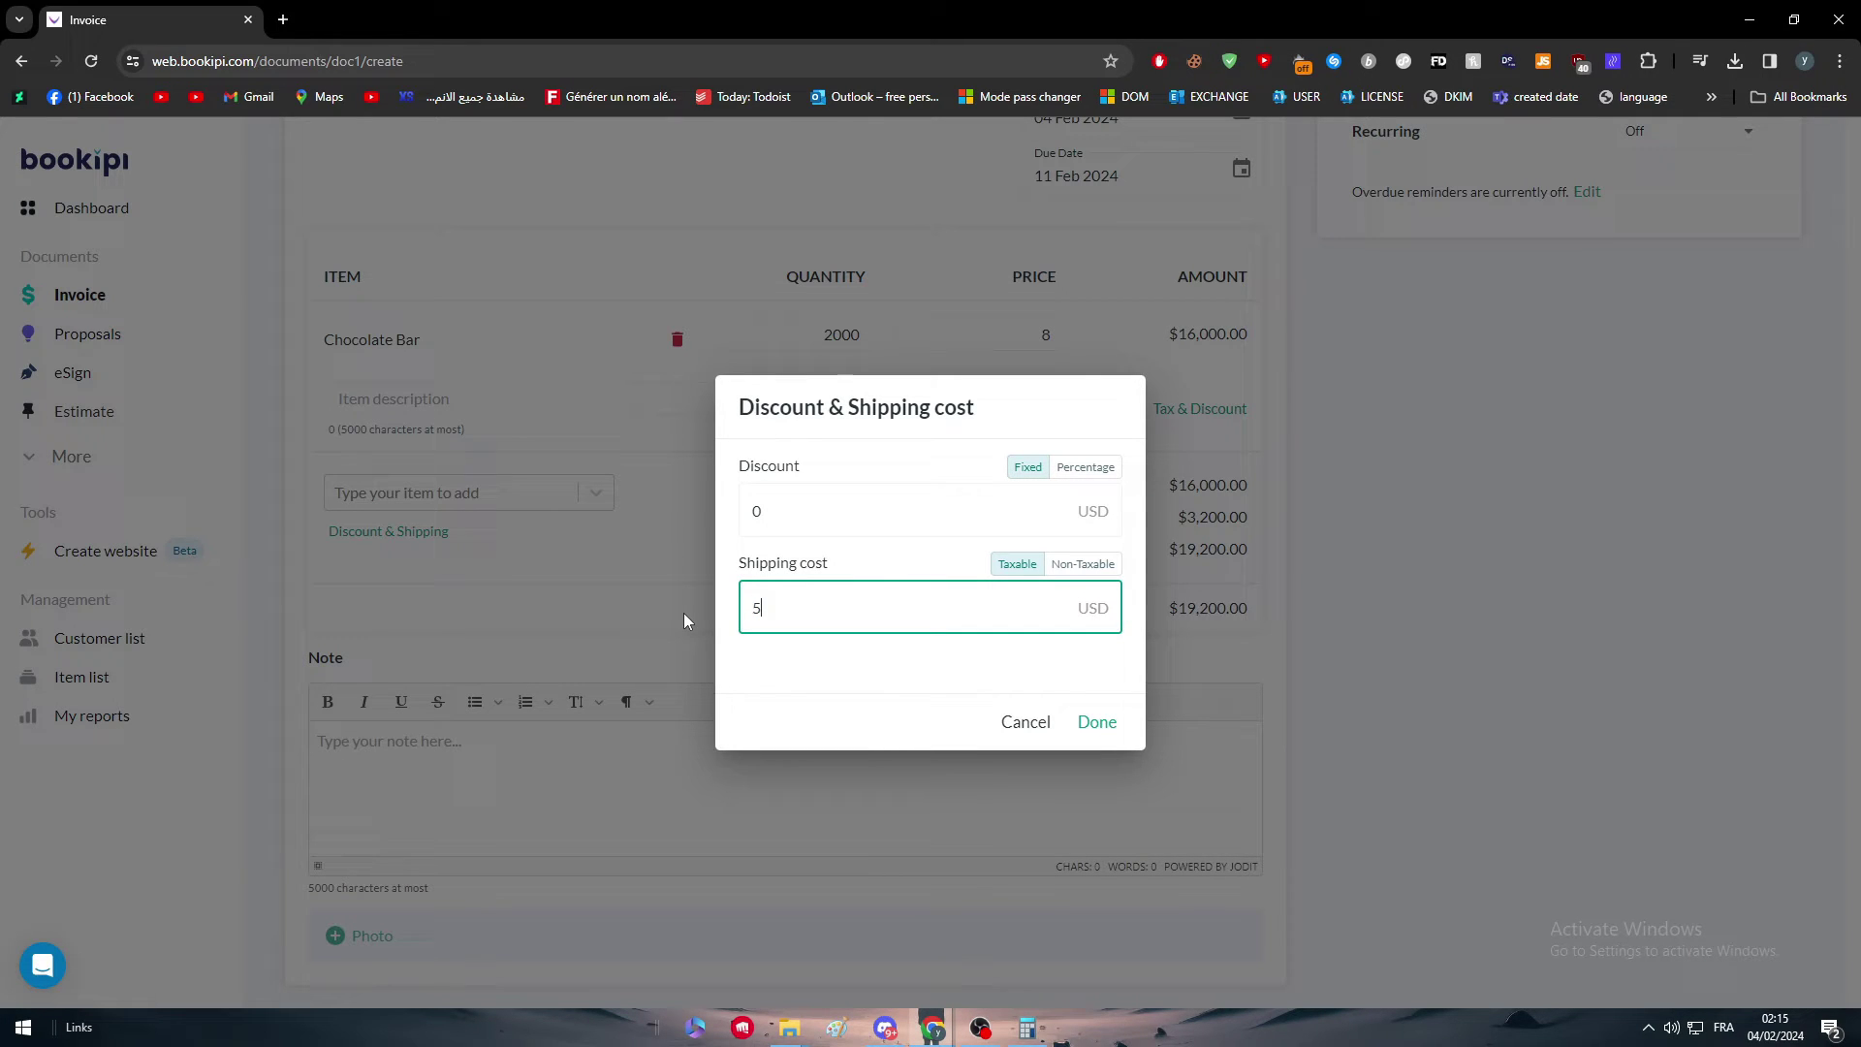
{"action": "type", "text": "00"}
{"action": "left_click", "coordinate": [1083, 563]}
{"action": "left_click", "coordinate": [851, 506]}
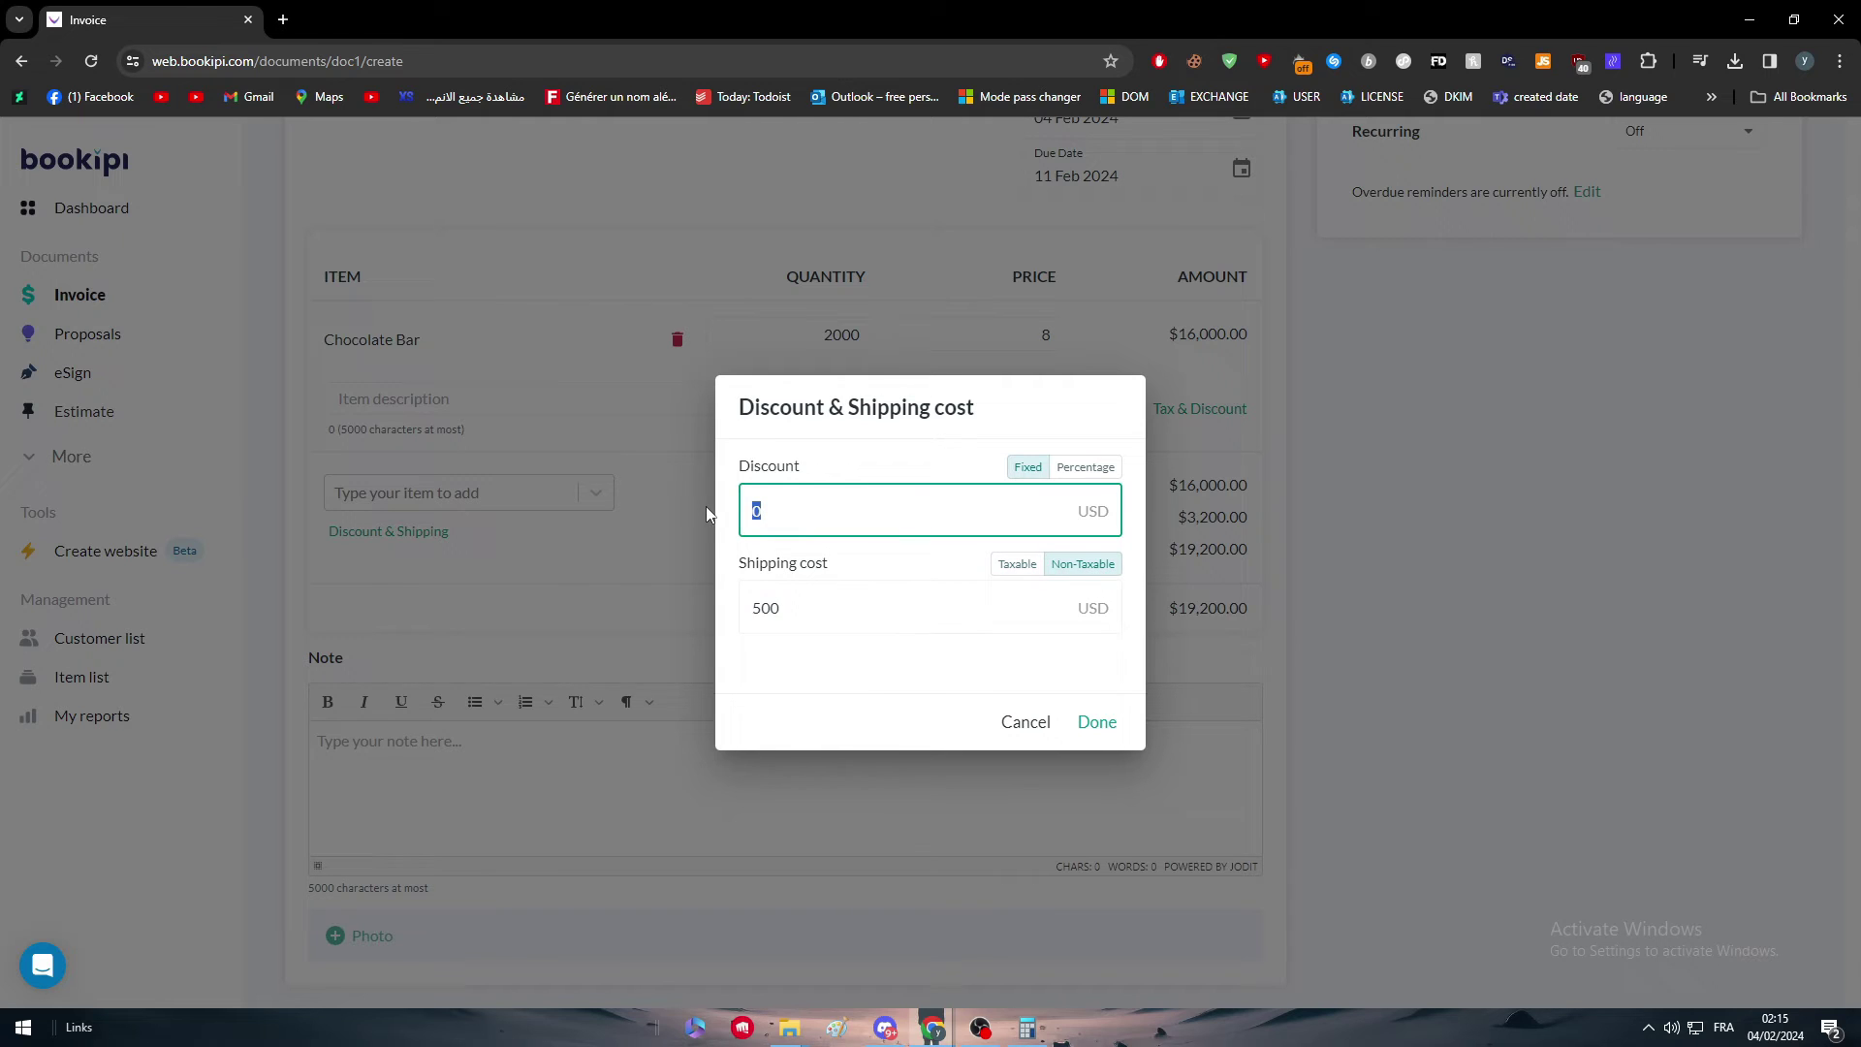
{"action": "left_click", "coordinate": [1085, 466]}
{"action": "left_click", "coordinate": [872, 502]}
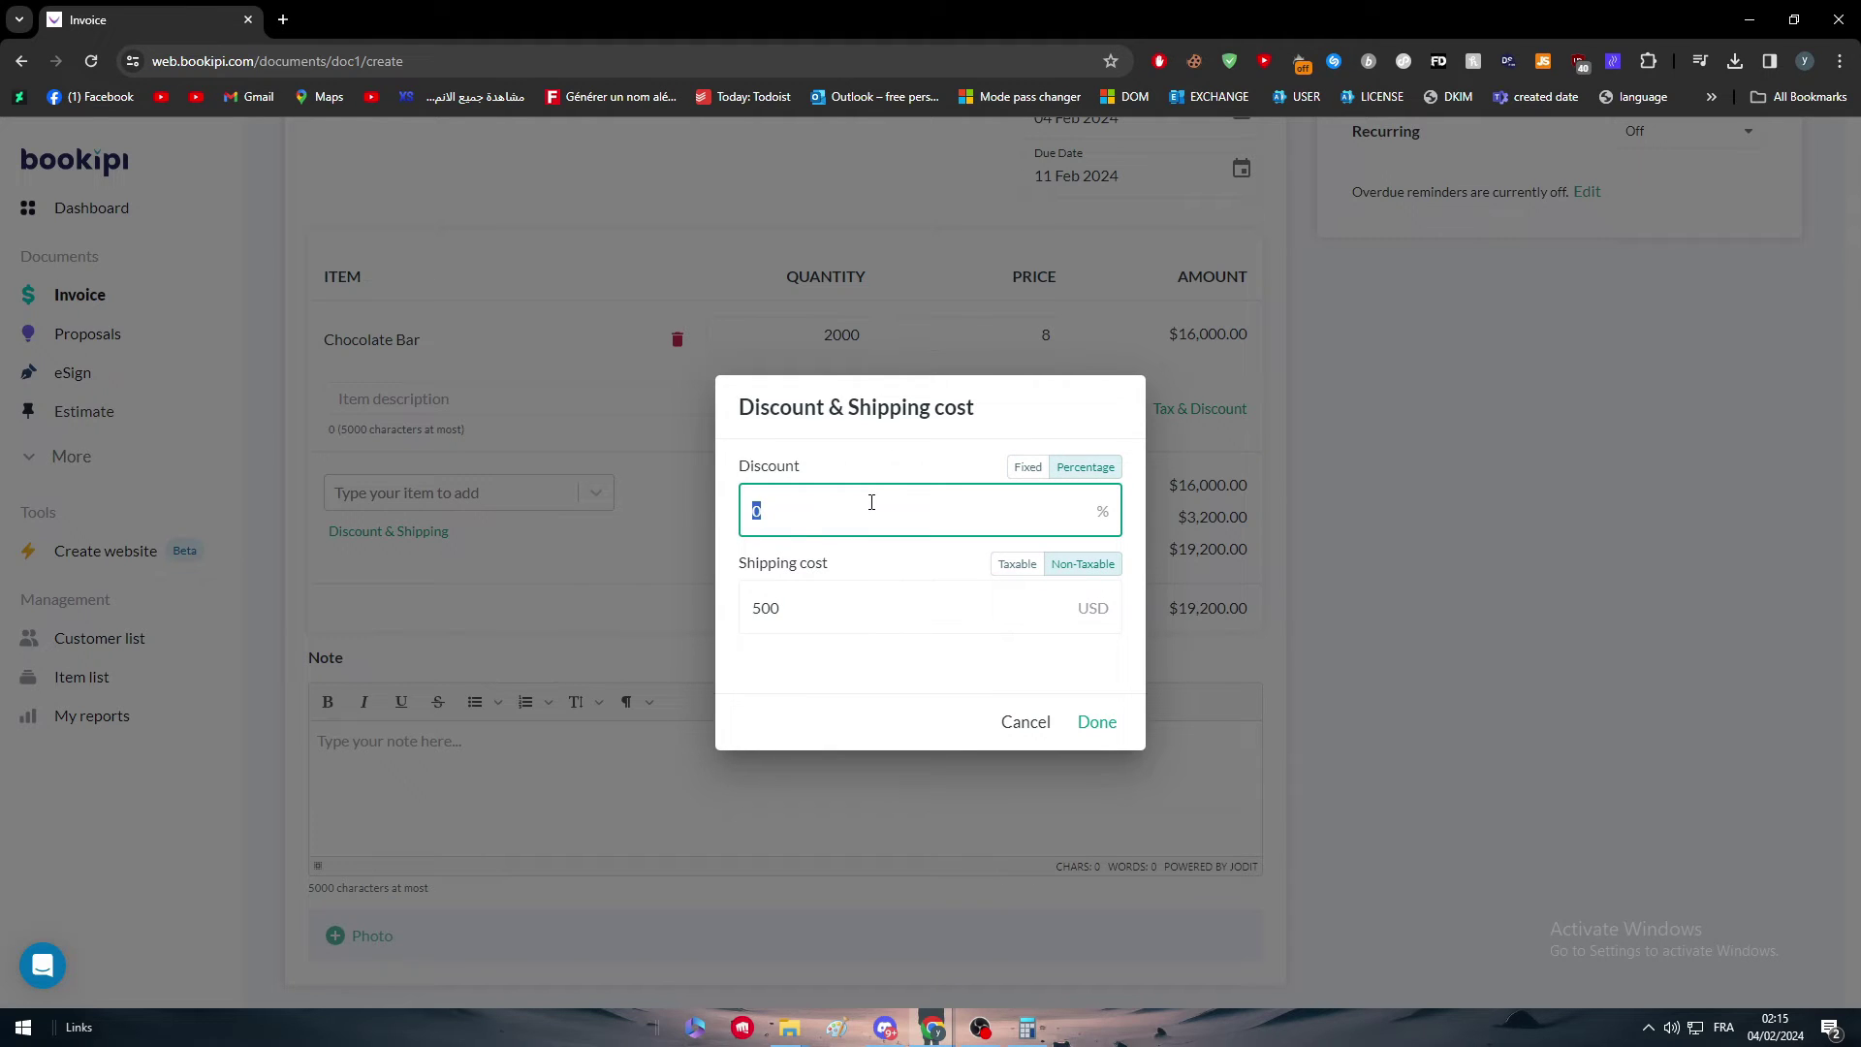
{"action": "type", "text": "2"}
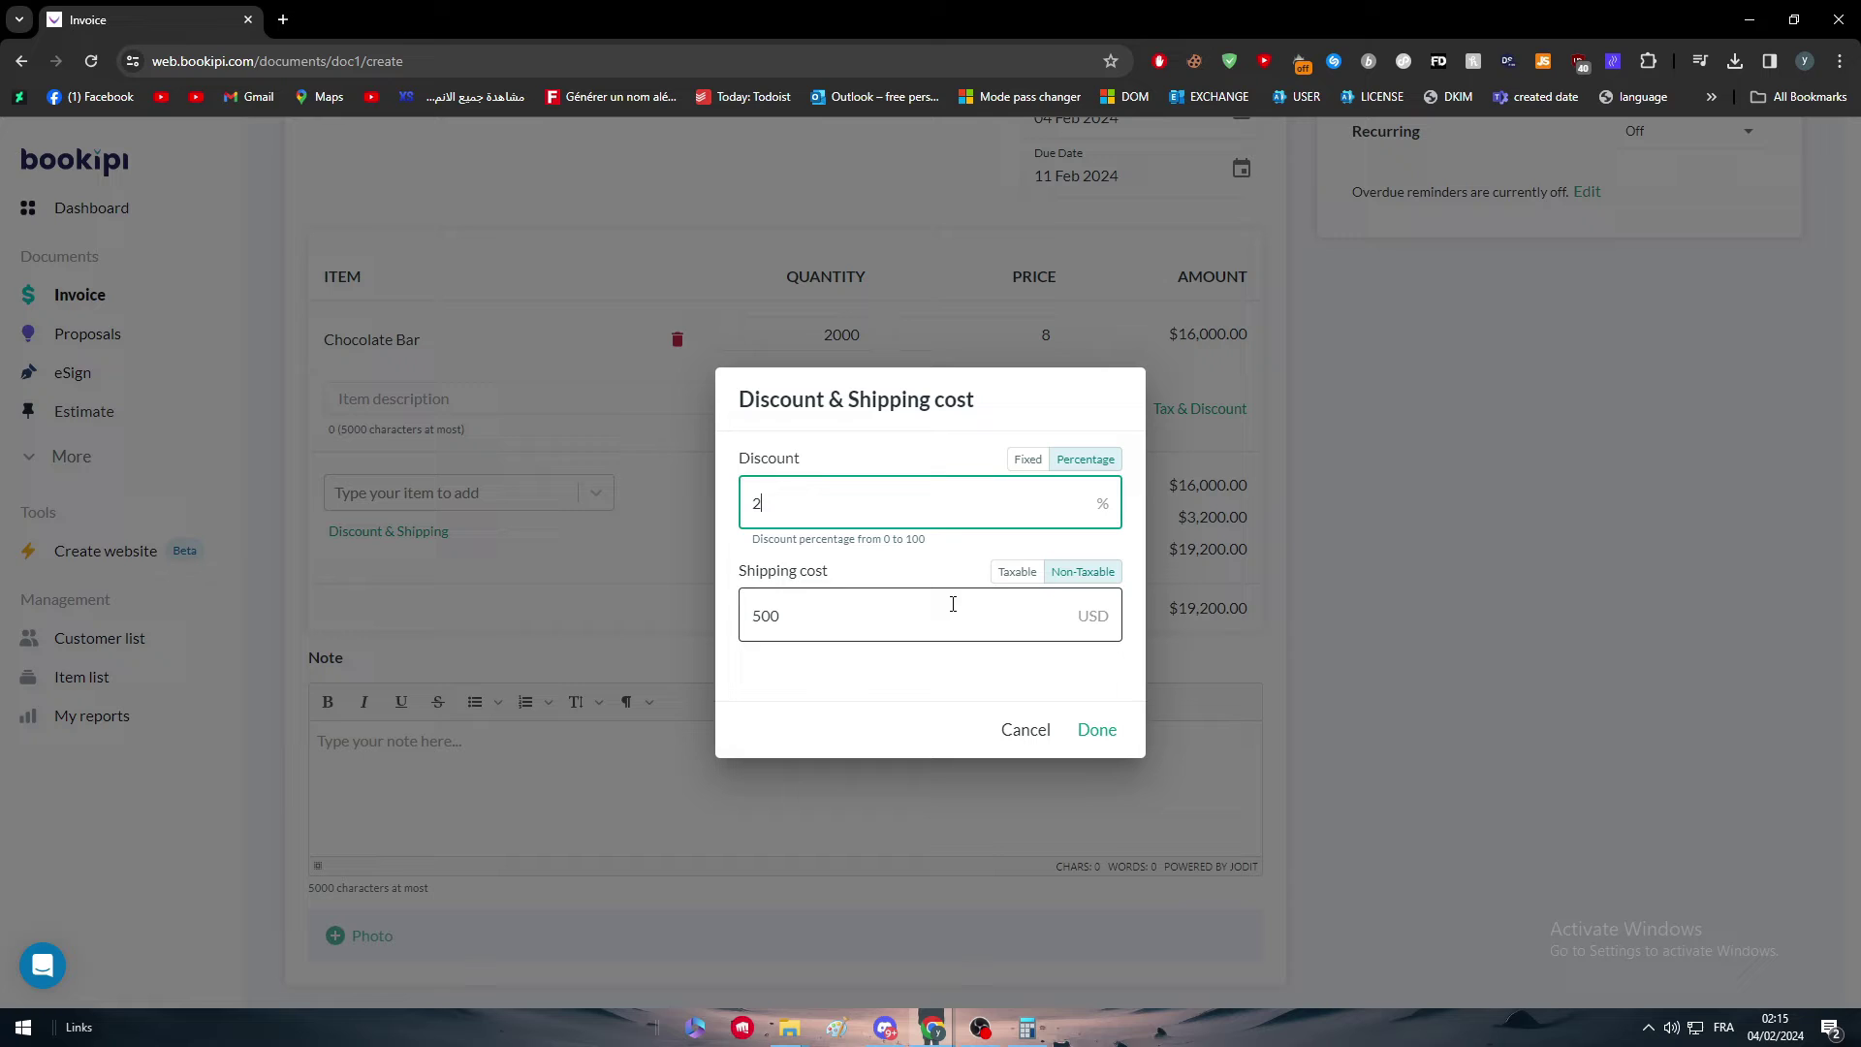
{"action": "left_click", "coordinate": [1102, 734]}
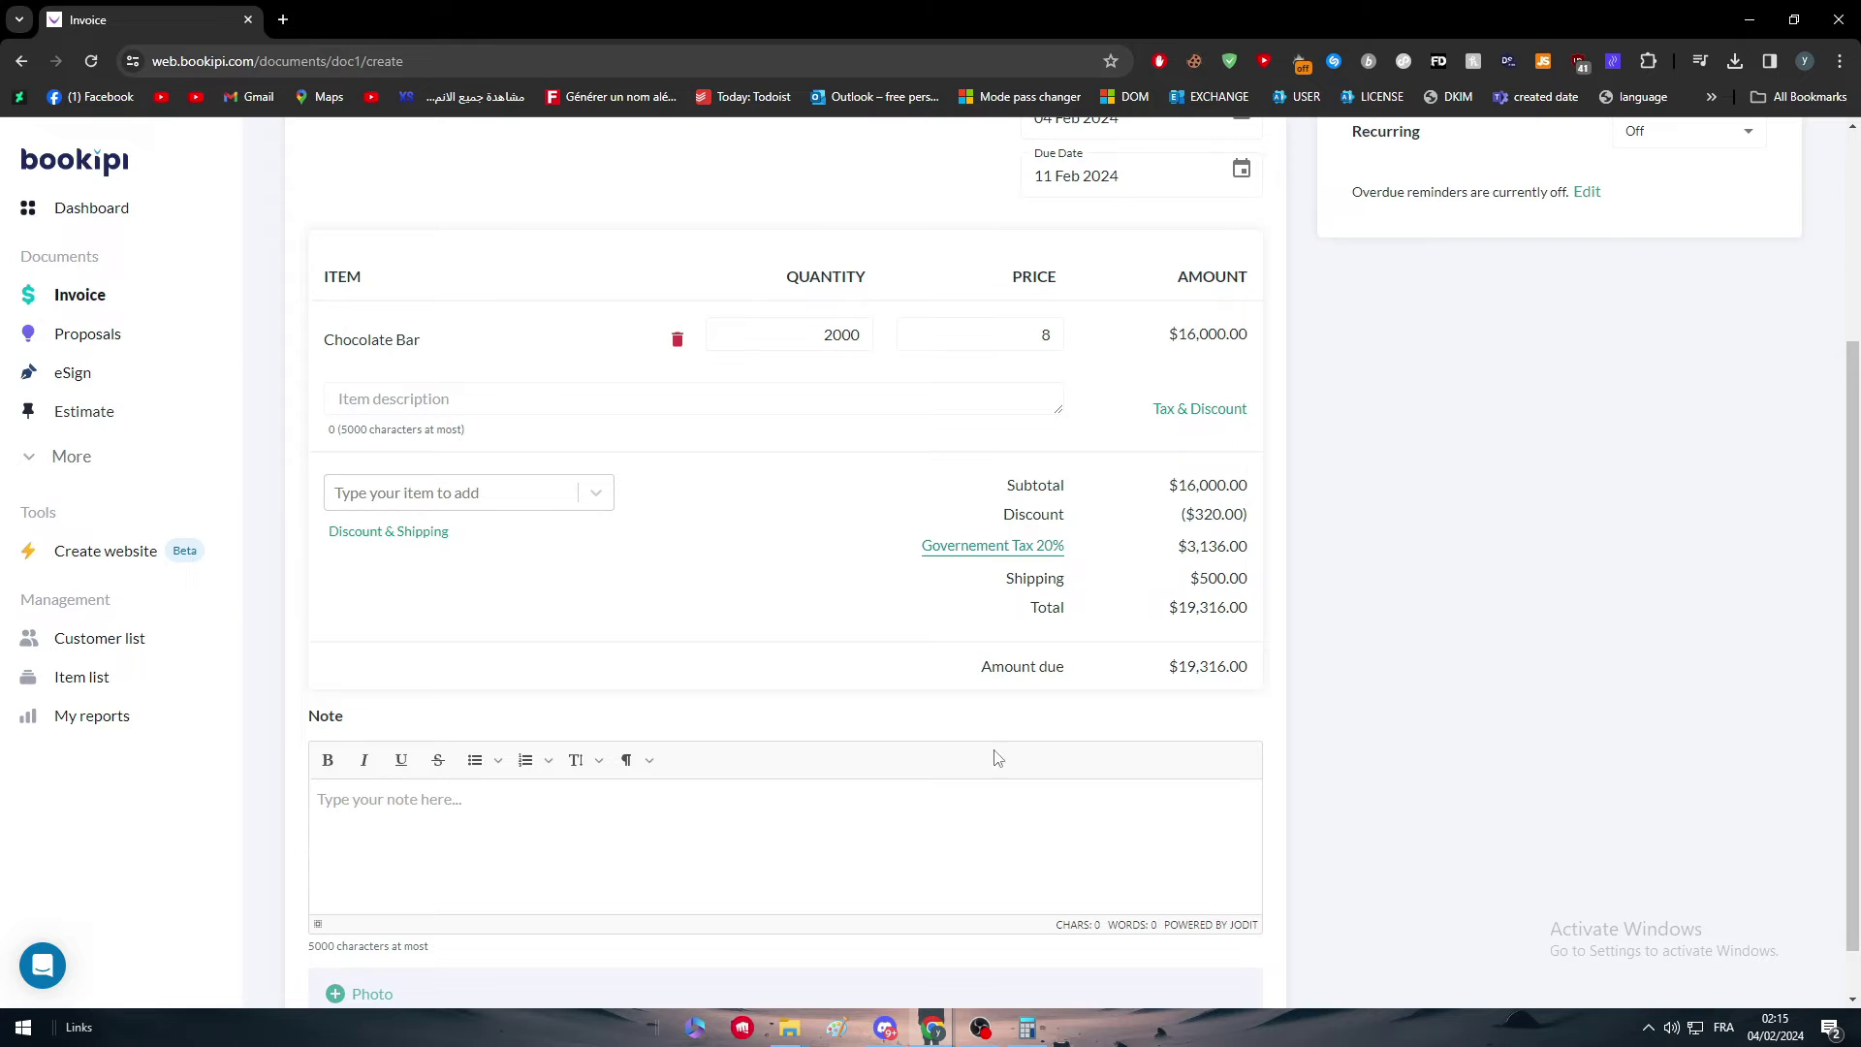
{"action": "scroll", "coordinate": [503, 824], "scroll_direction": "down", "scroll_amount": 1}
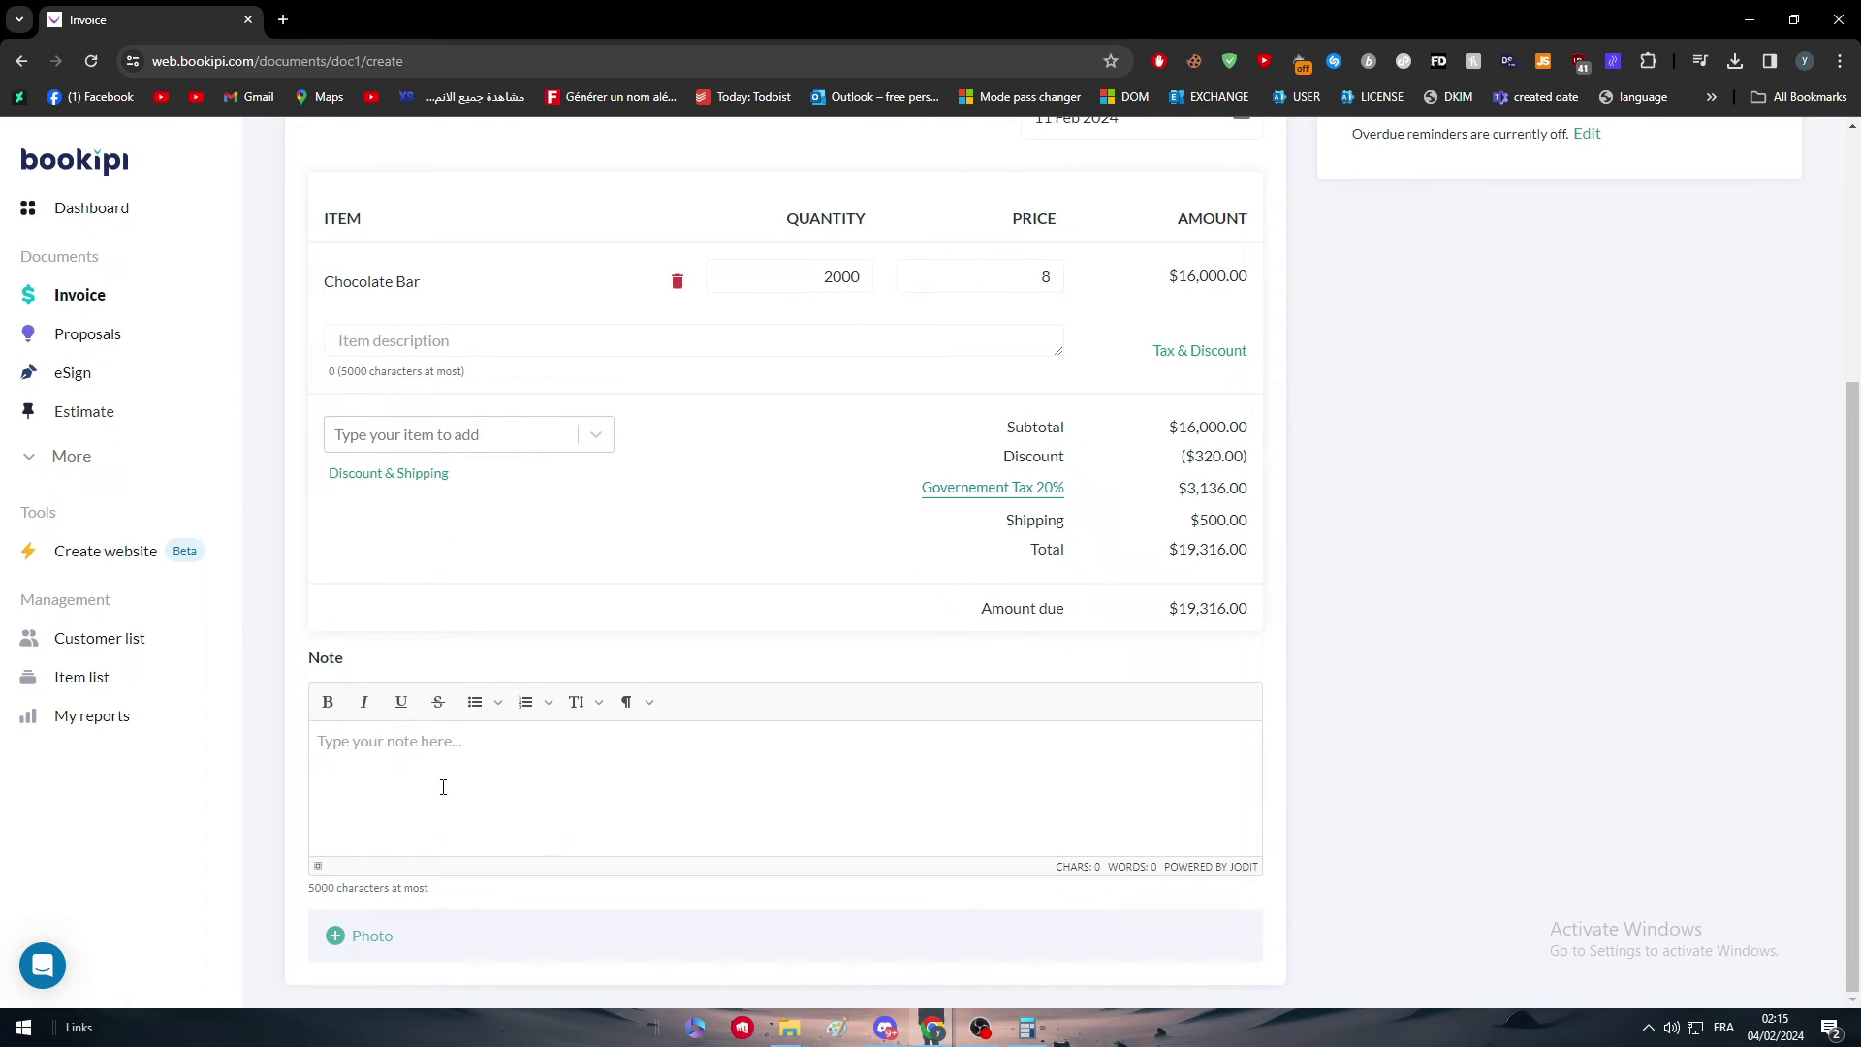
{"action": "left_click", "coordinate": [408, 951]}
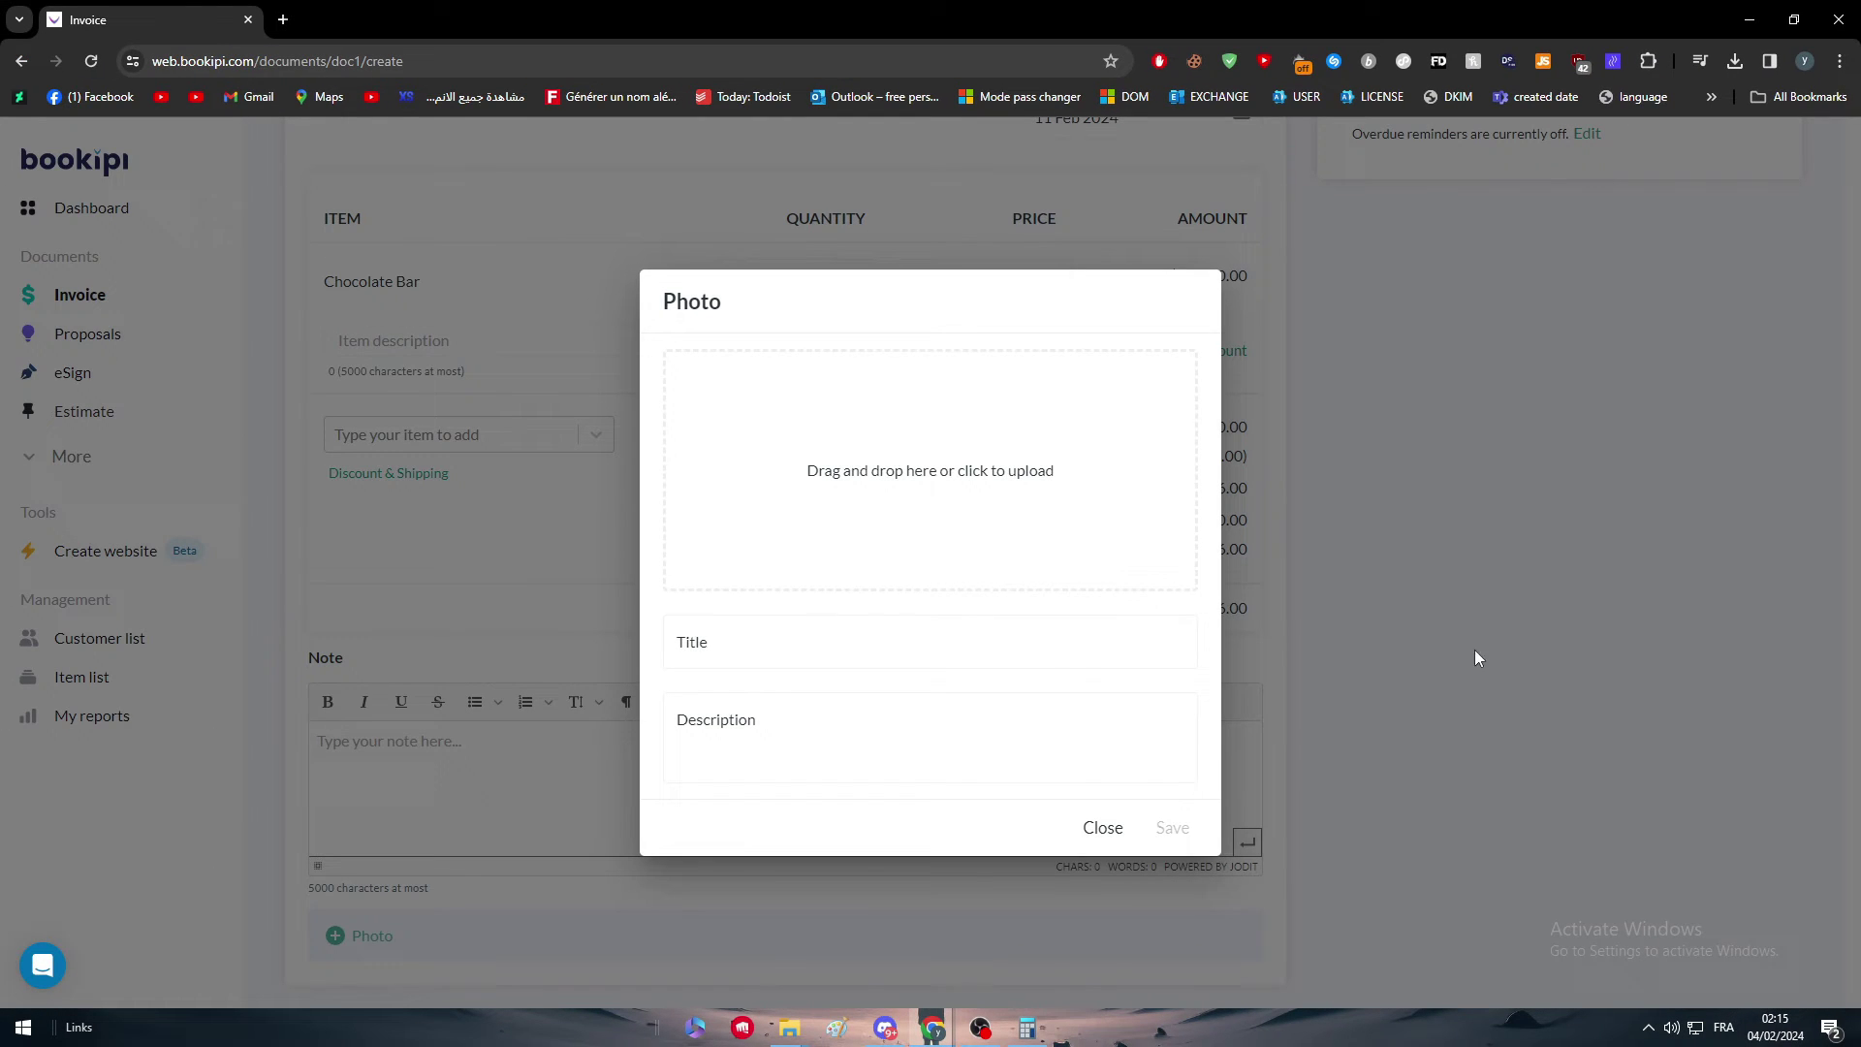
{"action": "left_click", "coordinate": [1102, 828]}
{"action": "scroll", "coordinate": [1345, 795], "scroll_direction": "up", "scroll_amount": 4}
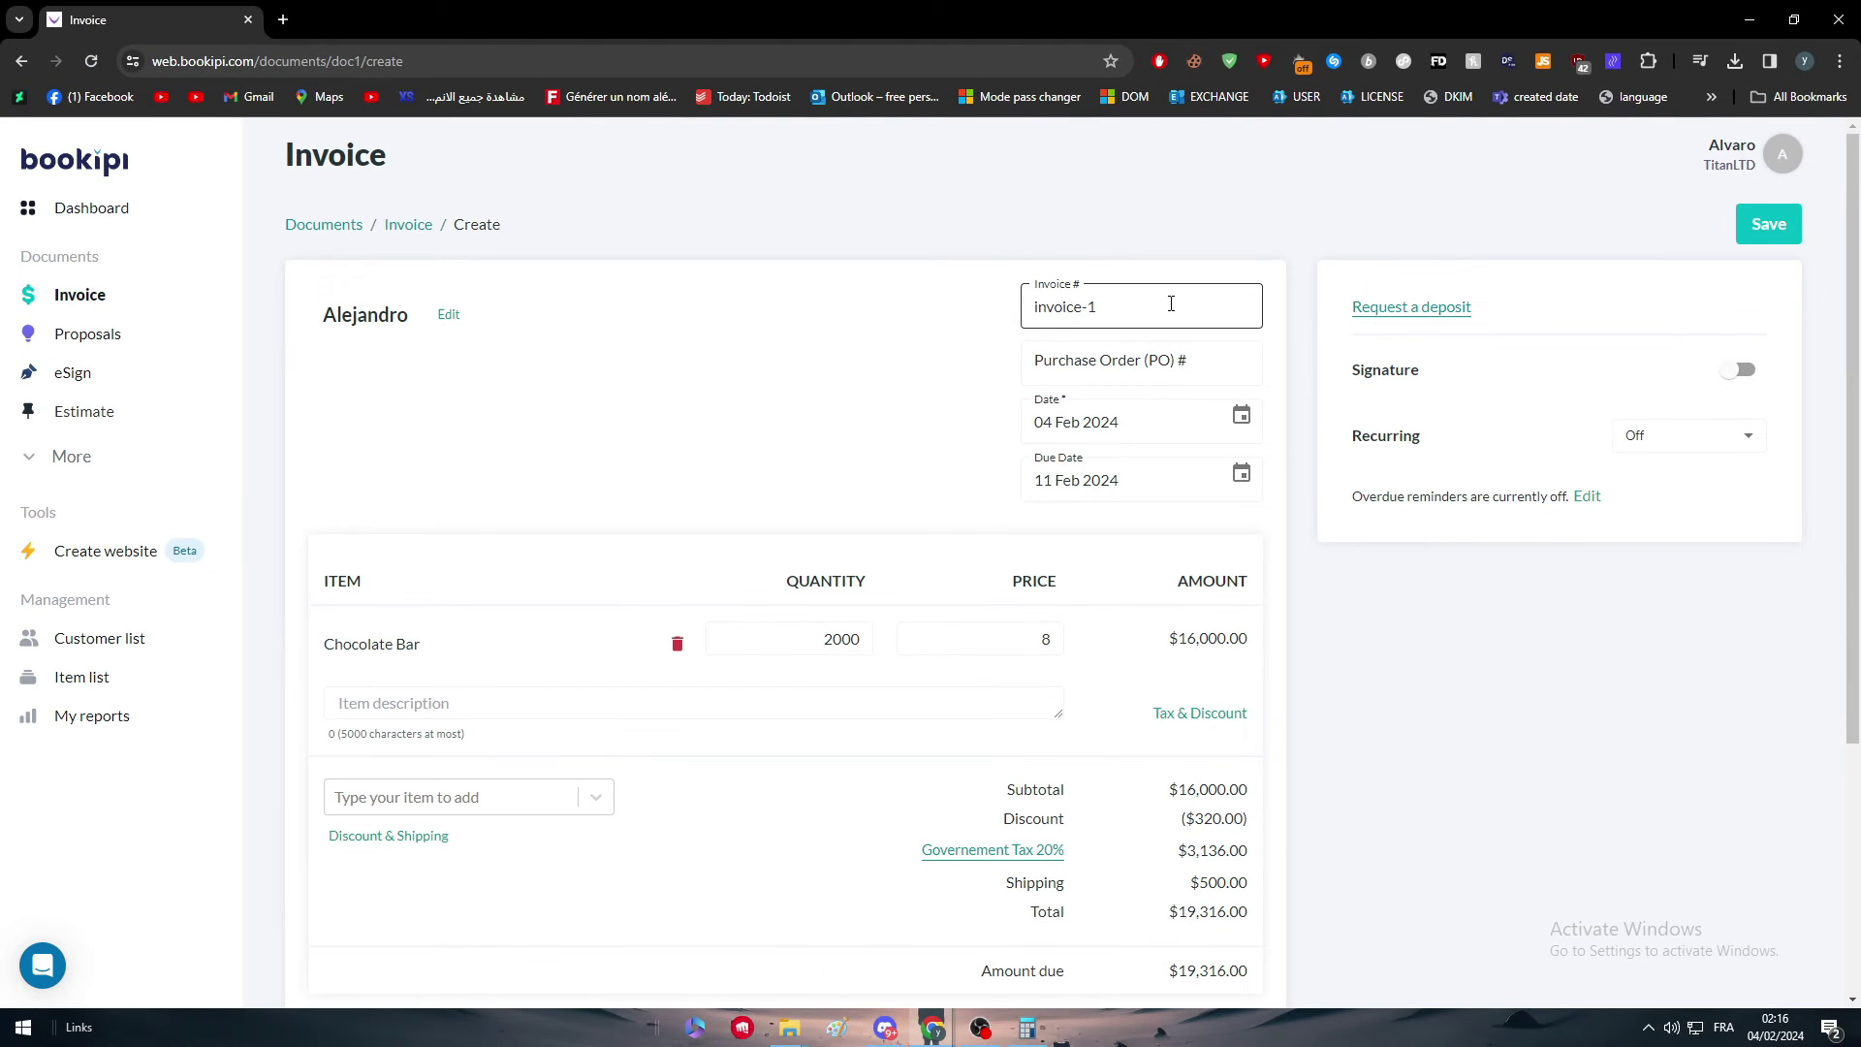
Step: Set the purchase order number to A-0001
{"action": "left_click", "coordinate": [1167, 302]}
{"action": "key", "text": "ctrl+shift+Left"}
{"action": "key", "text": "ctrl+shift+Left"}
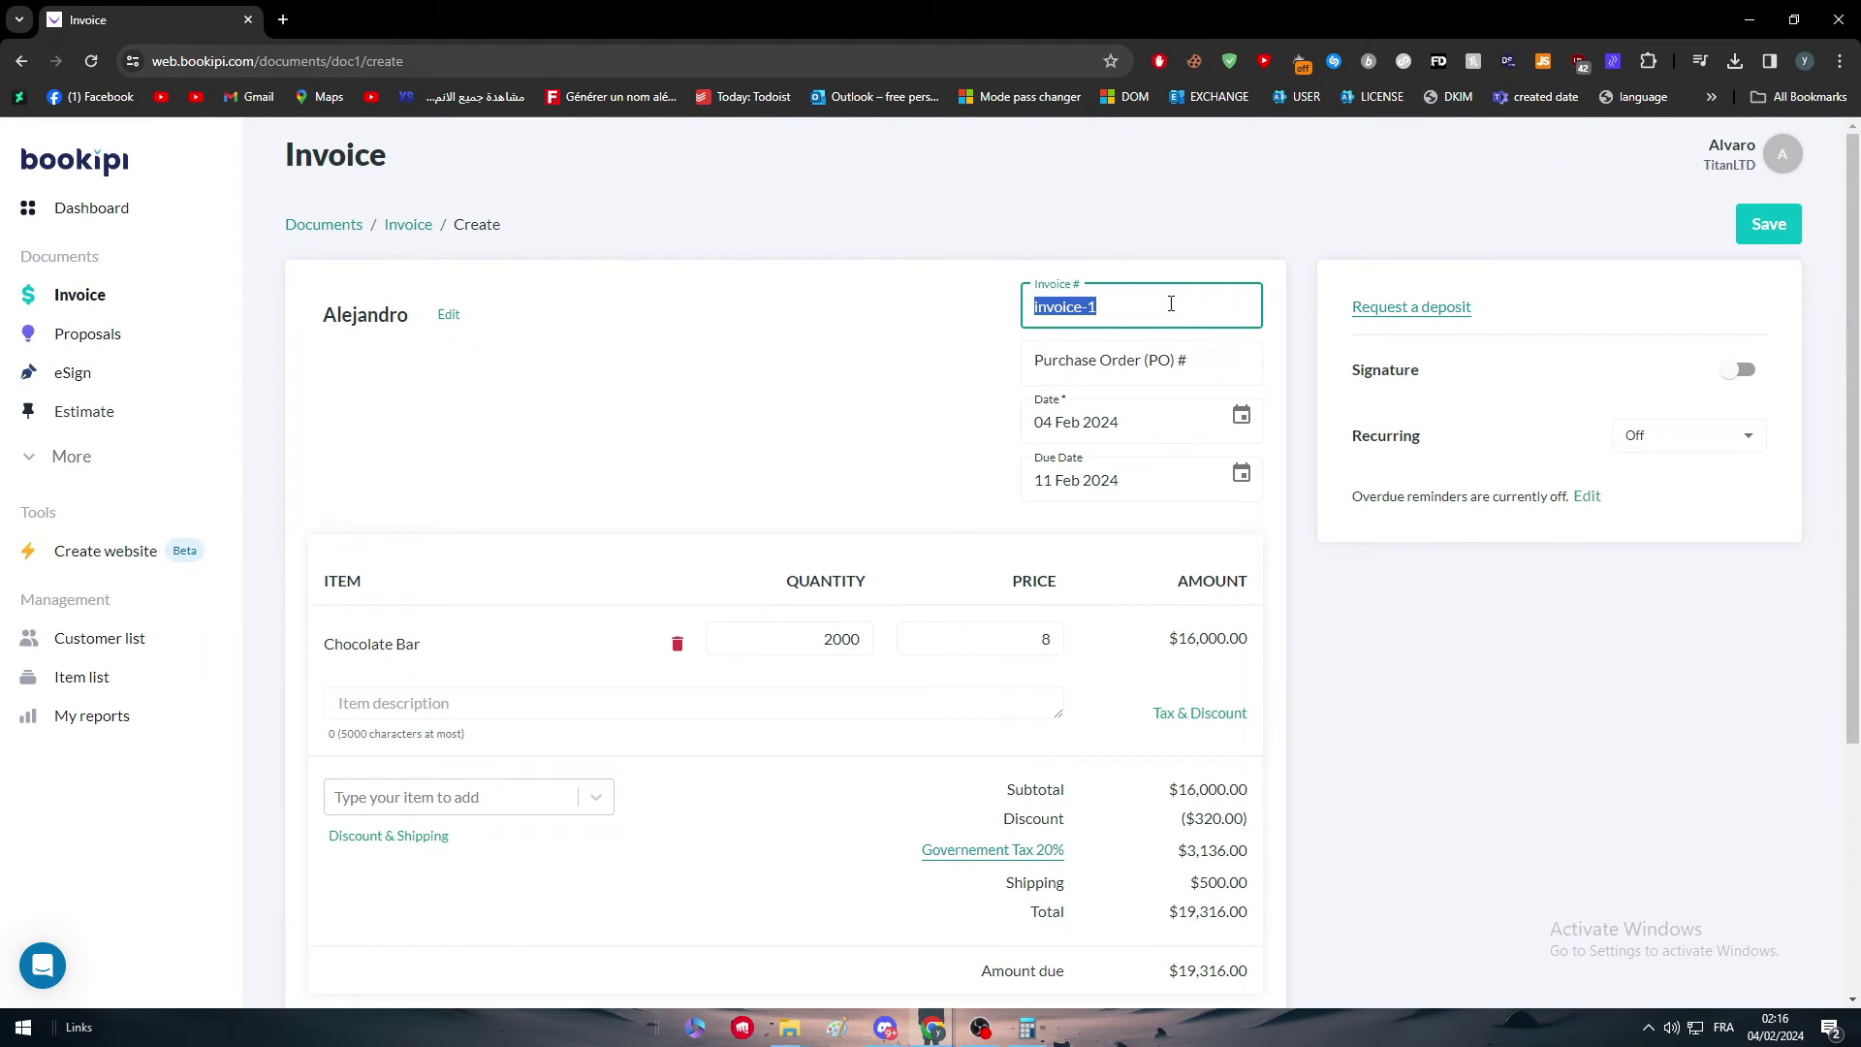
{"action": "type", "text": "INVOICE"}
{"action": "left_click", "coordinate": [1159, 375]}
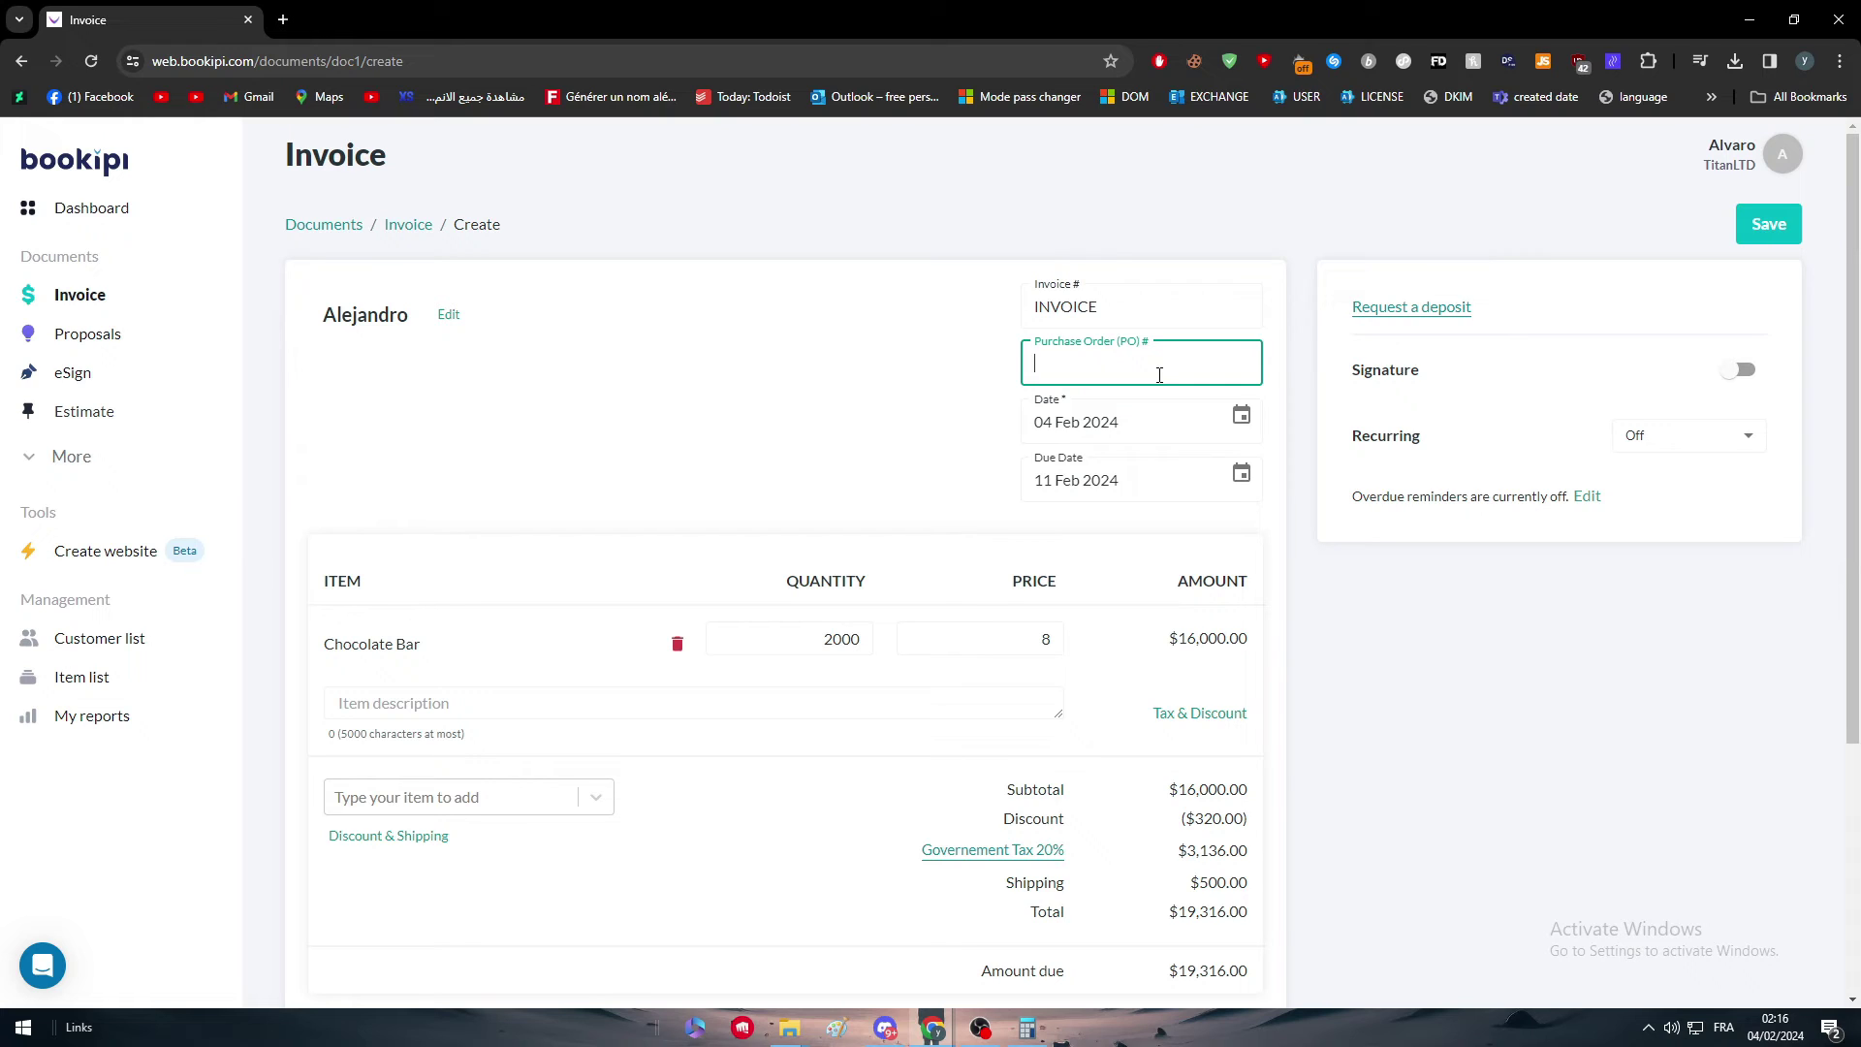
{"action": "type", "text": "A-0001"}
{"action": "left_click", "coordinate": [984, 391]}
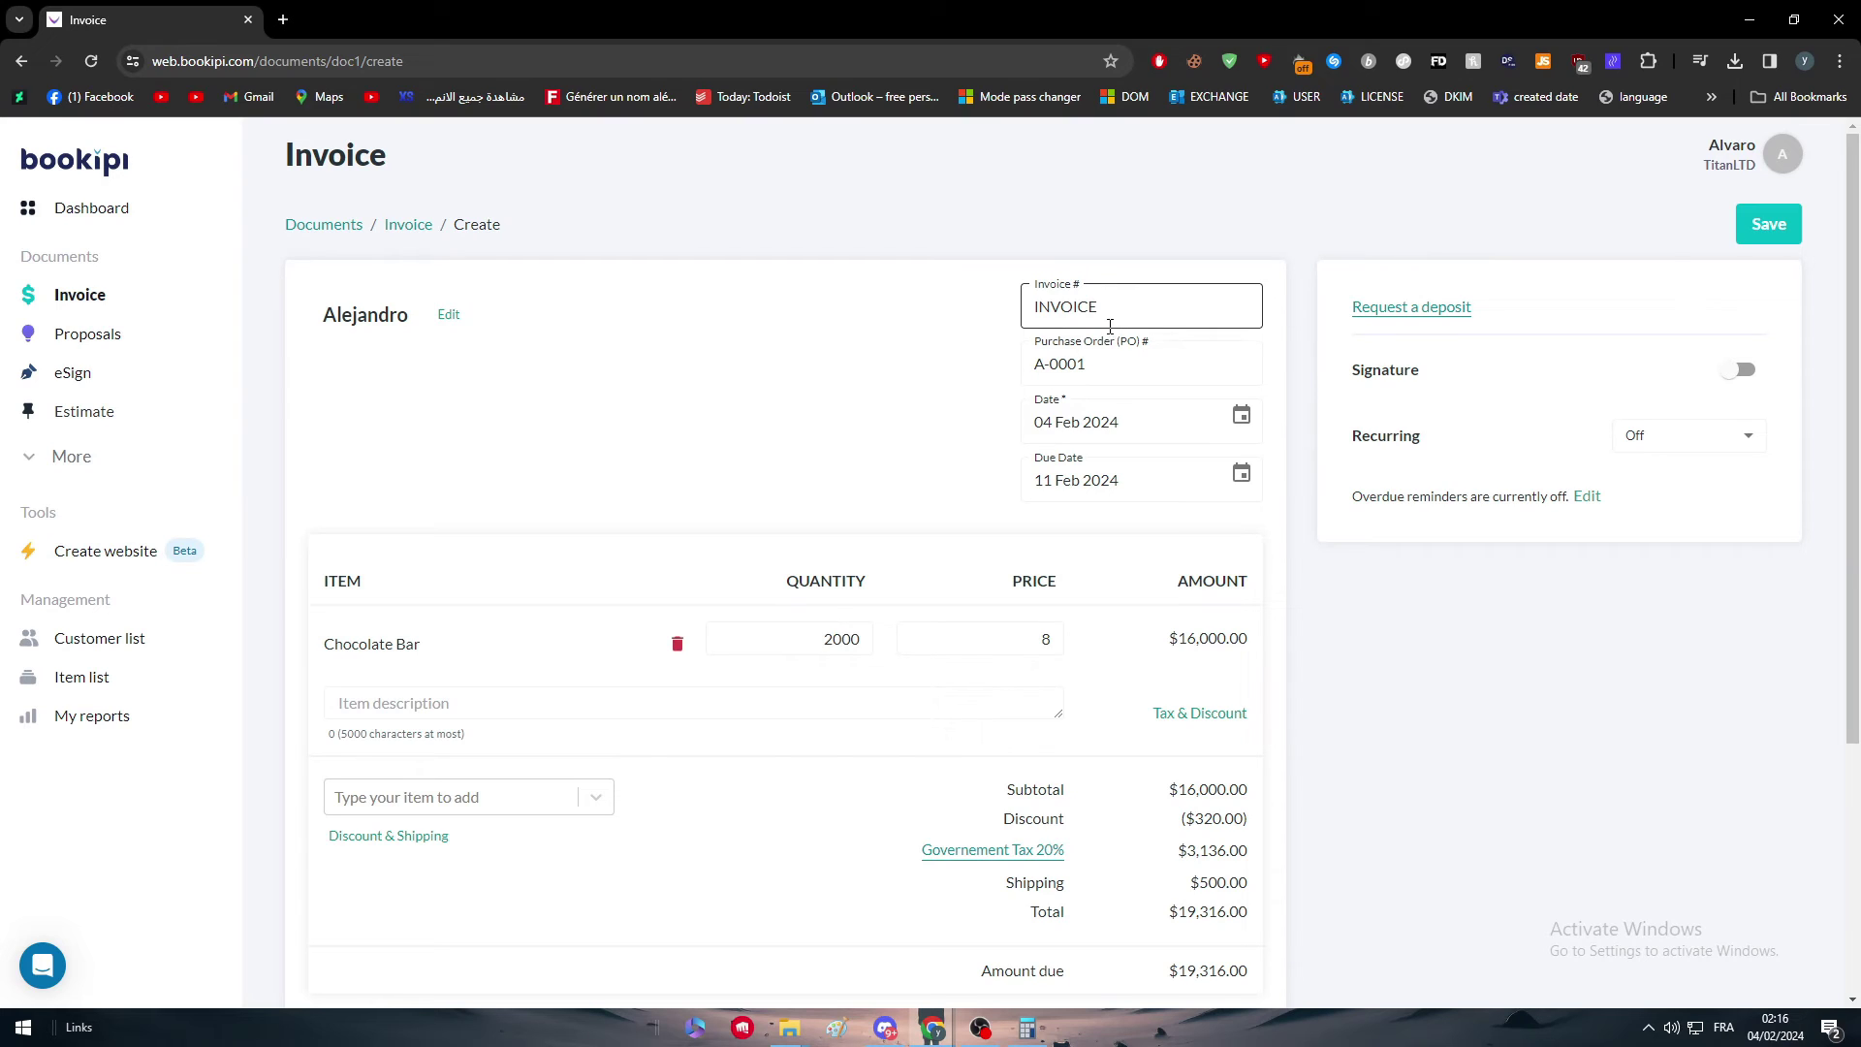
Step: Change the invoice number to 24-0201
{"action": "double_click", "coordinate": [1136, 308]}
{"action": "type", "text": "24-"}
{"action": "left_click", "coordinate": [976, 326]}
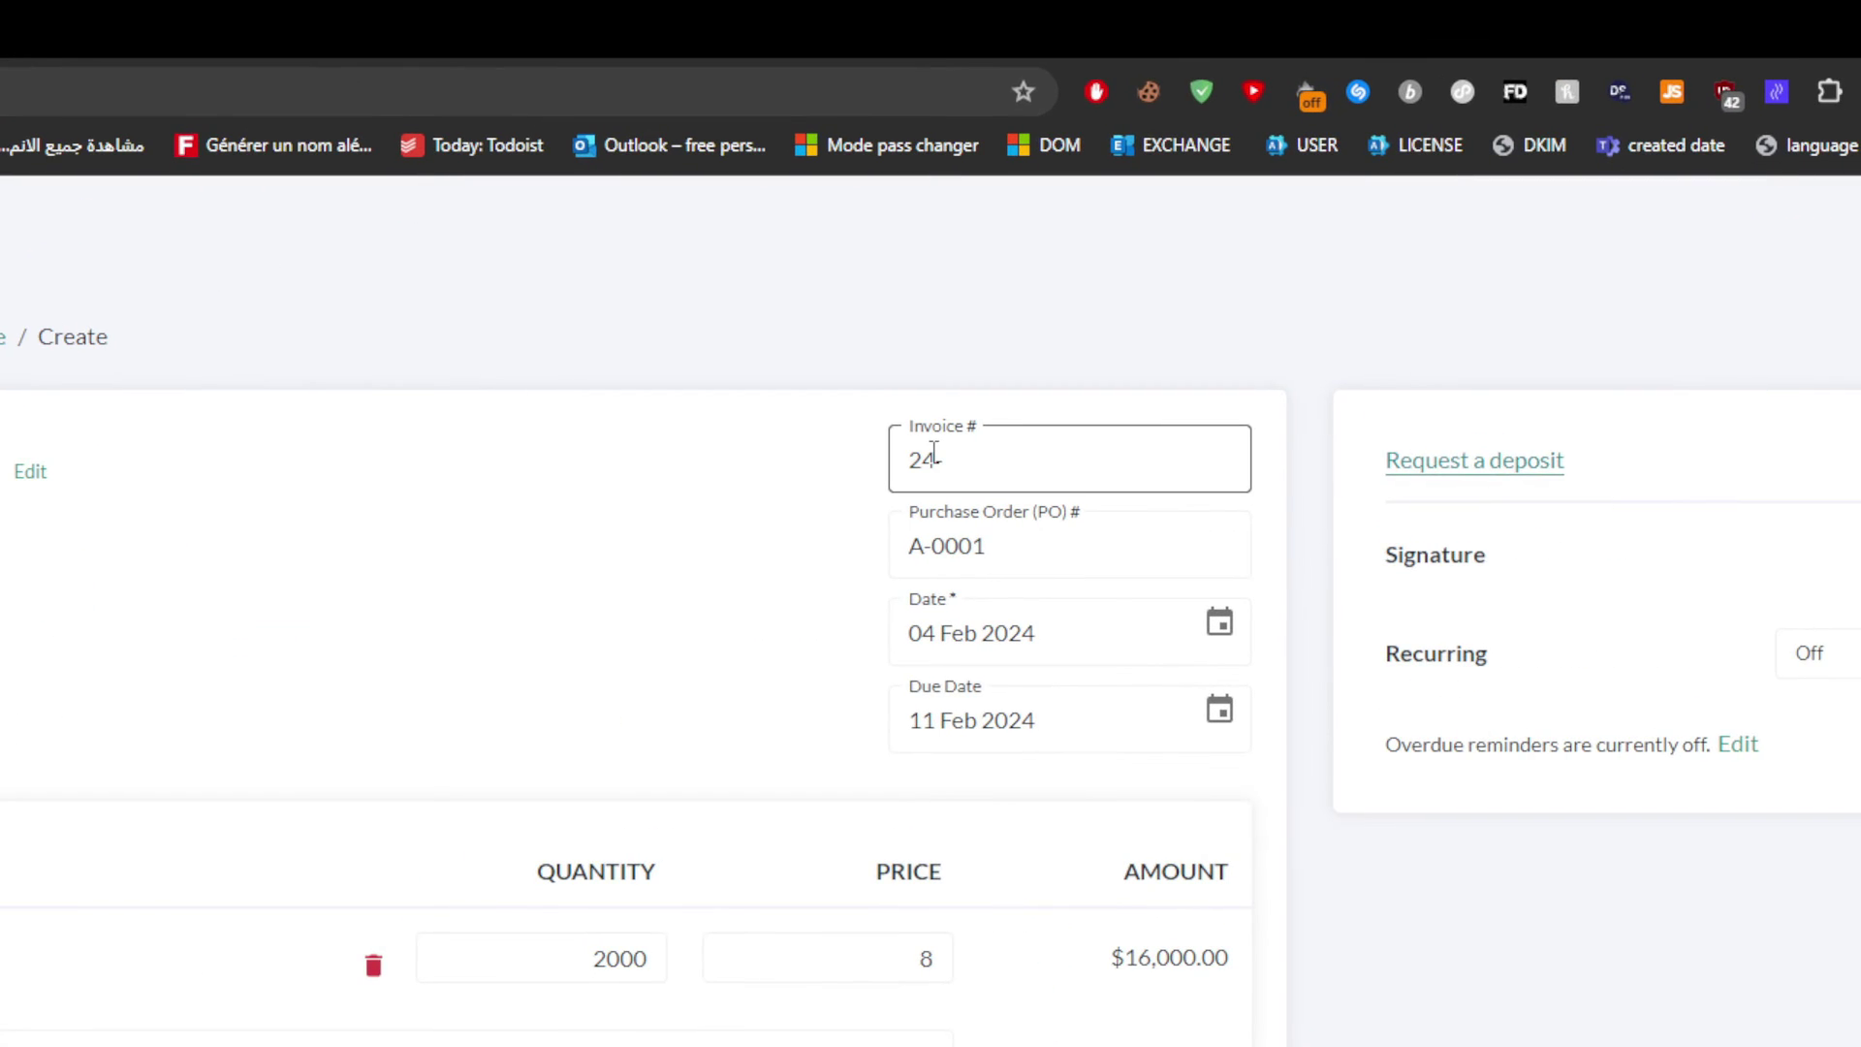
{"action": "left_click", "coordinate": [1037, 475]}
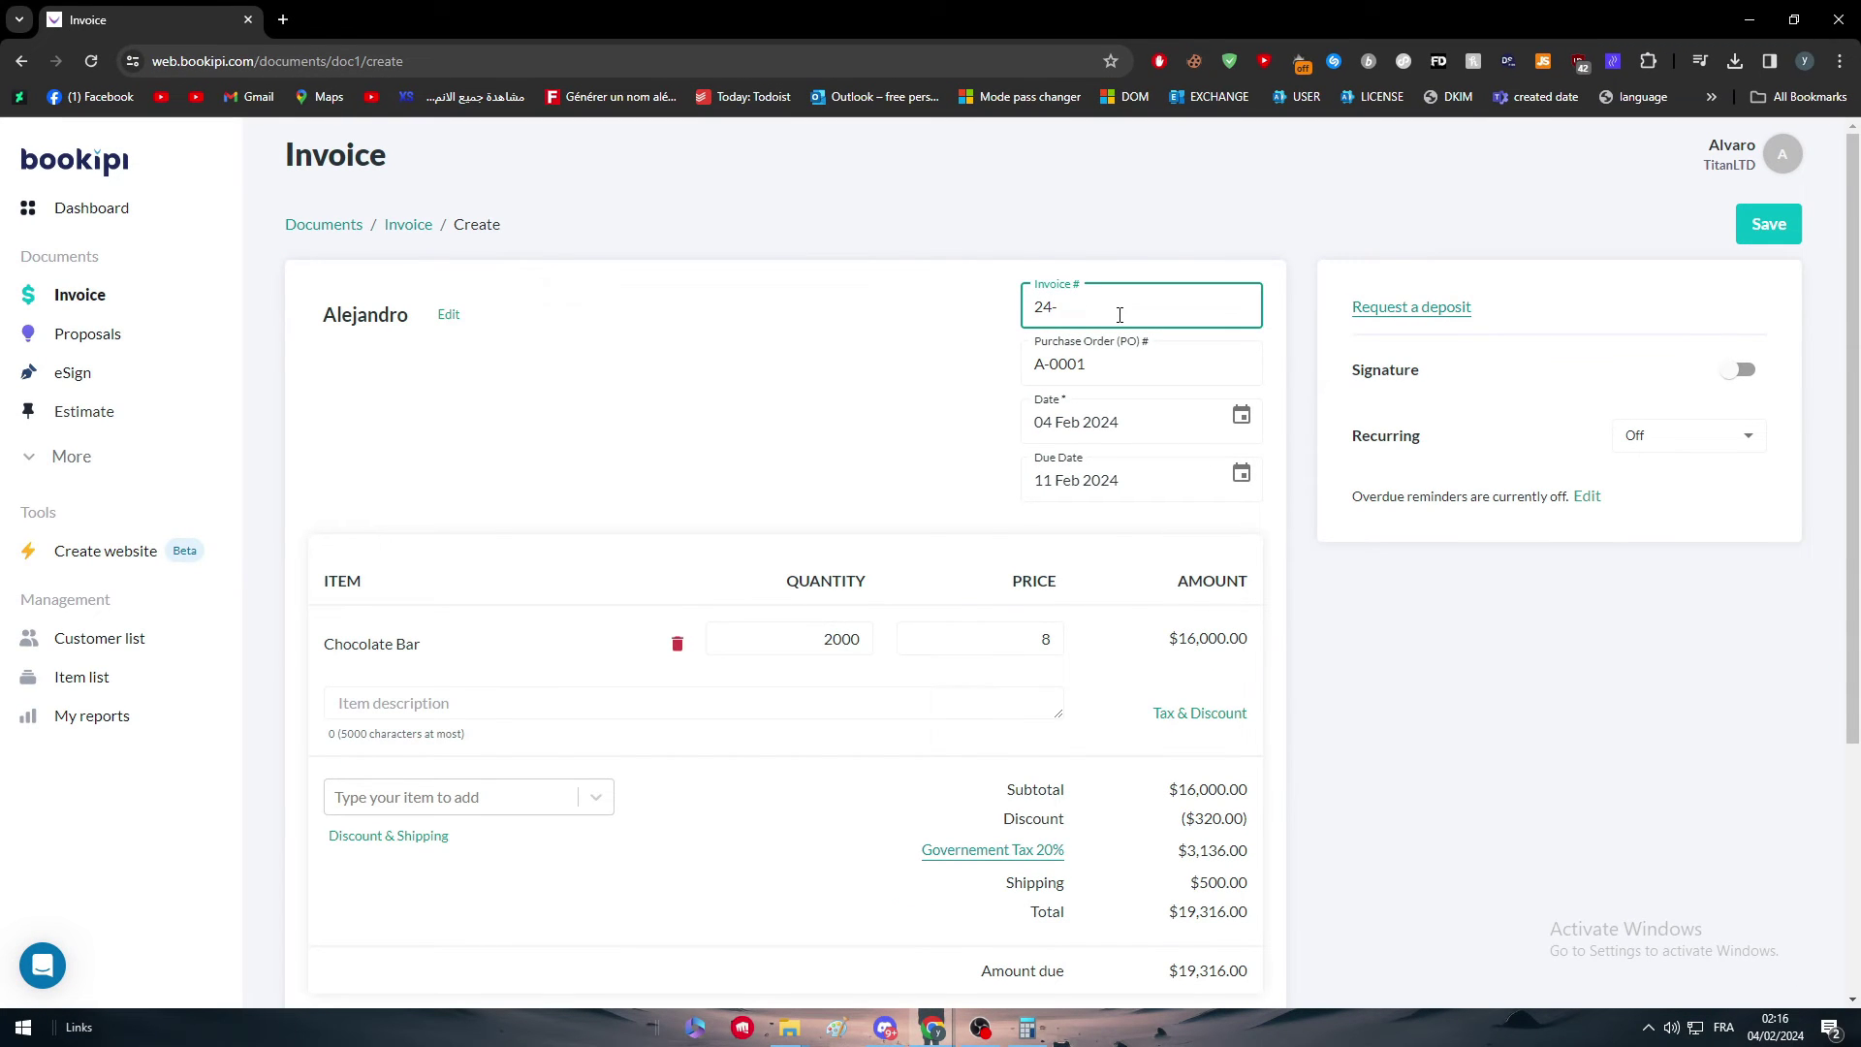
{"action": "type", "text": "0000"}
{"action": "key", "text": "BackSpace"}
{"action": "type", "text": "1"}
{"action": "left_click", "coordinate": [1188, 257]}
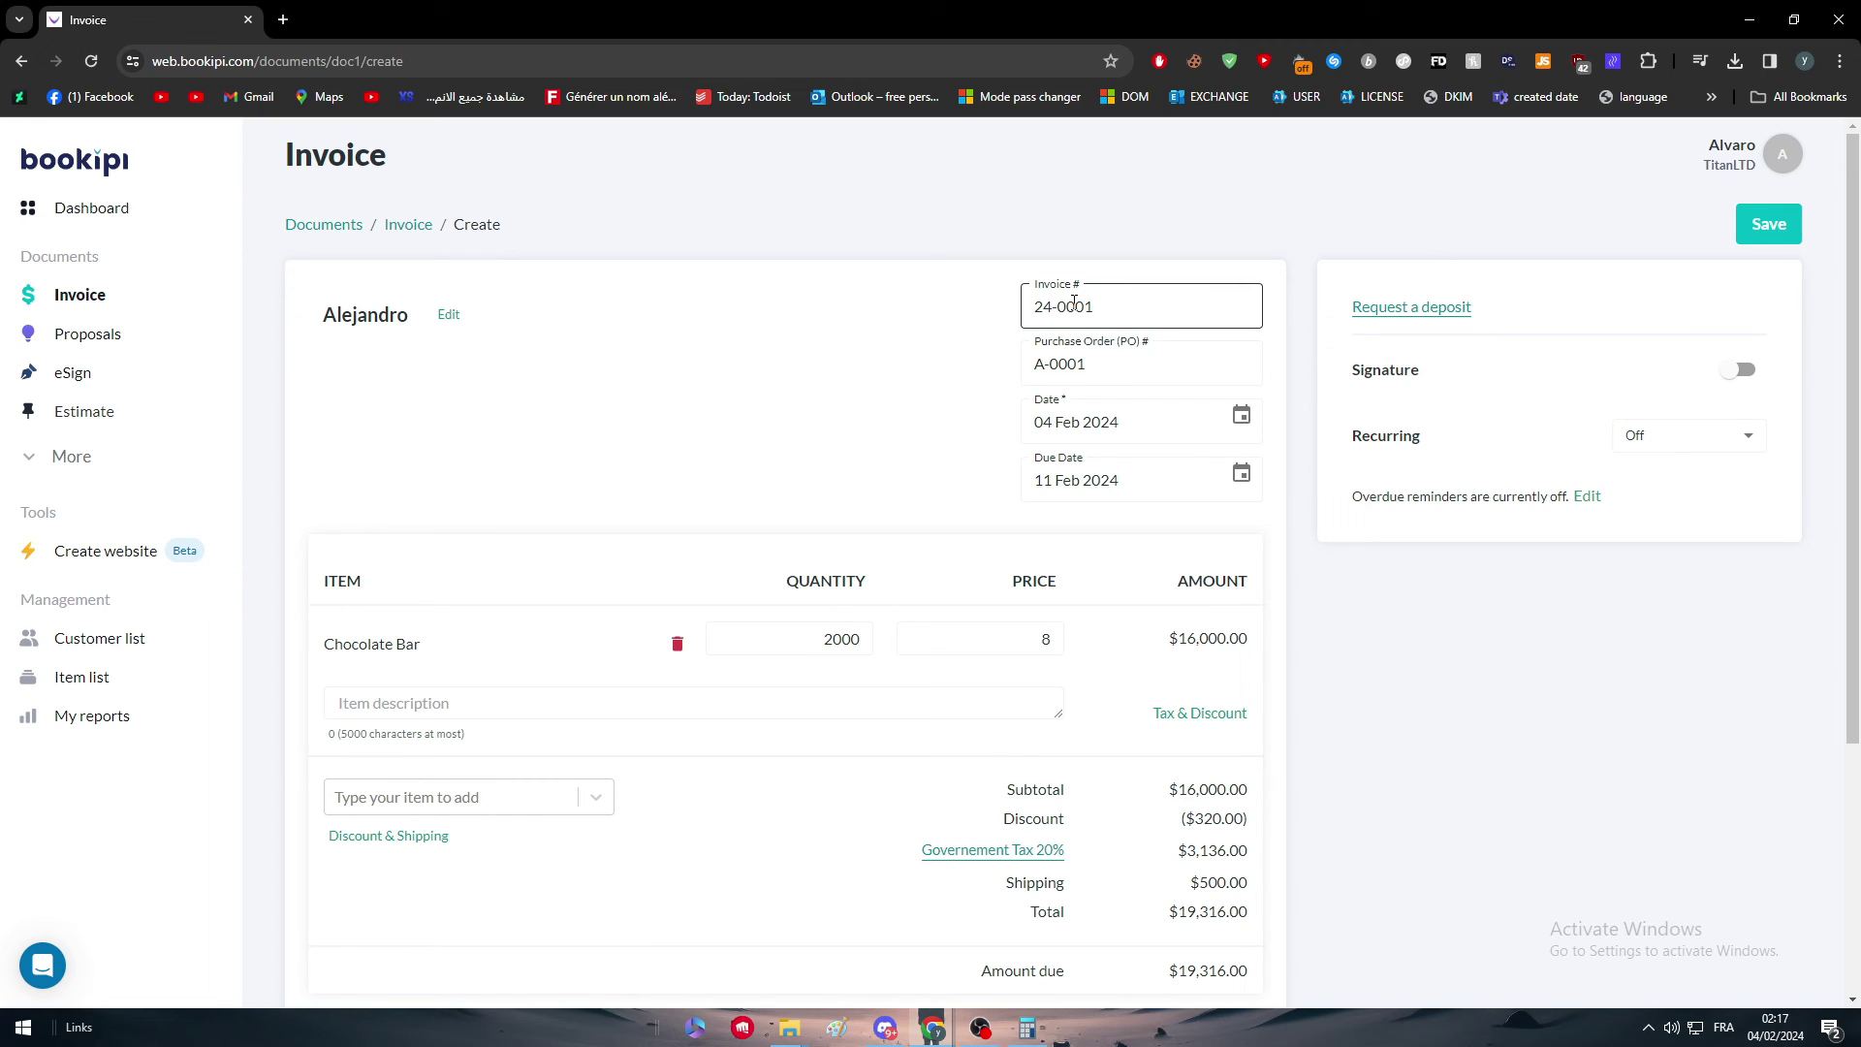
{"action": "left_click", "coordinate": [1075, 304]}
{"action": "key", "text": "shift+Left"}
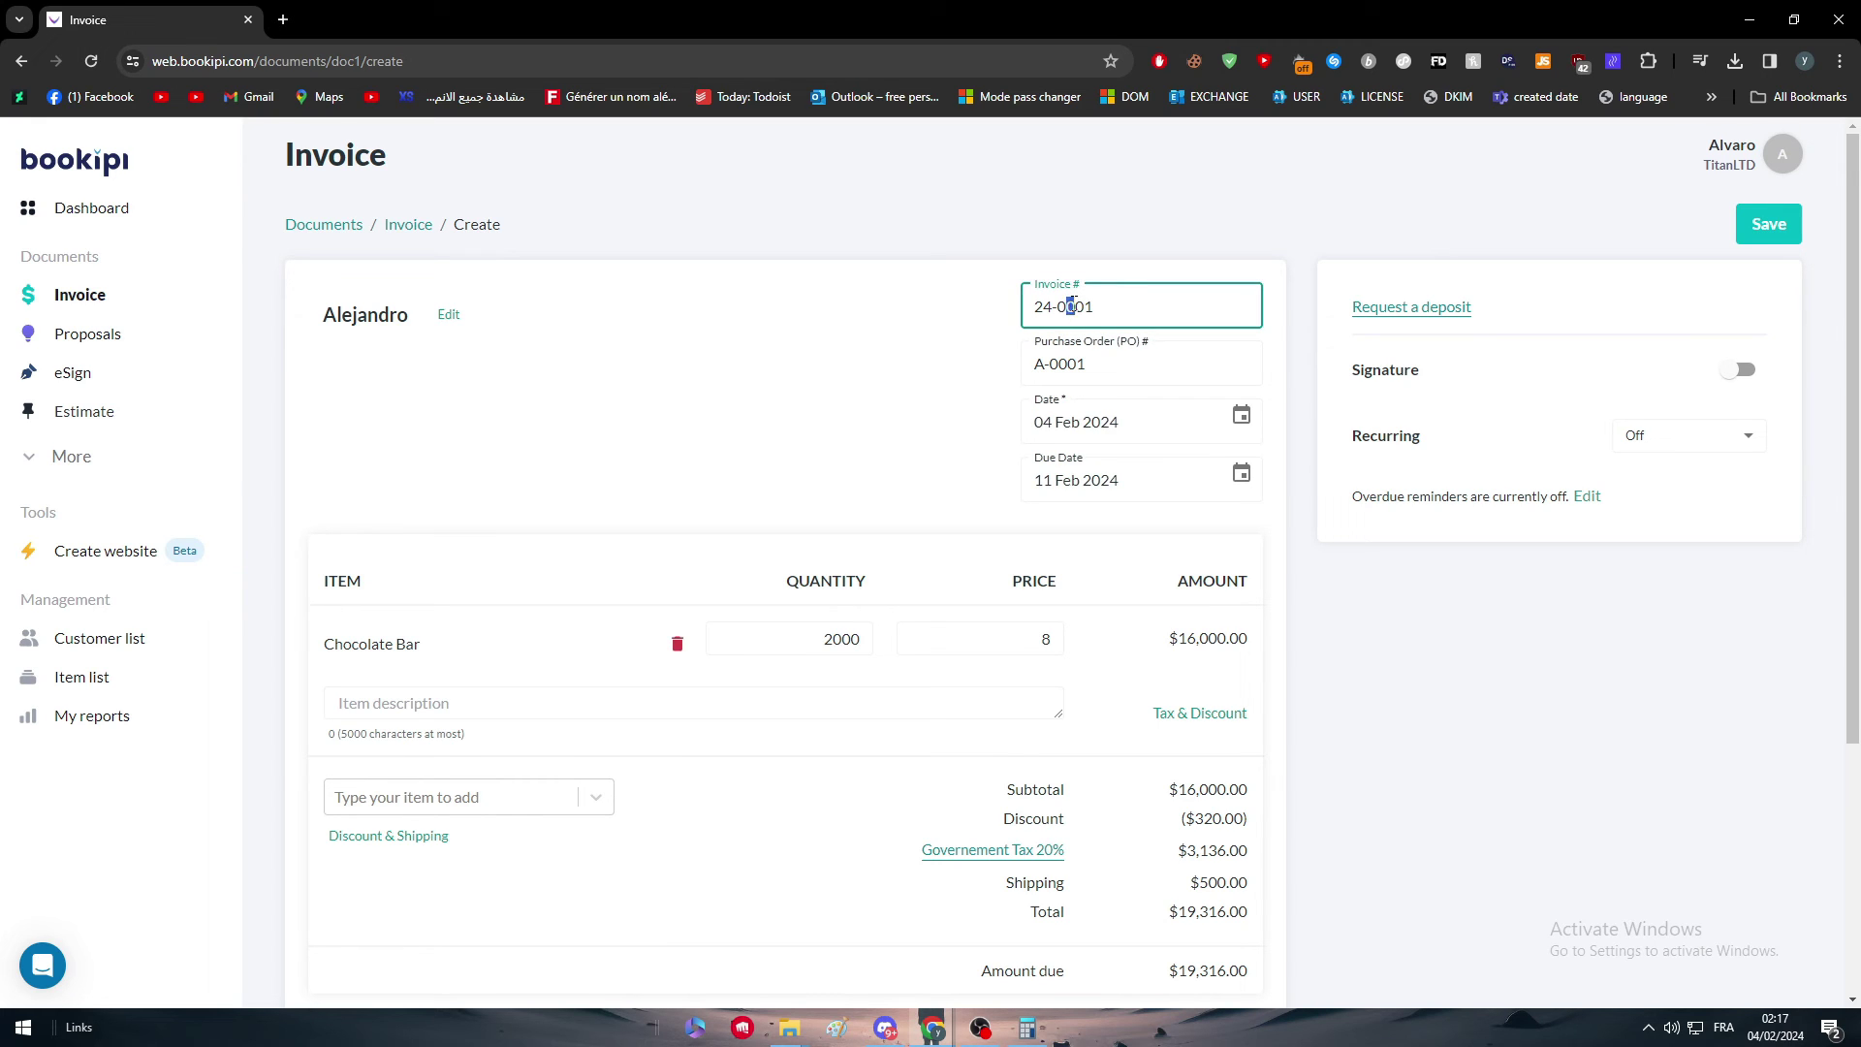
{"action": "type", "text": "2"}
{"action": "left_click", "coordinate": [937, 344]}
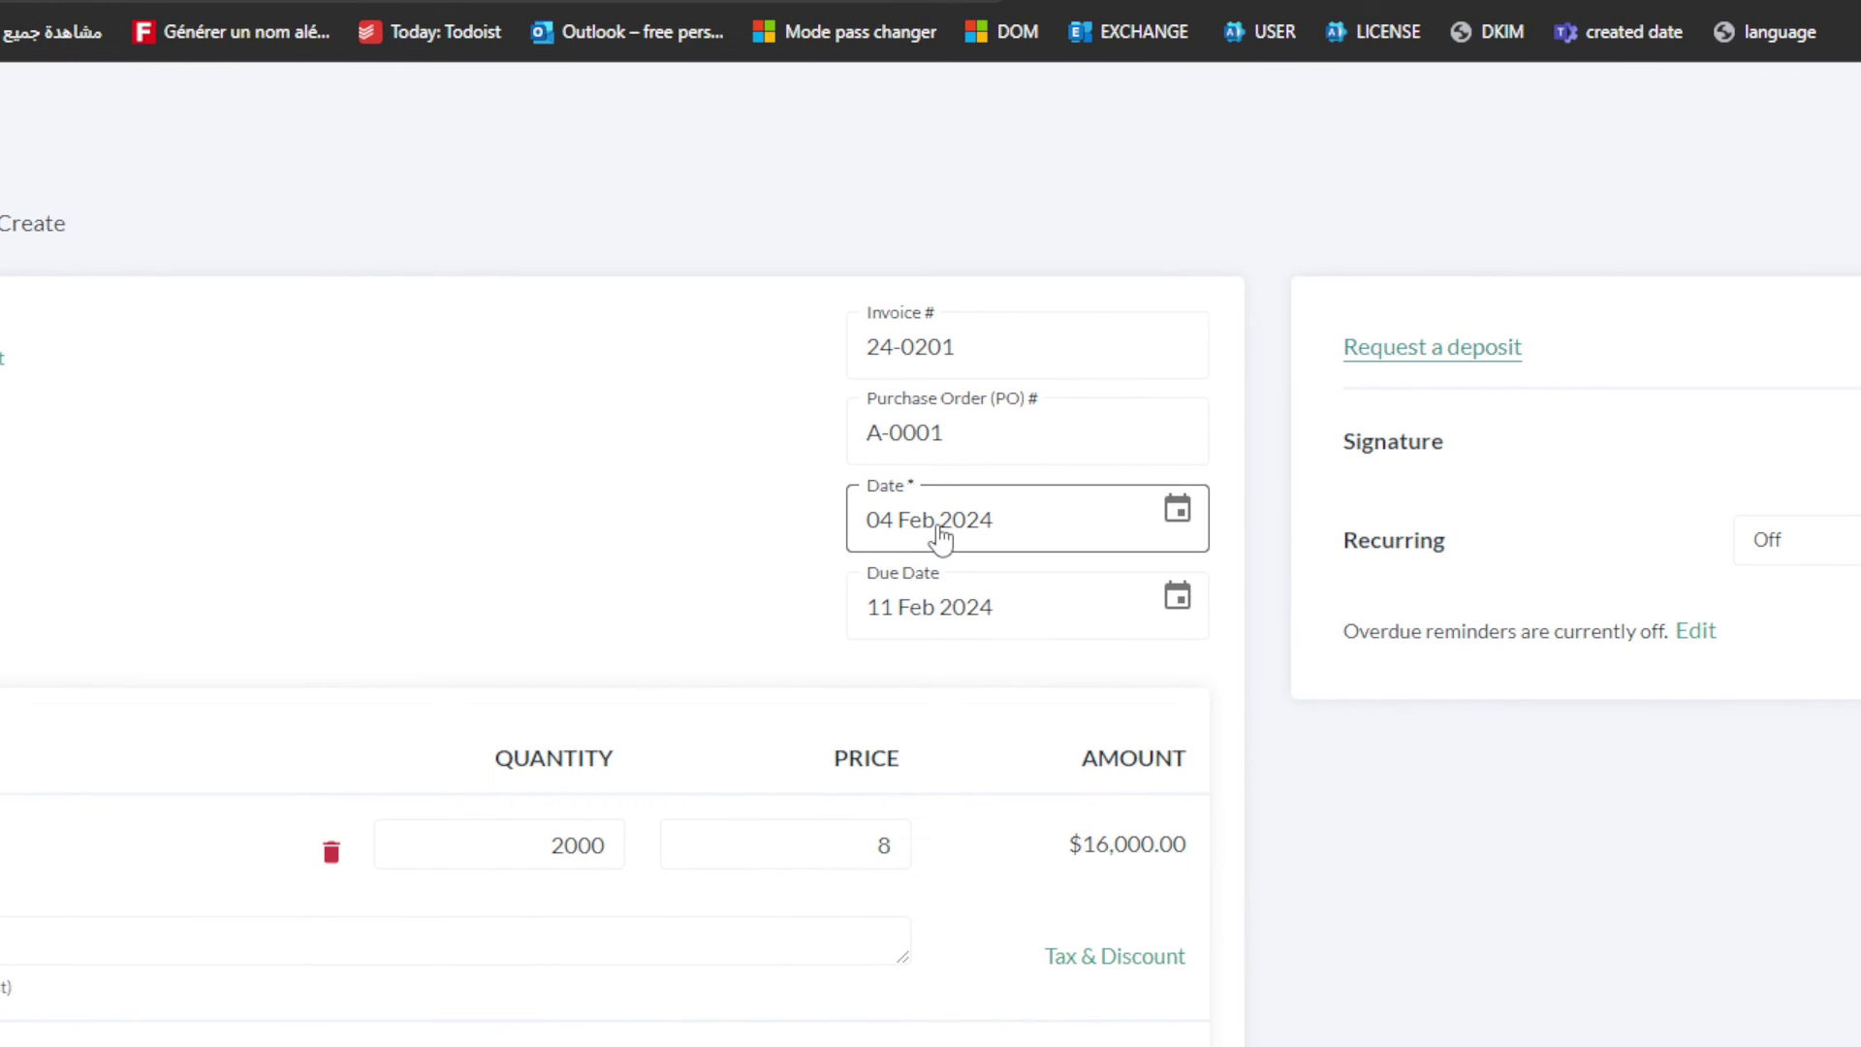
{"action": "left_click", "coordinate": [963, 540]}
{"action": "left_click", "coordinate": [900, 500]}
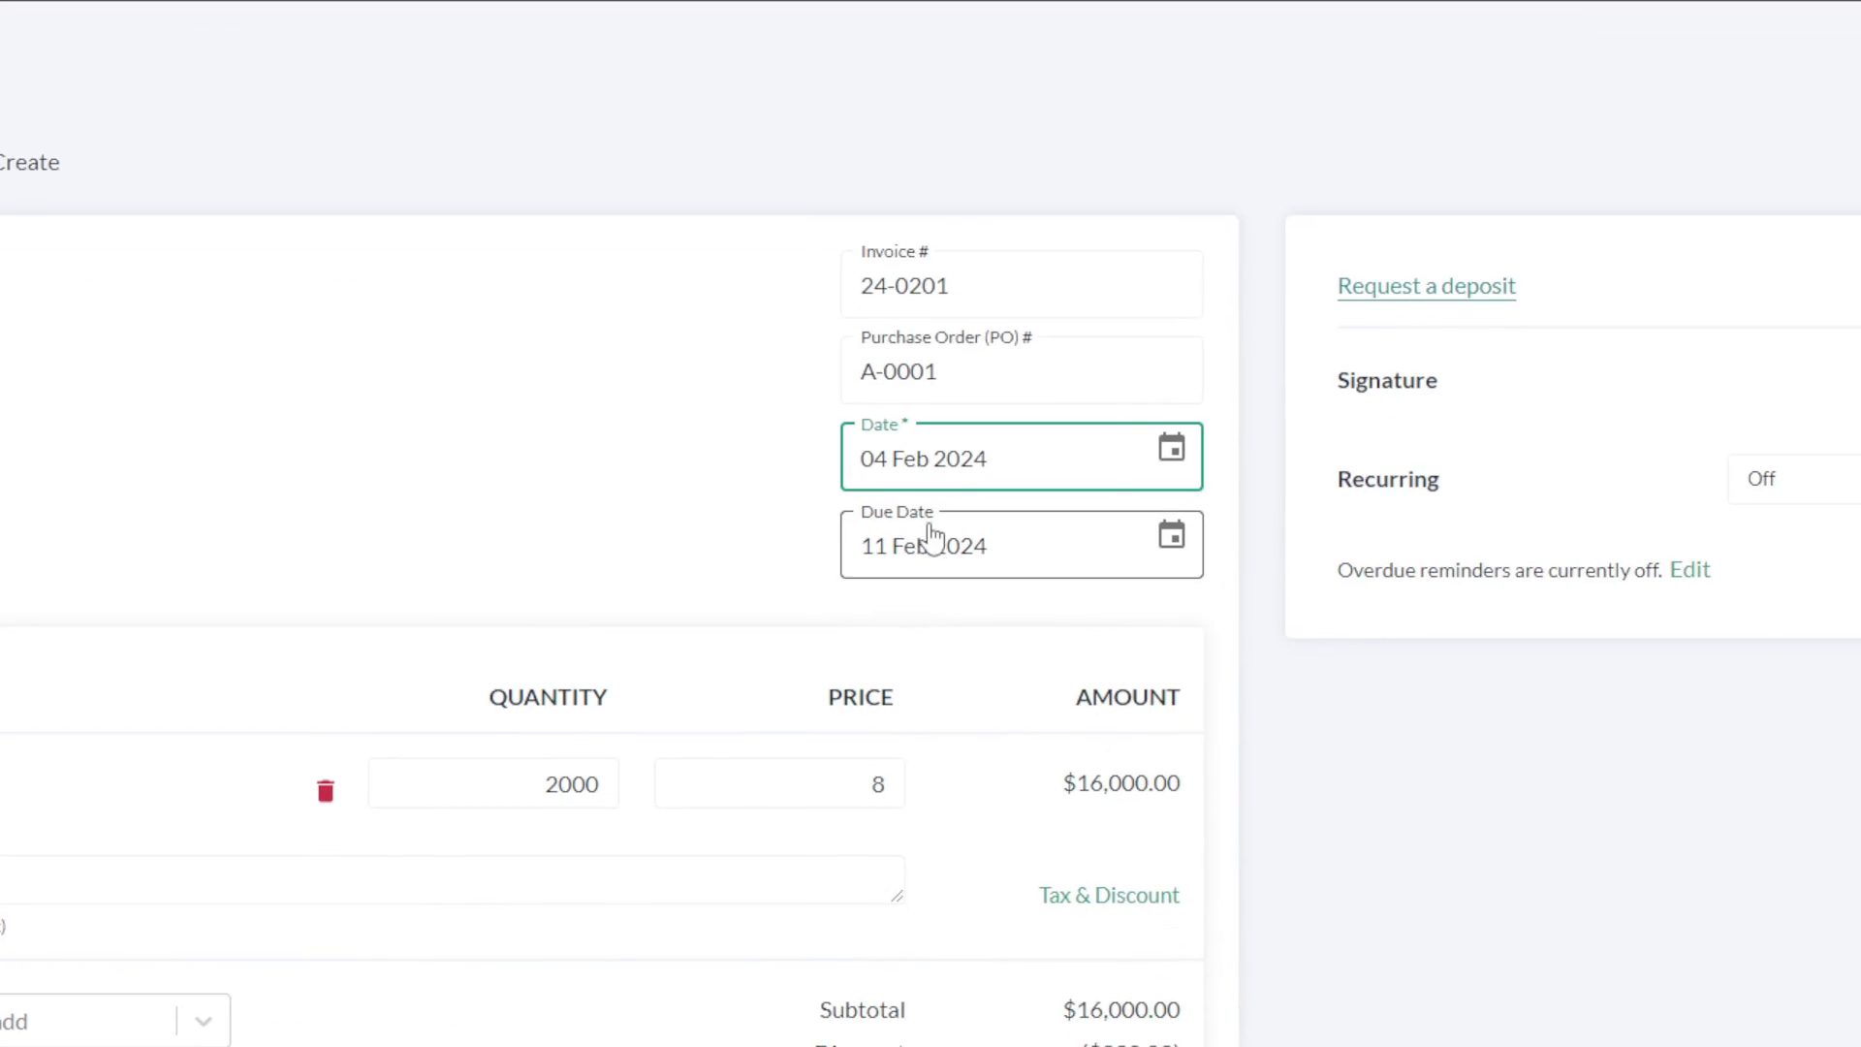
{"action": "left_click", "coordinate": [931, 543]}
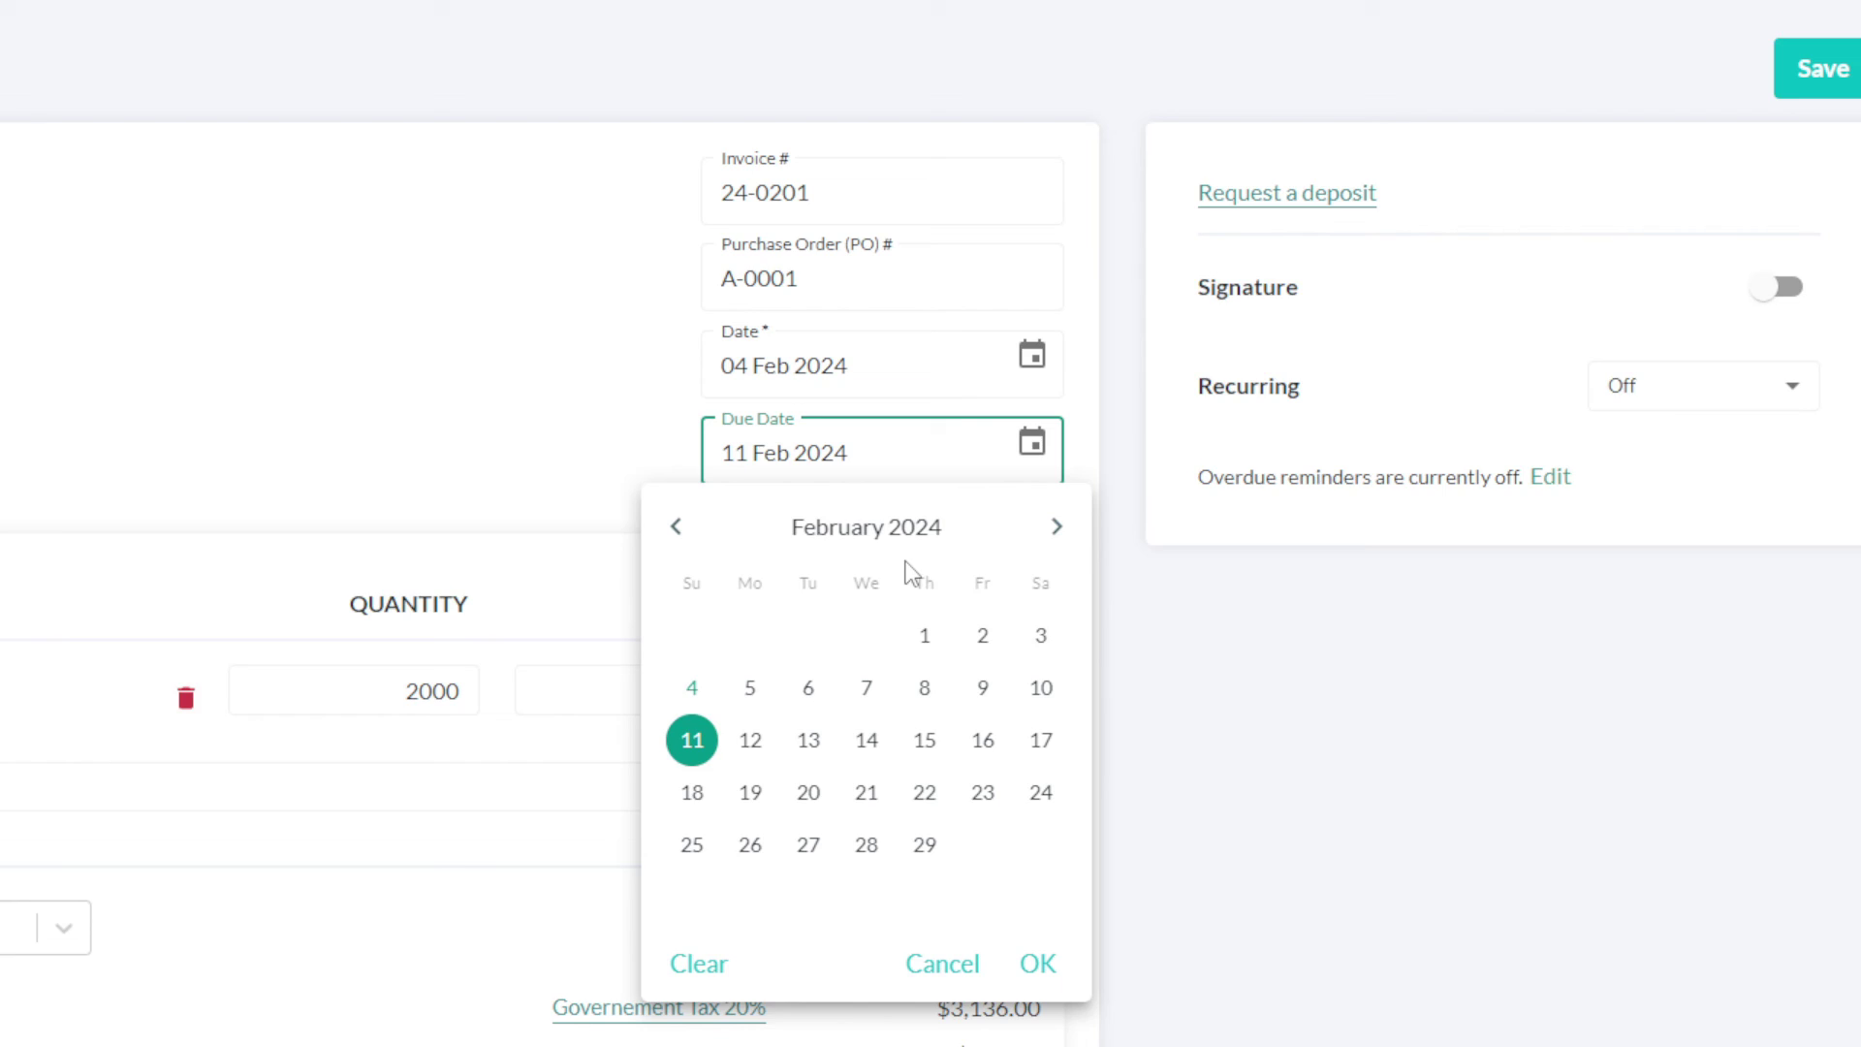
{"action": "left_click", "coordinate": [921, 528]}
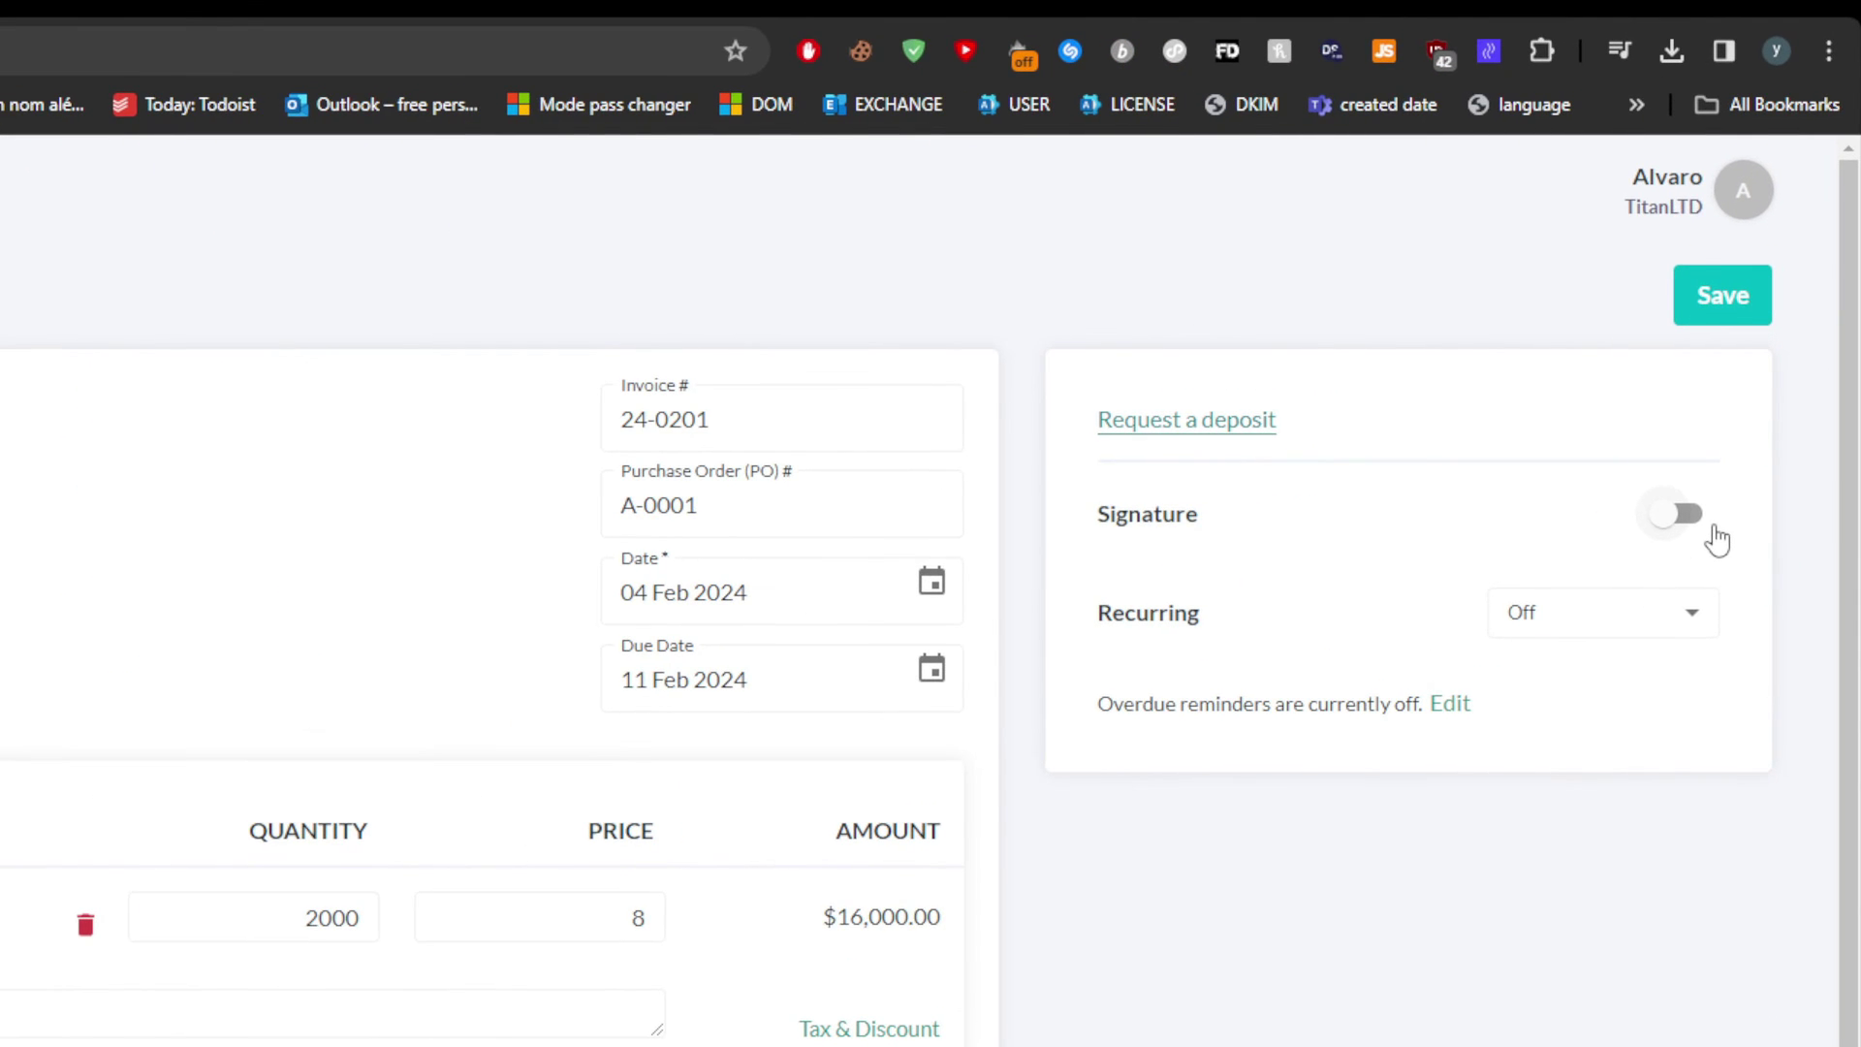
Step: Save invoice 24-0201 showing a $19,316.00 total, closing the Send document dialog without sending
{"action": "left_click", "coordinate": [1754, 292]}
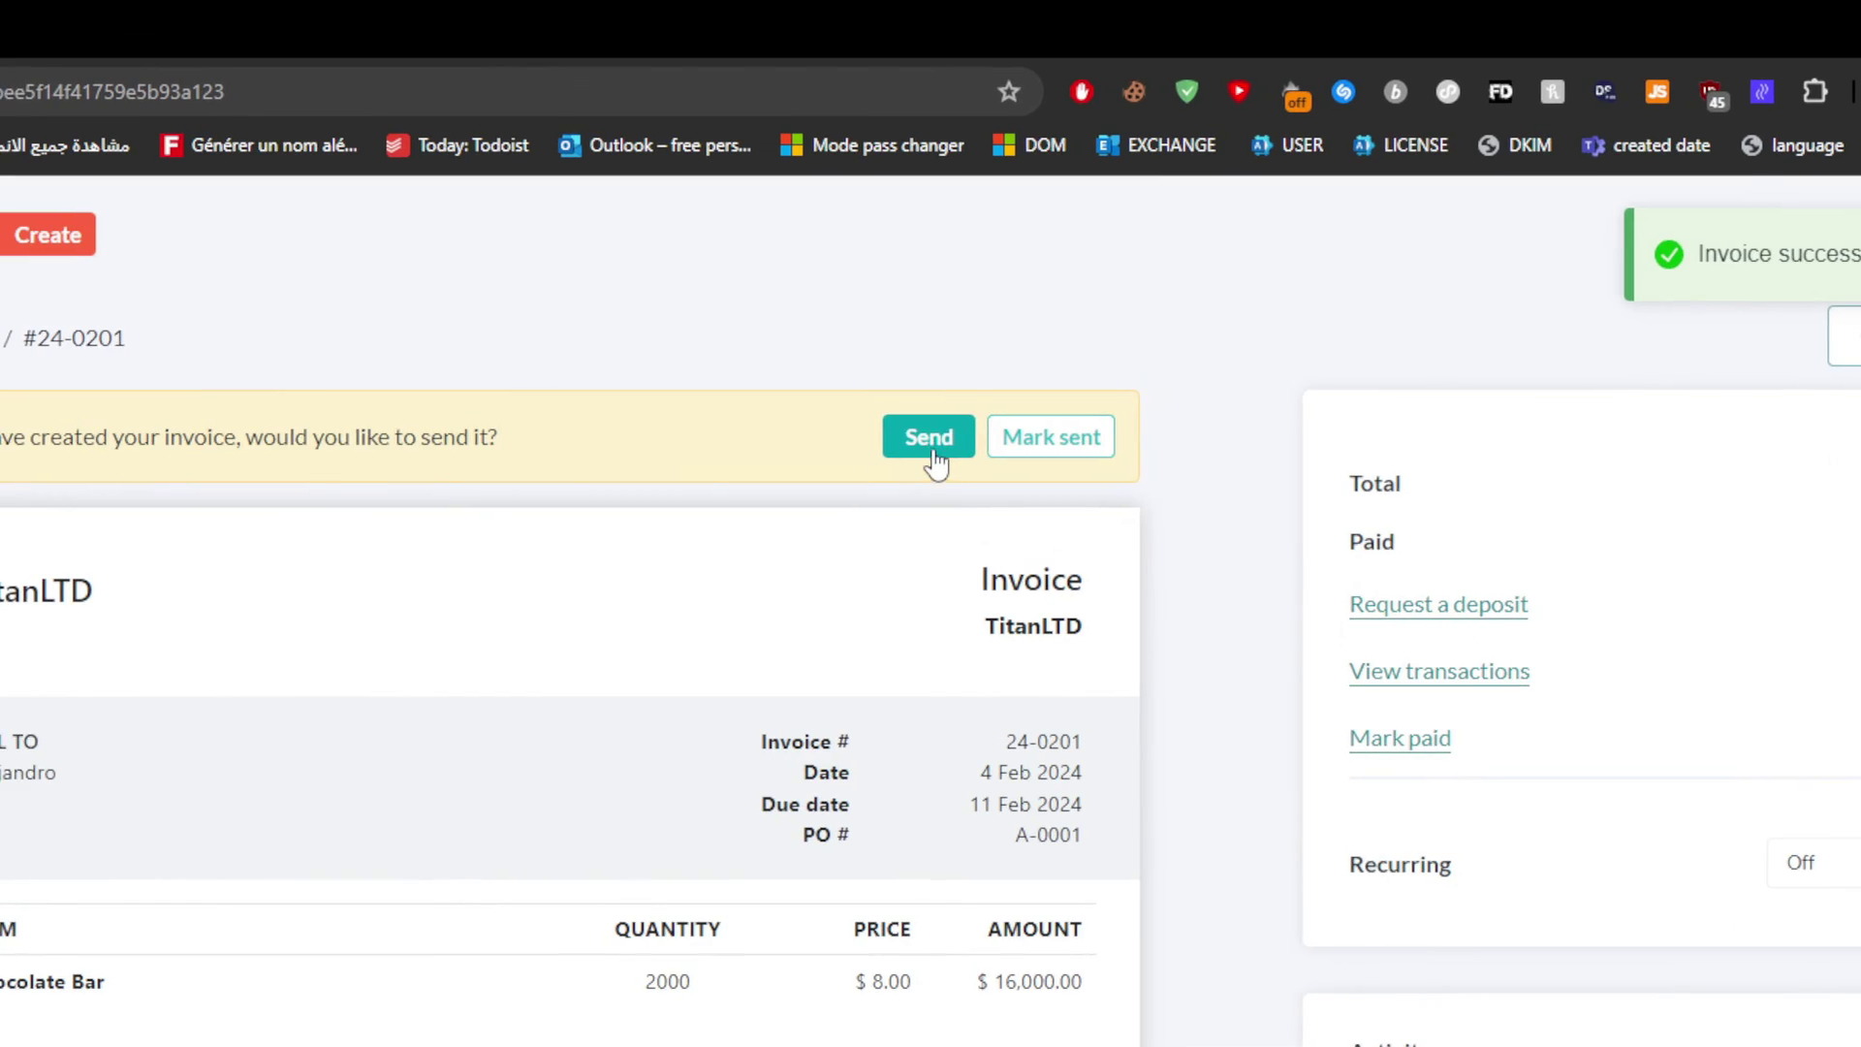
{"action": "left_click", "coordinate": [1060, 294]}
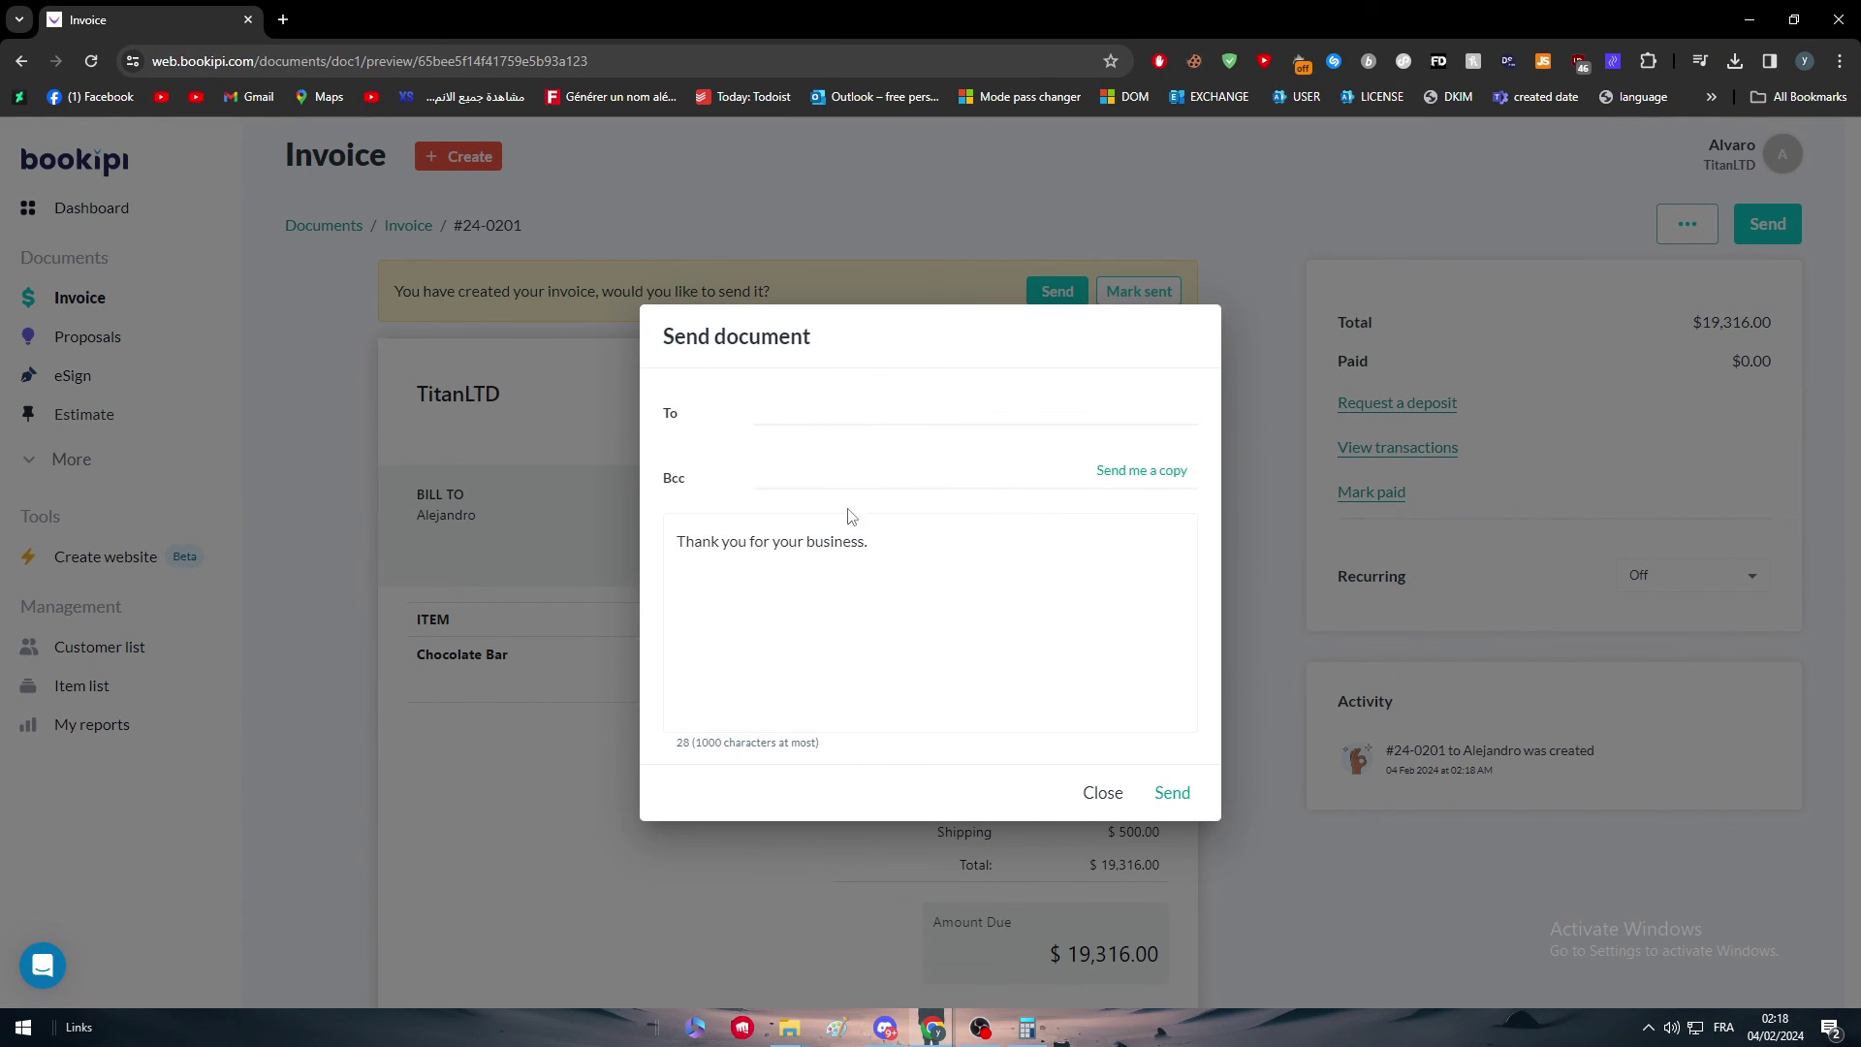
{"action": "left_click", "coordinate": [1101, 791]}
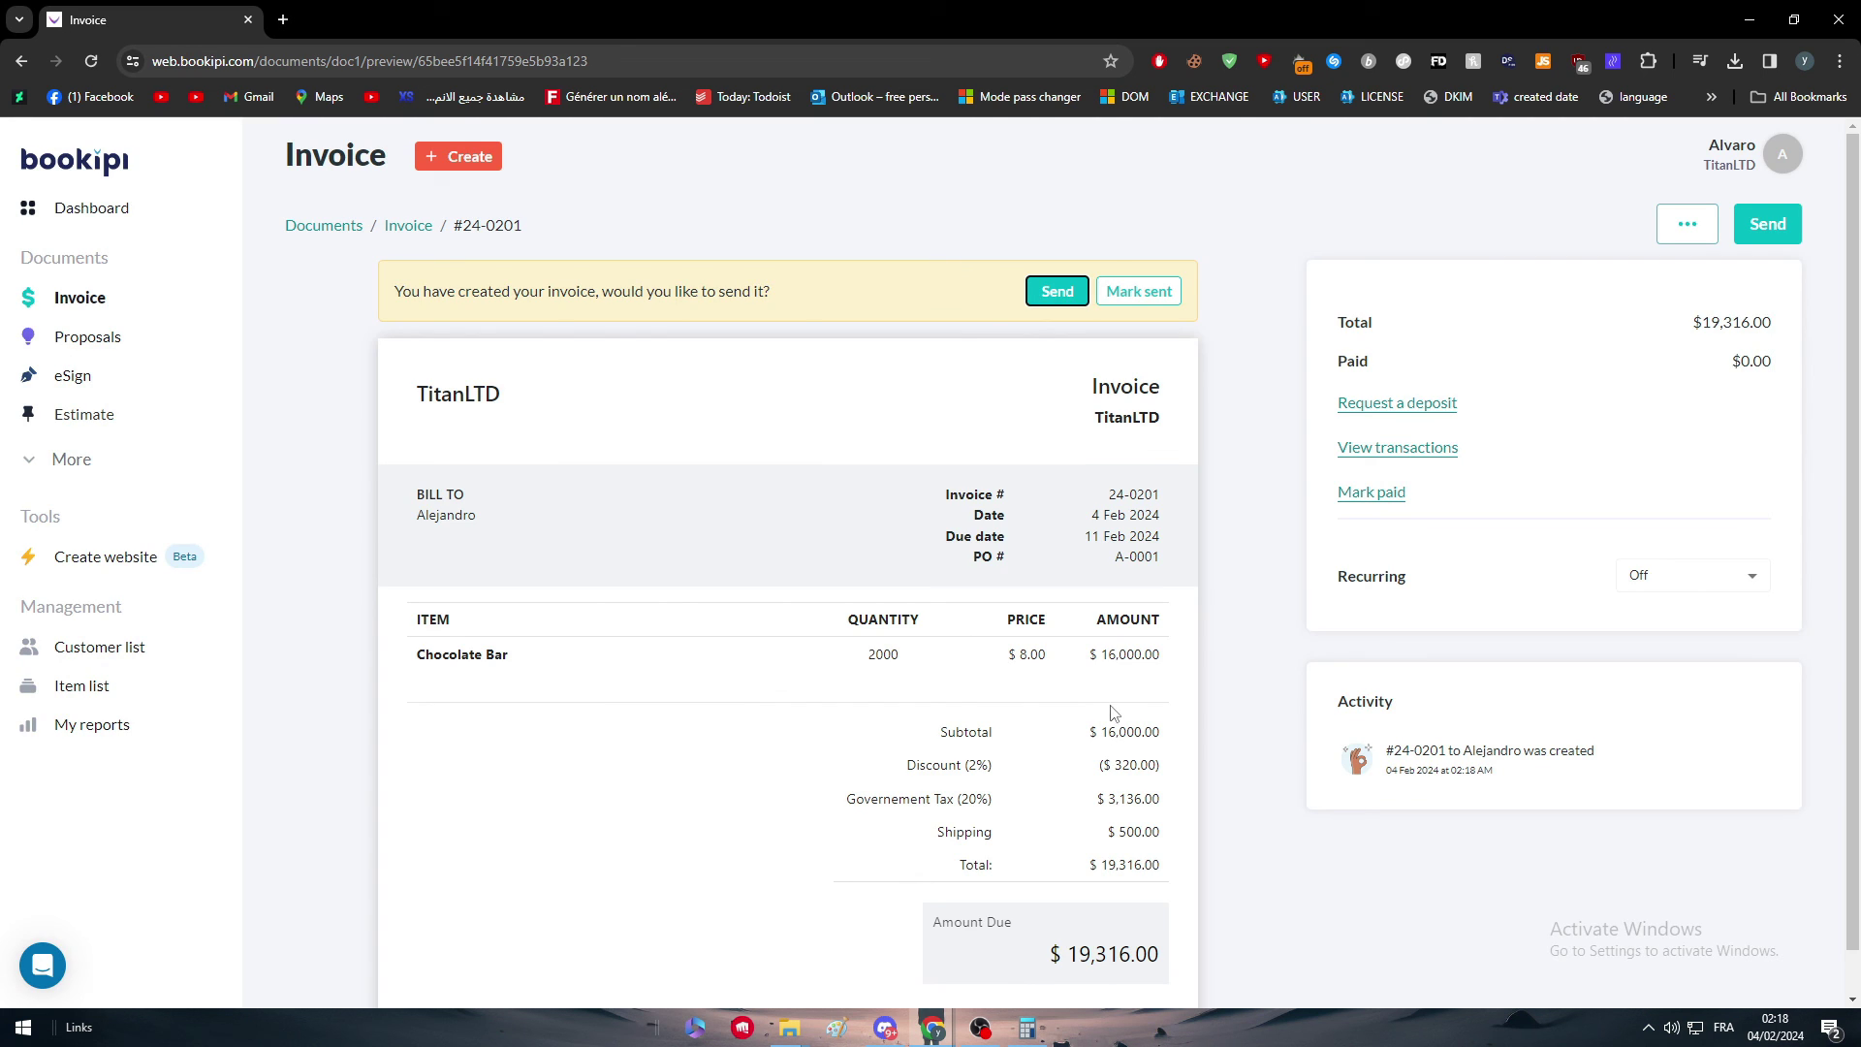